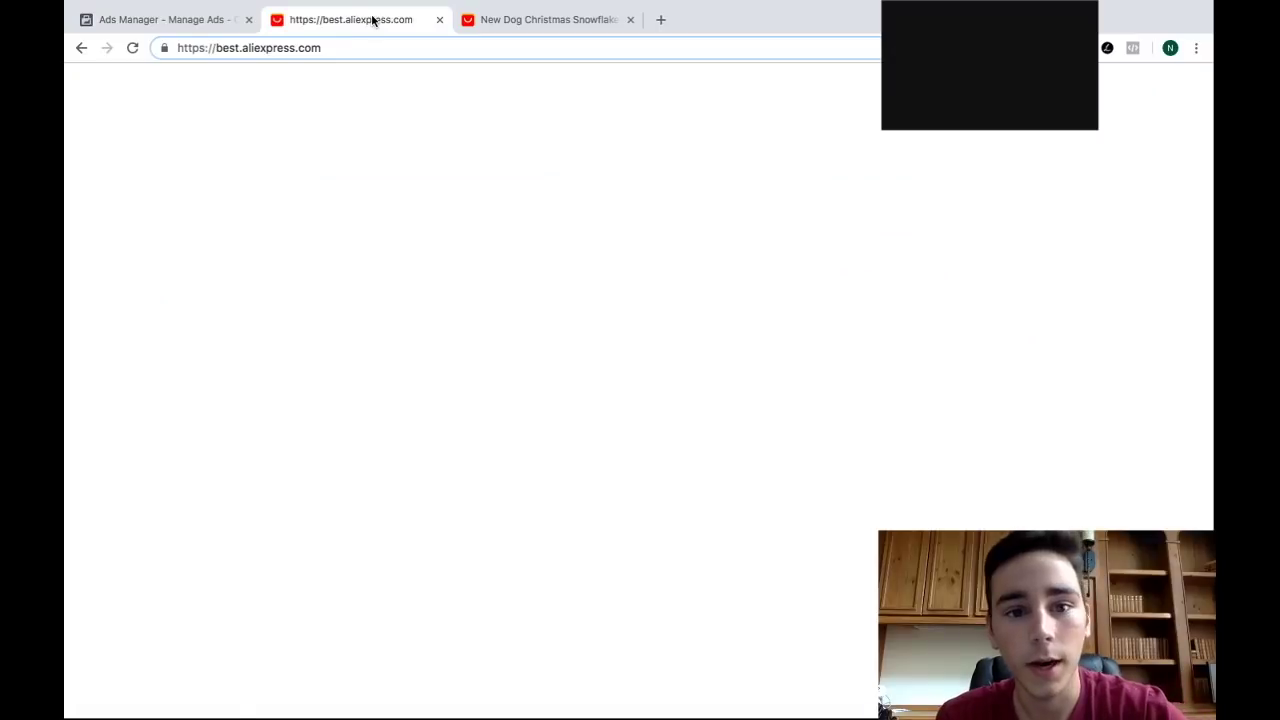
Browse the AliExpress best-sellers page for product ideas, comparing the items and their prices
{"action": "scroll", "coordinate": [395, 268], "scroll_direction": "up", "scroll_amount": 5}
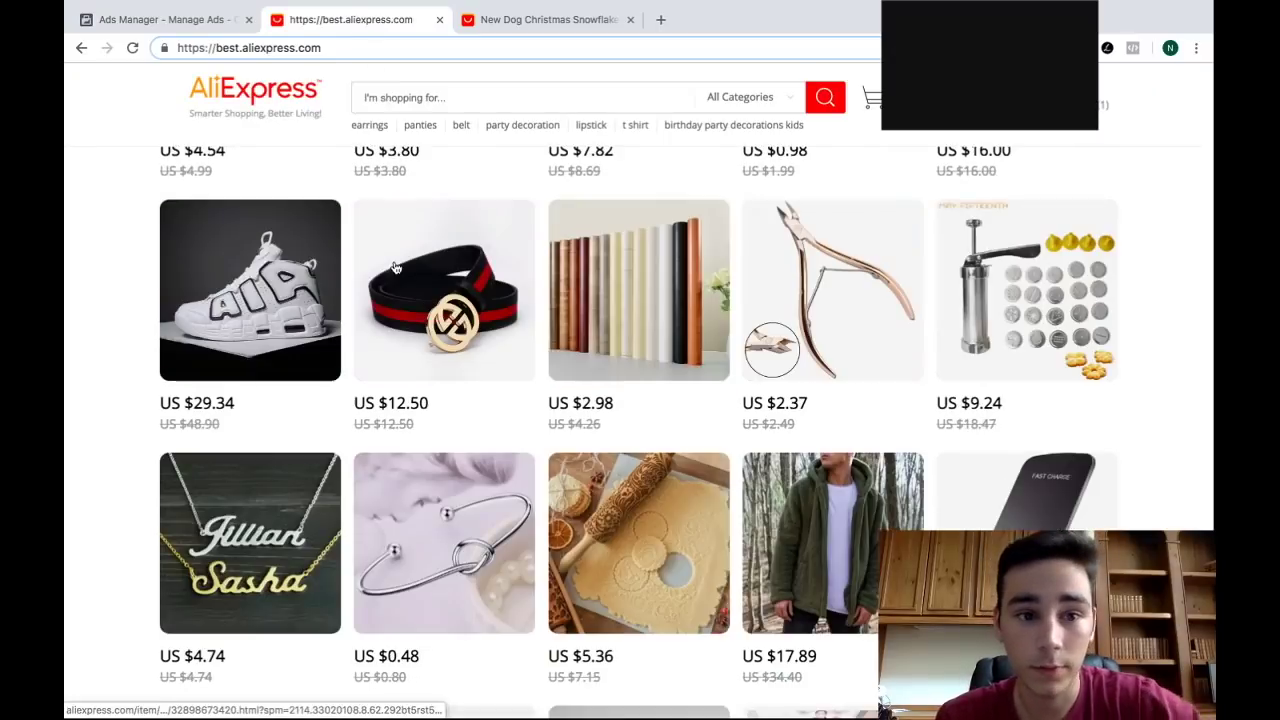
{"action": "scroll", "coordinate": [395, 268], "scroll_direction": "up", "scroll_amount": 3}
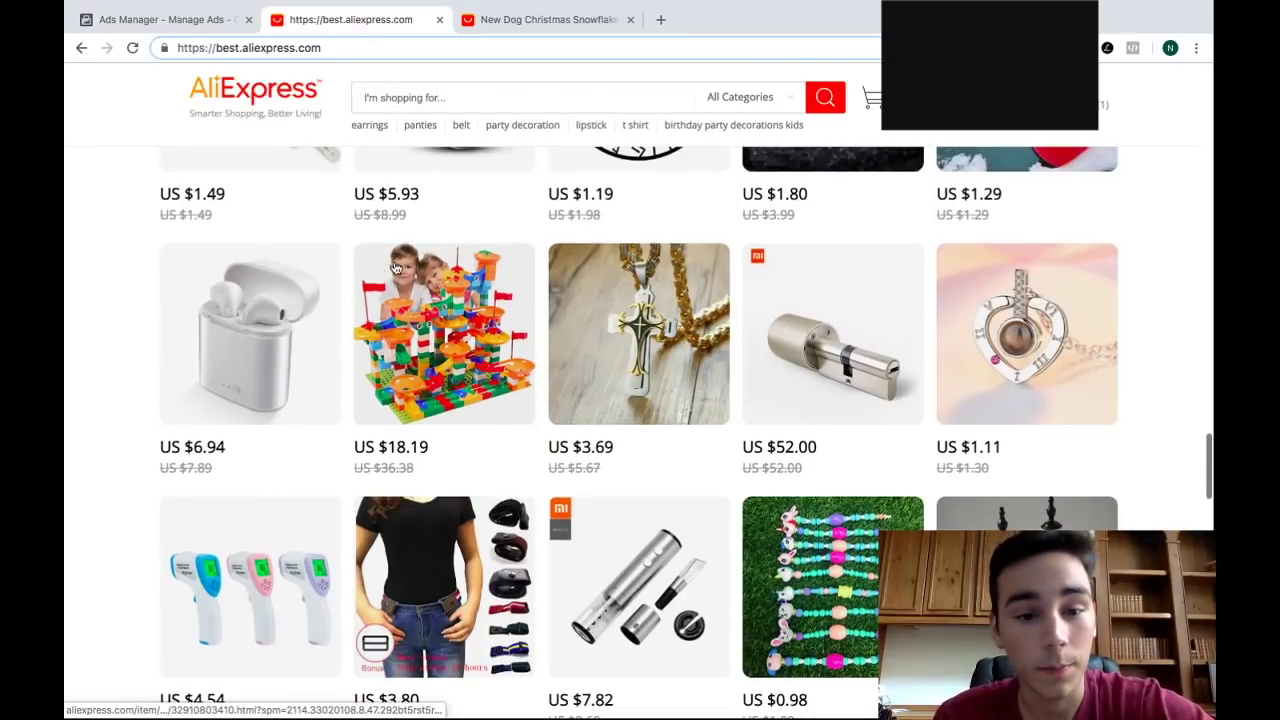
{"action": "scroll", "coordinate": [383, 328], "scroll_direction": "down", "scroll_amount": 5}
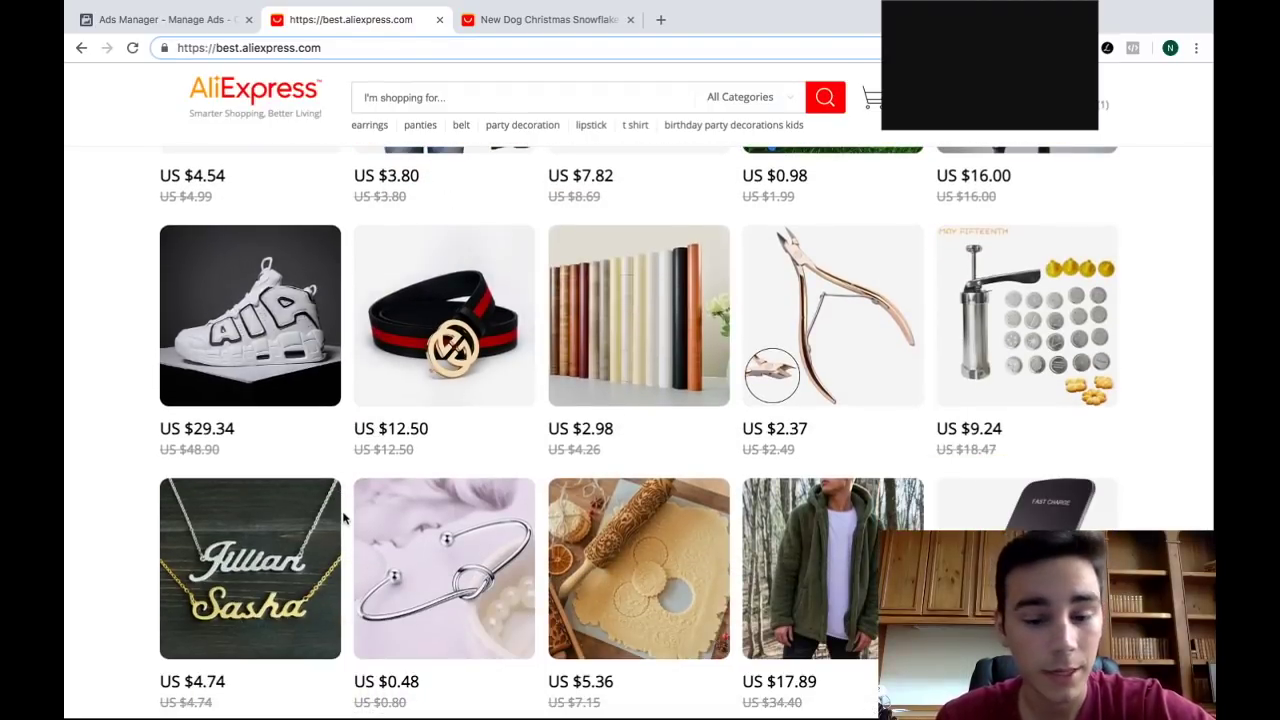
{"action": "scroll", "coordinate": [351, 540], "scroll_direction": "down", "scroll_amount": 1}
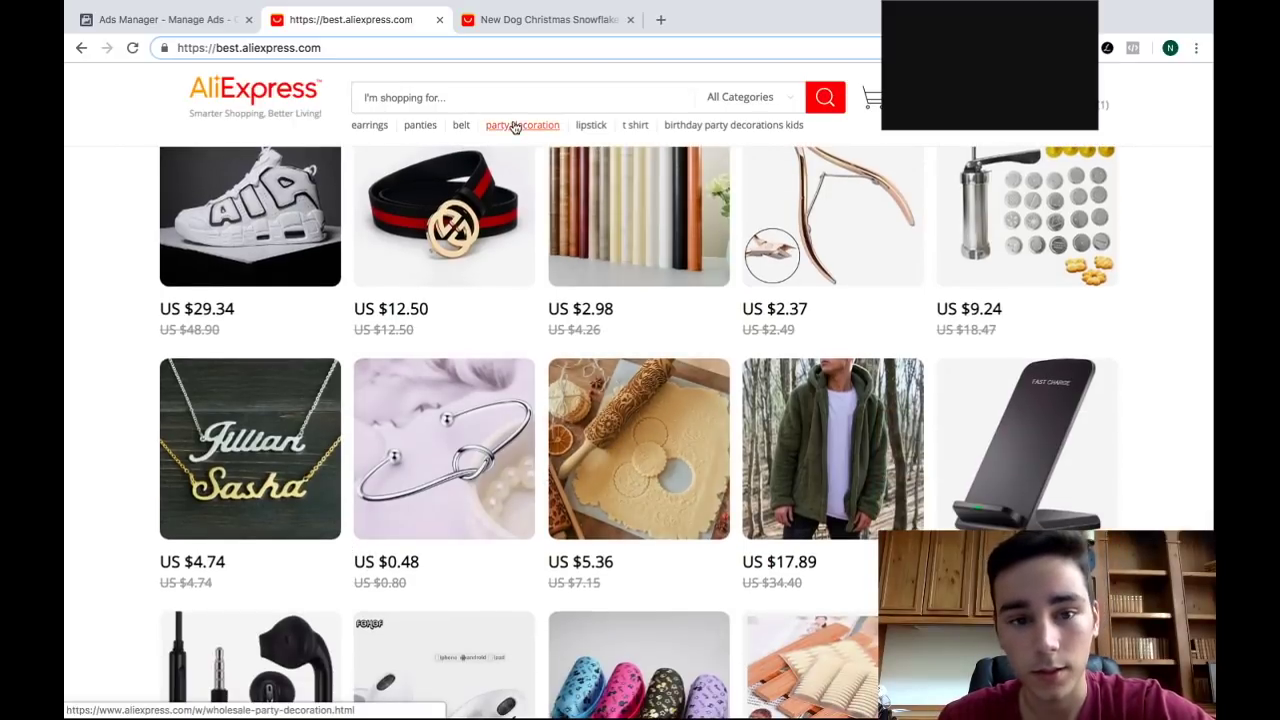
{"action": "mouse_move", "coordinate": [530, 30]}
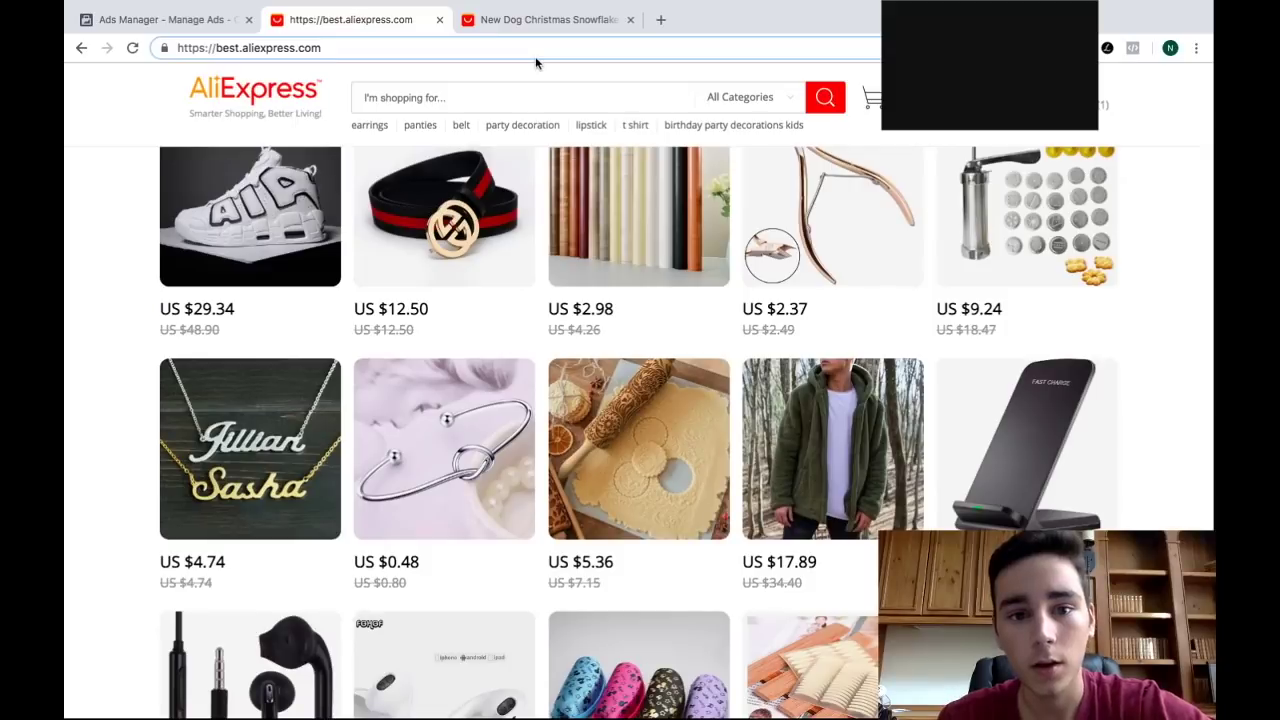
Go to the Christmas snowflake wooden rolling pin listing and look through its gallery photos
{"action": "left_click", "coordinate": [583, 20]}
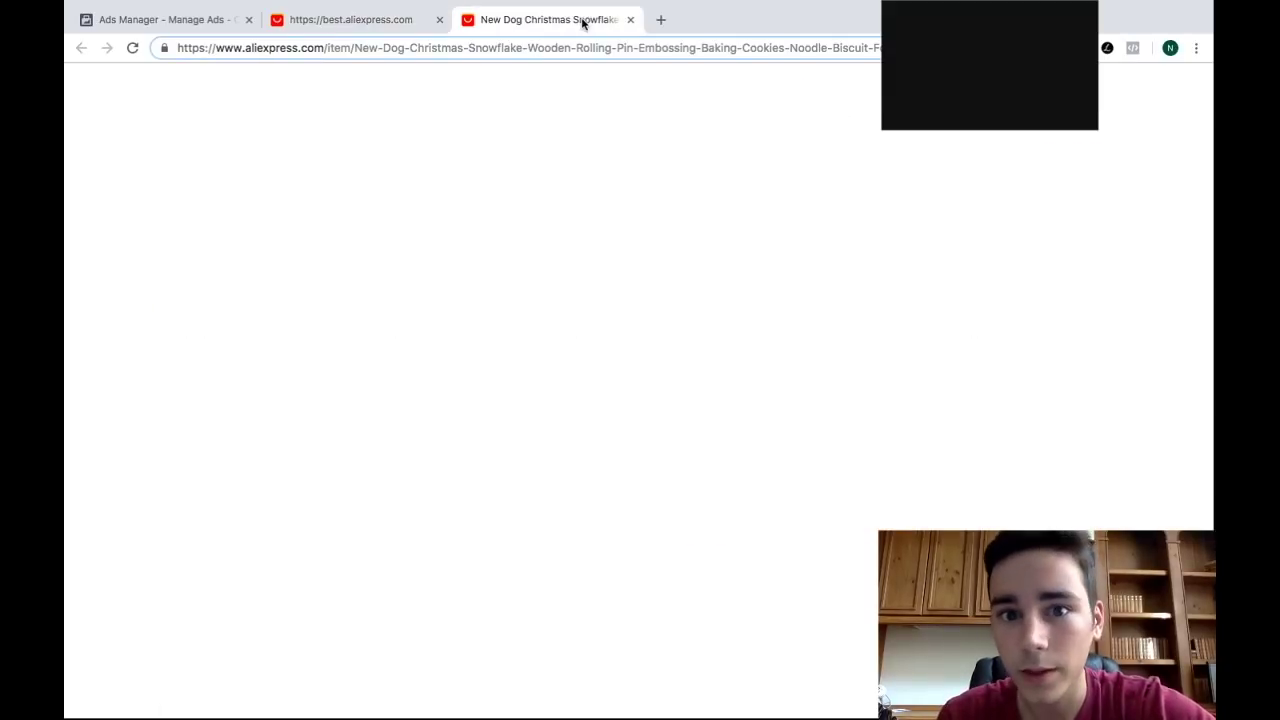
{"action": "mouse_move", "coordinate": [366, 467]}
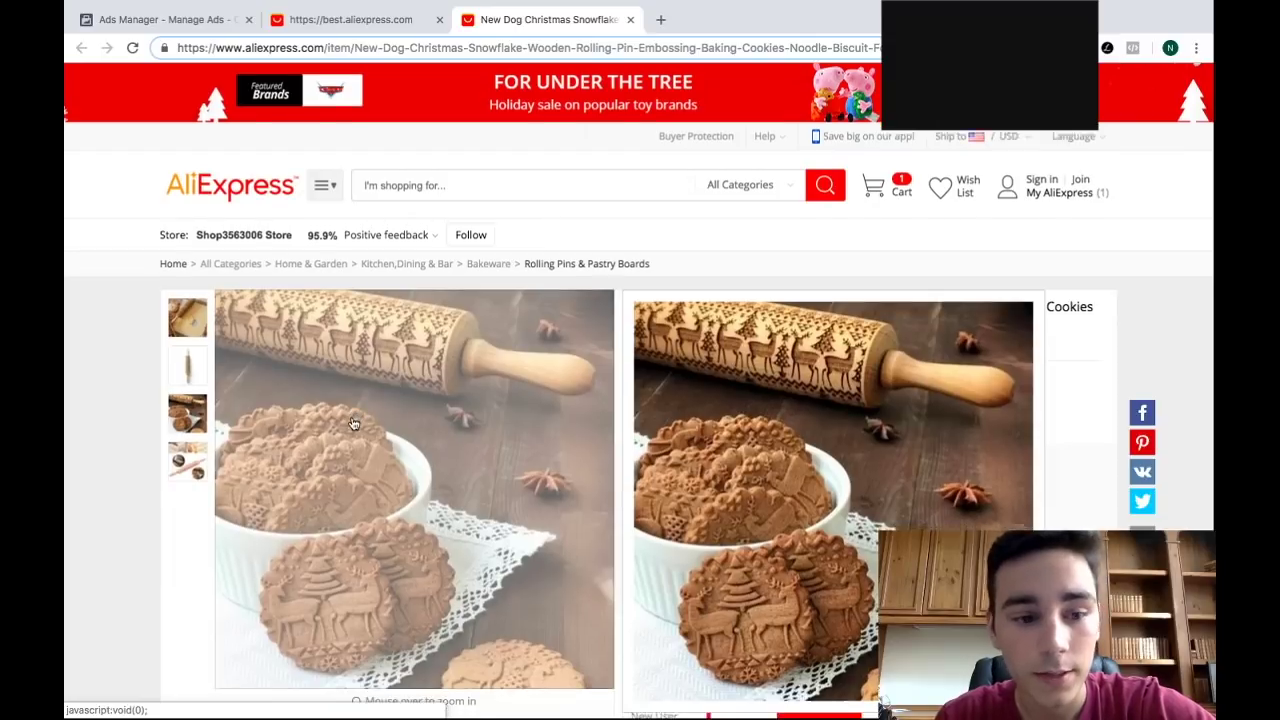
{"action": "scroll", "coordinate": [355, 424], "scroll_direction": "down", "scroll_amount": 2}
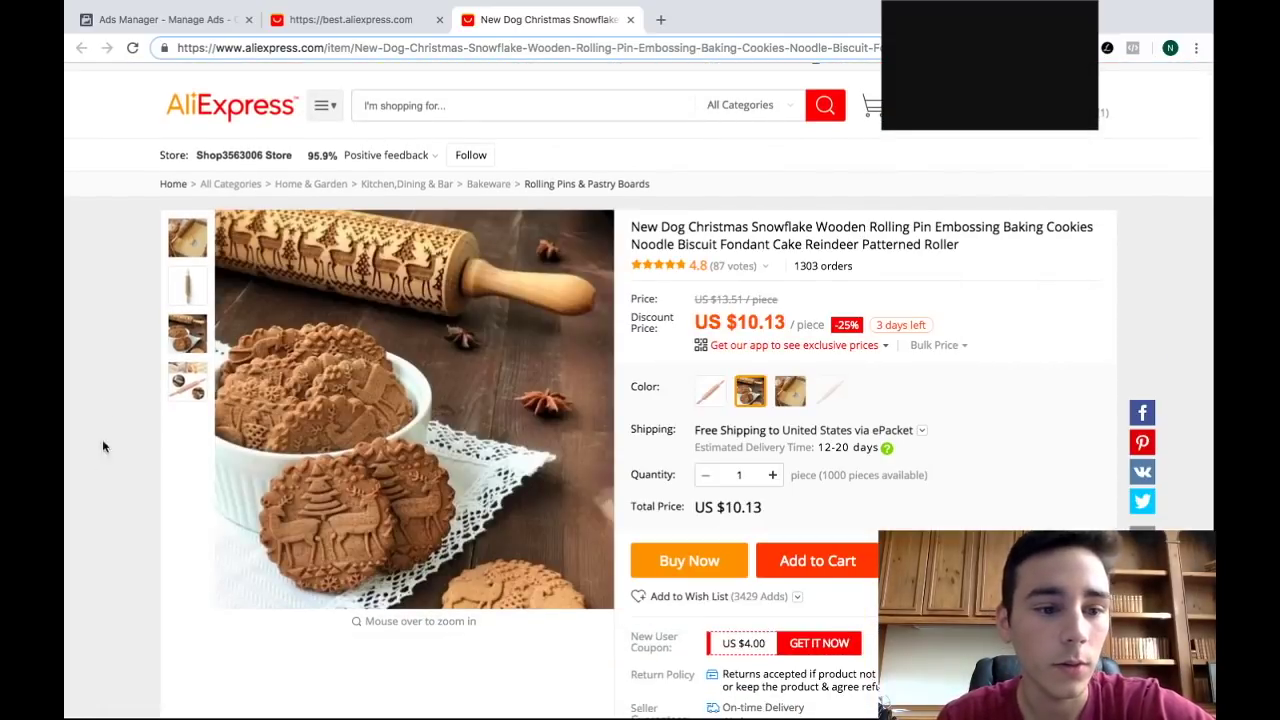
{"action": "left_click", "coordinate": [176, 292]}
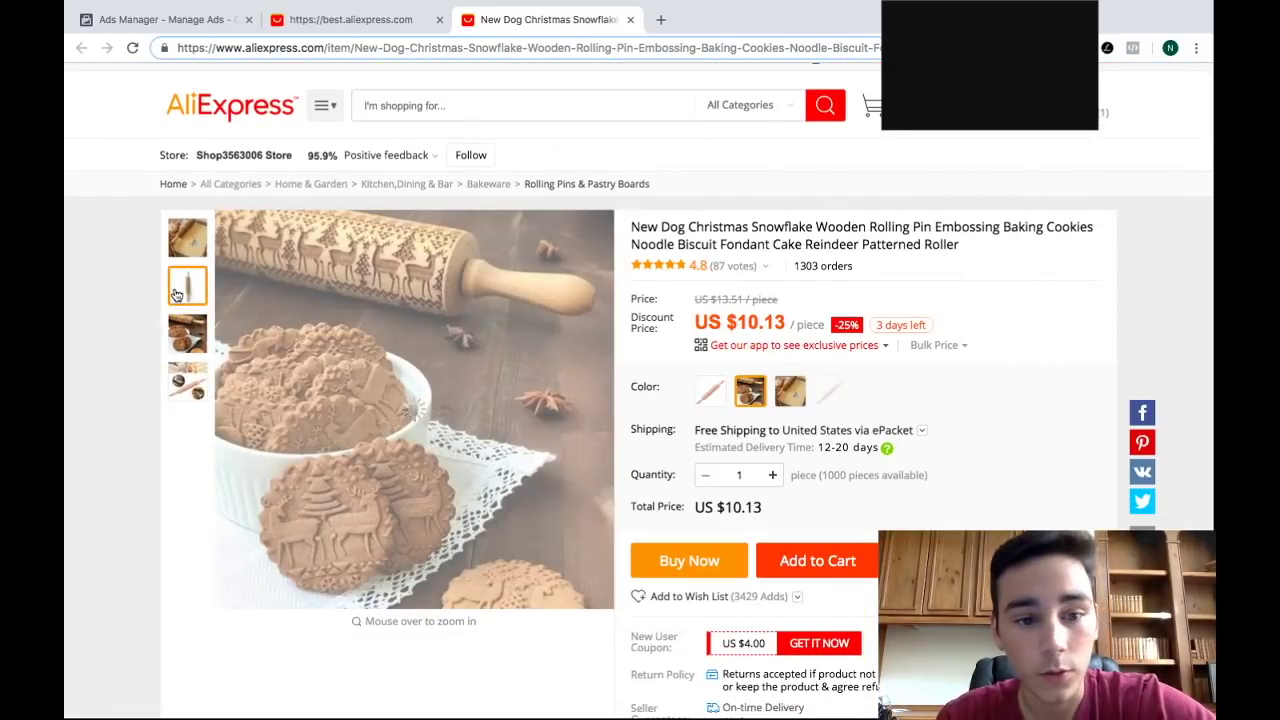
{"action": "left_click", "coordinate": [184, 392]}
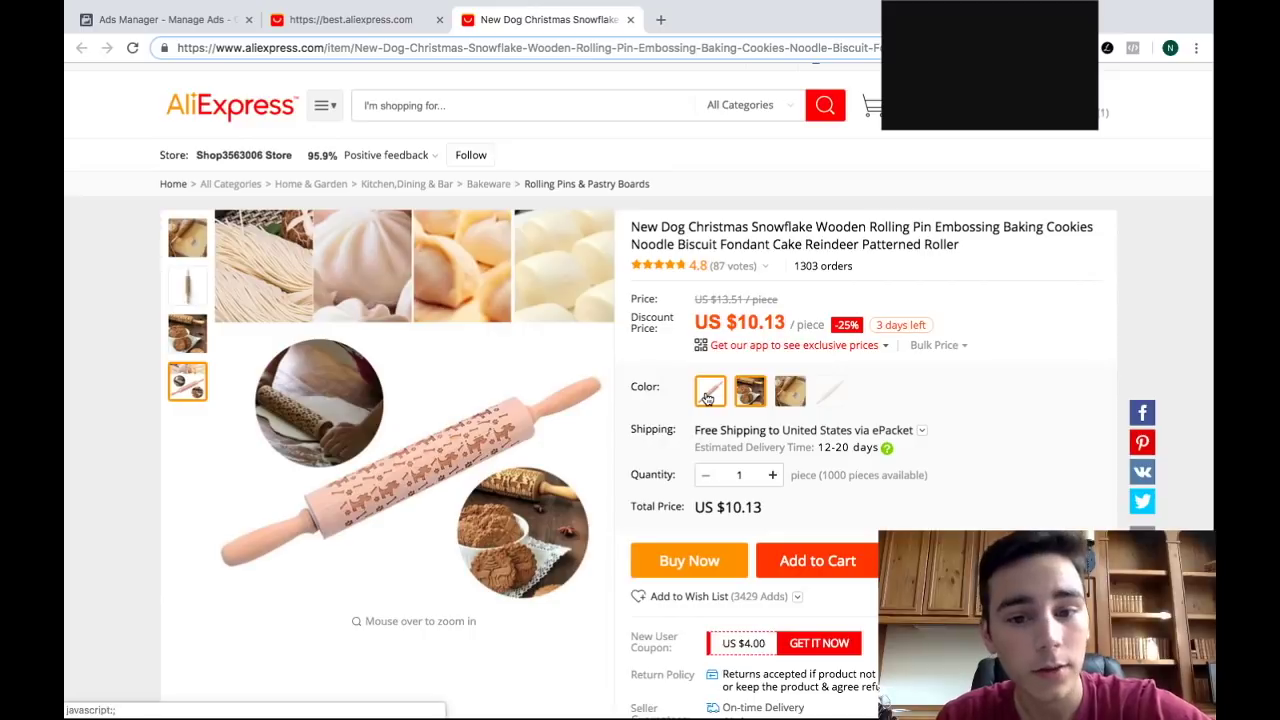
Check the rolling pin's color variants along with their photos, prices and shipping details
{"action": "left_click", "coordinate": [706, 396]}
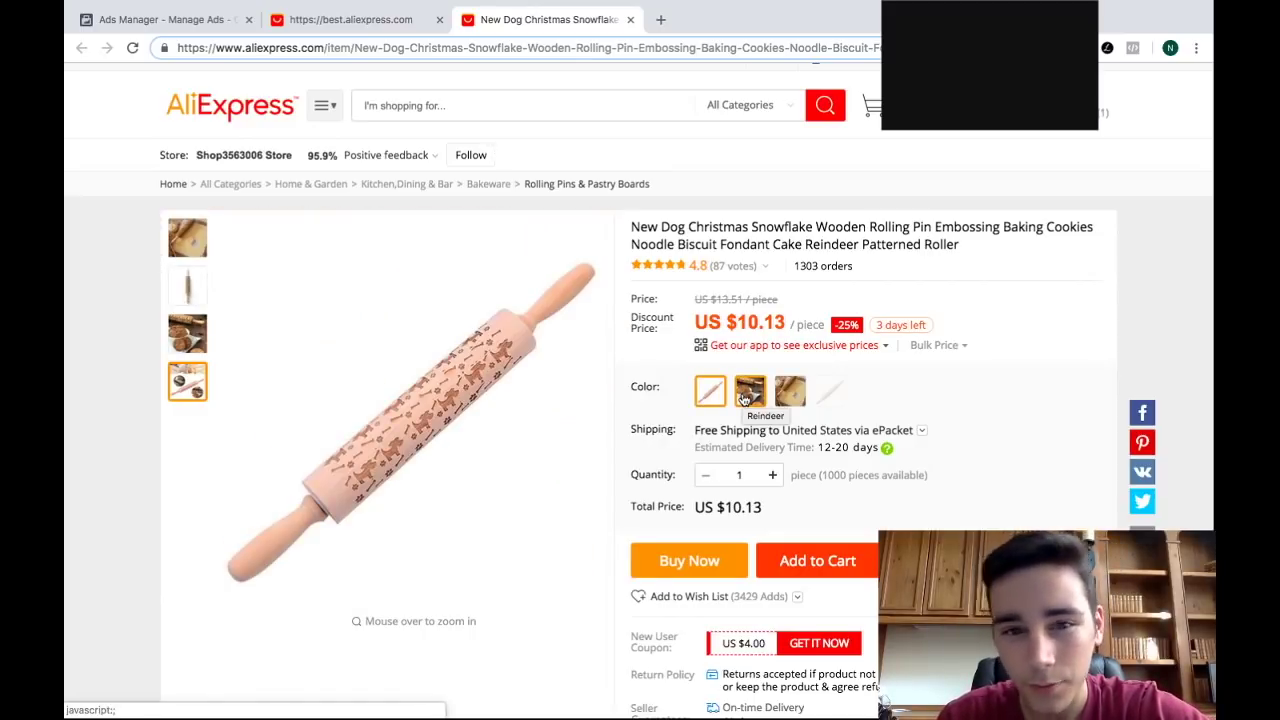
{"action": "scroll", "coordinate": [743, 398], "scroll_direction": "down", "scroll_amount": 1}
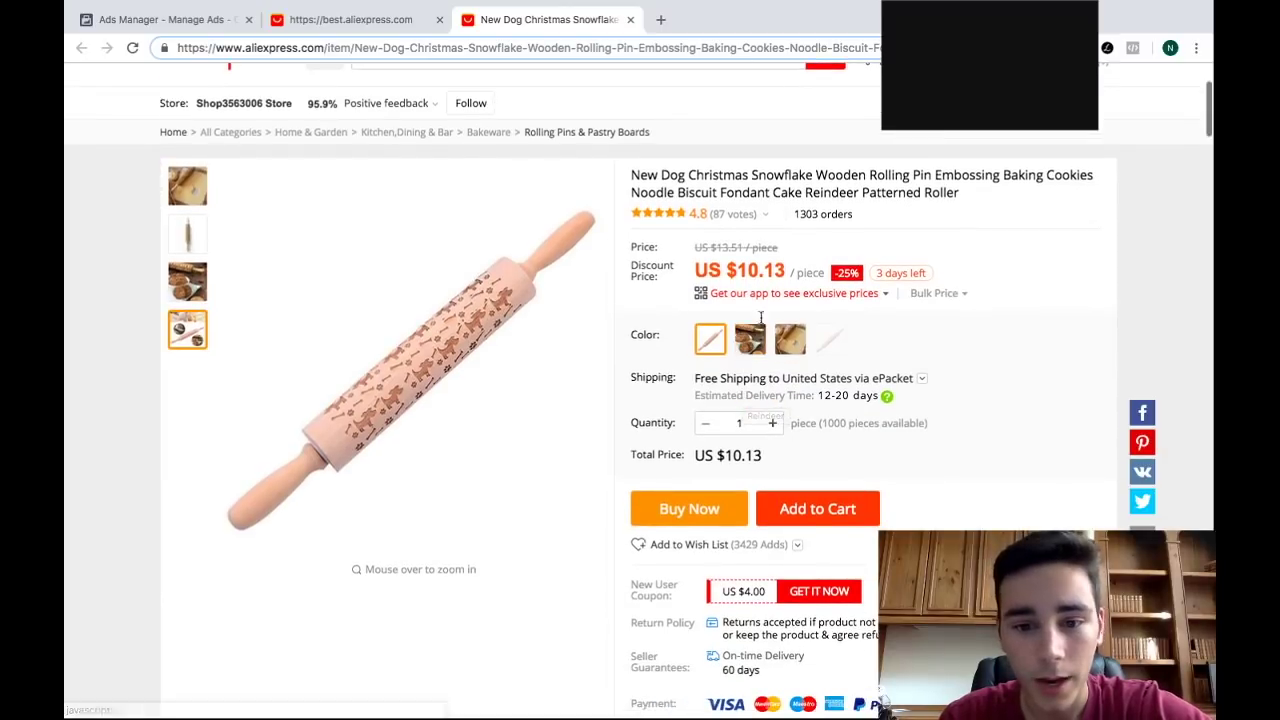
{"action": "left_click", "coordinate": [788, 342]}
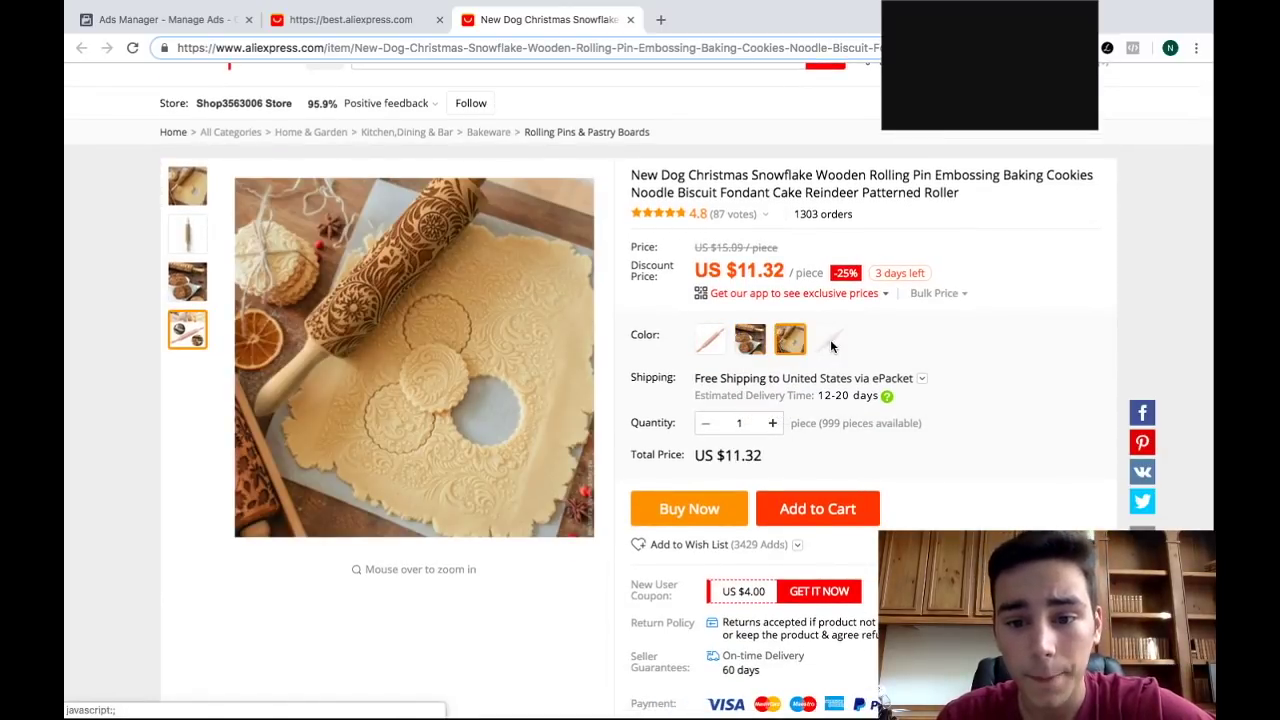
{"action": "scroll", "coordinate": [770, 404], "scroll_direction": "down", "scroll_amount": 2}
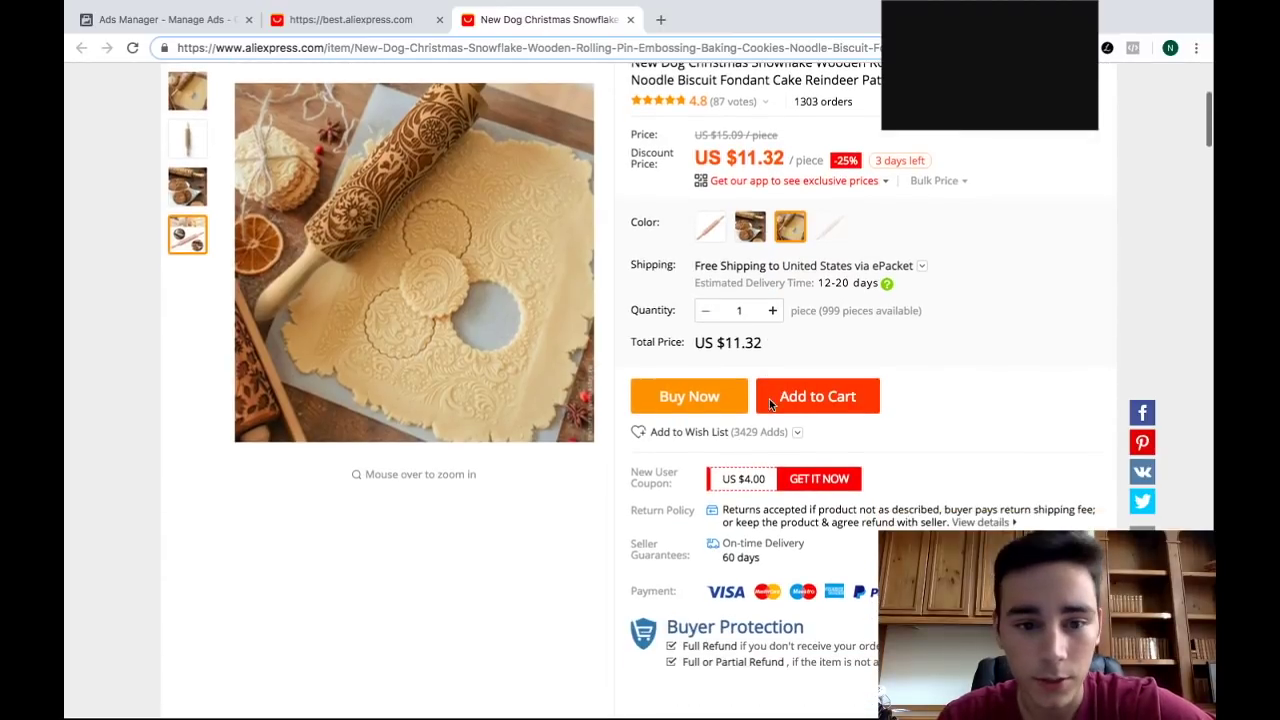
{"action": "scroll", "coordinate": [770, 404], "scroll_direction": "up", "scroll_amount": 5}
{"action": "scroll", "coordinate": [770, 404], "scroll_direction": "down", "scroll_amount": 2}
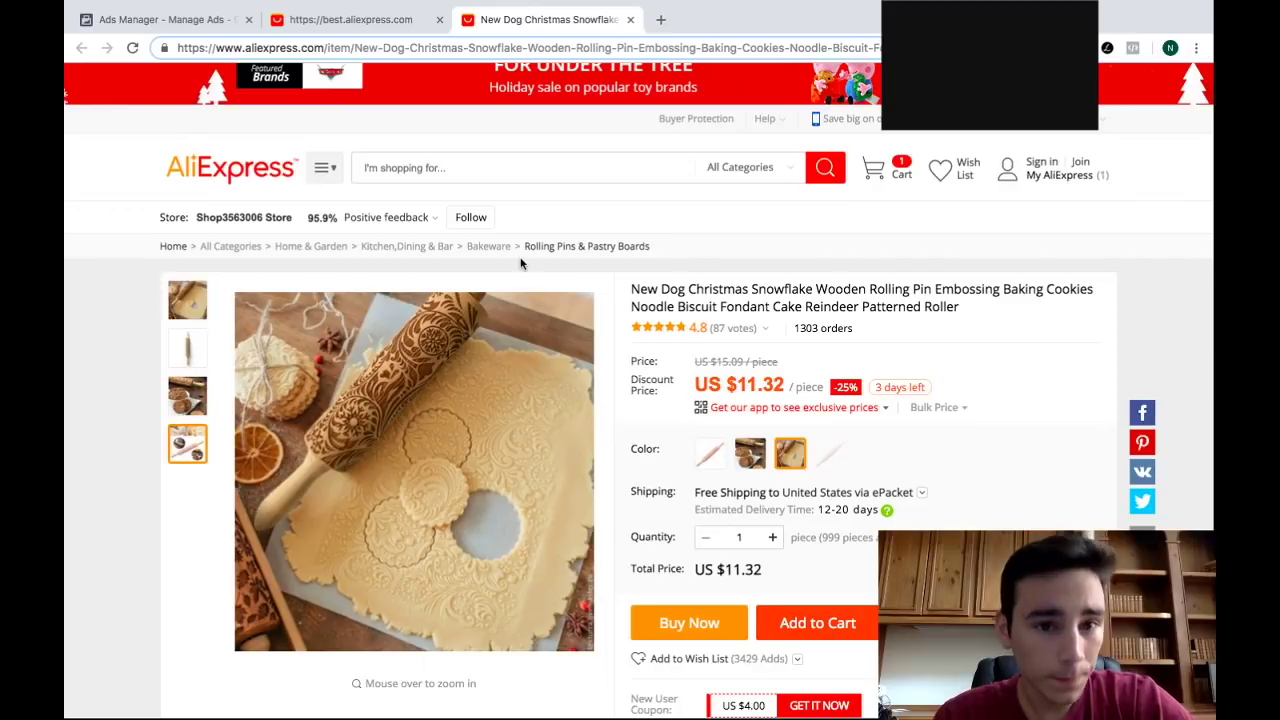
{"action": "mouse_move", "coordinate": [579, 343]}
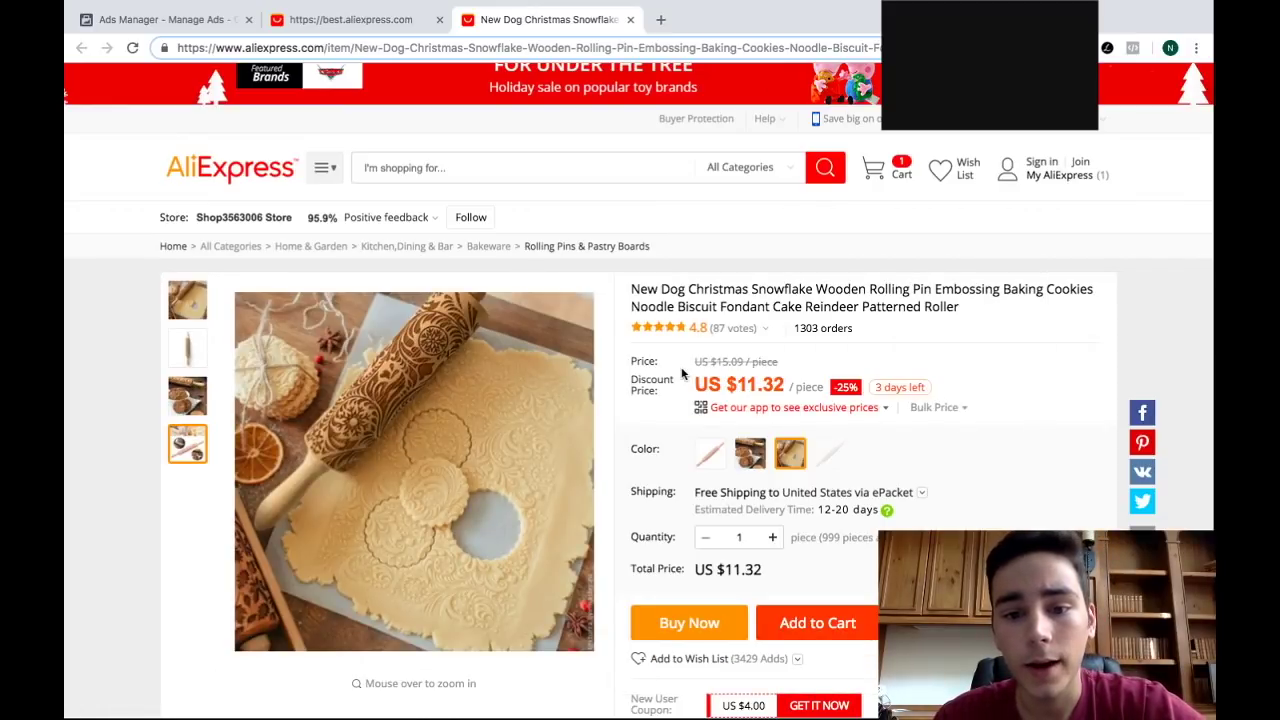
Switch to Facebook Ads Manager and start a new campaign with the Conversions objective
{"action": "left_click", "coordinate": [162, 20]}
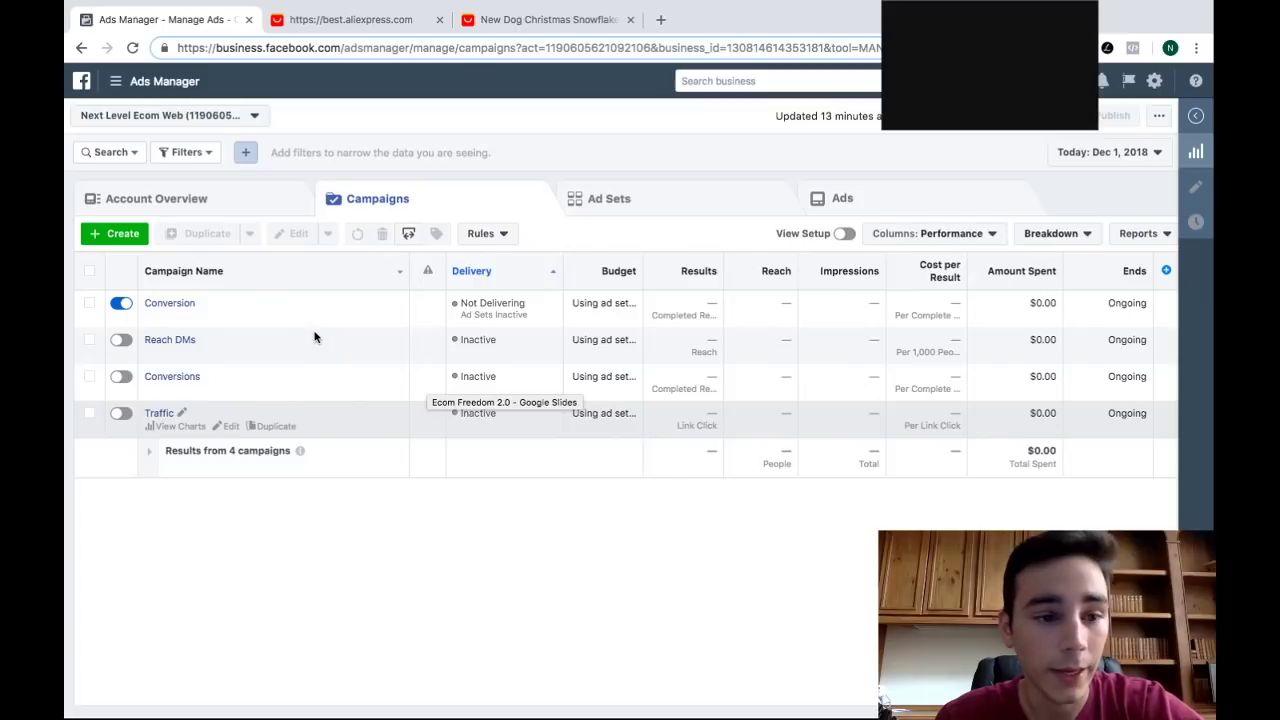
{"action": "left_click", "coordinate": [115, 233]}
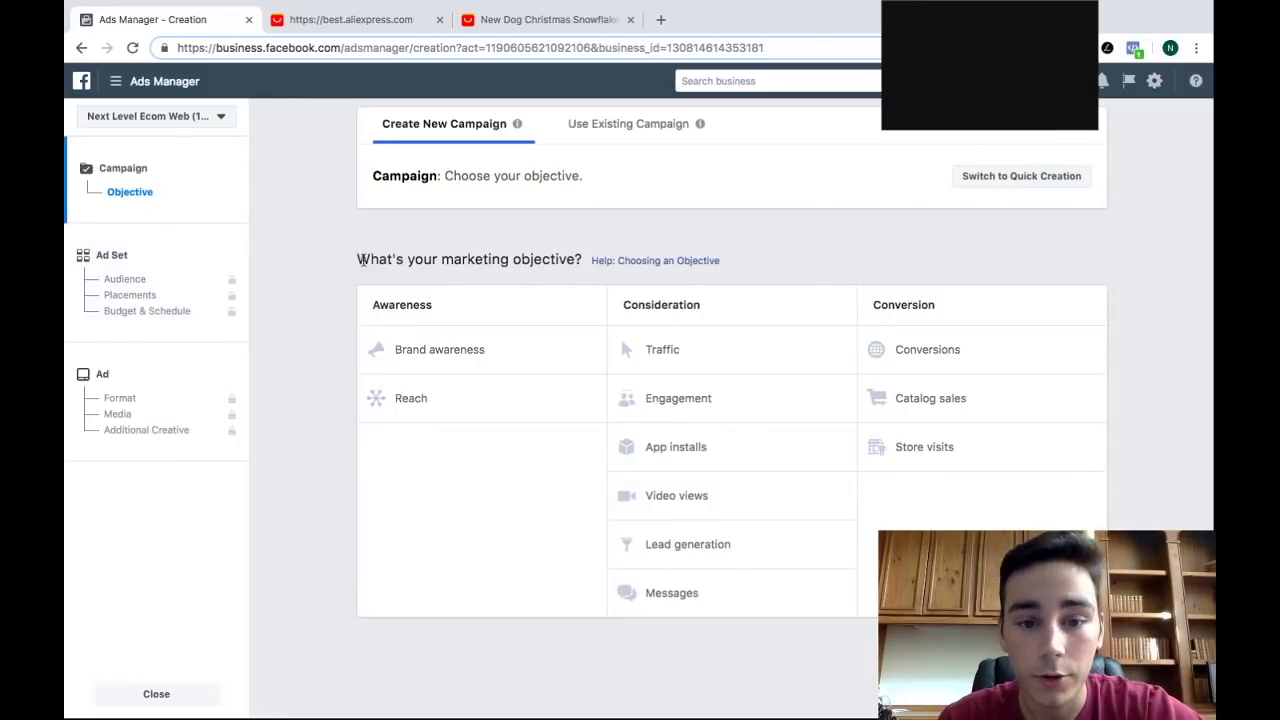
{"action": "left_click", "coordinate": [915, 349]}
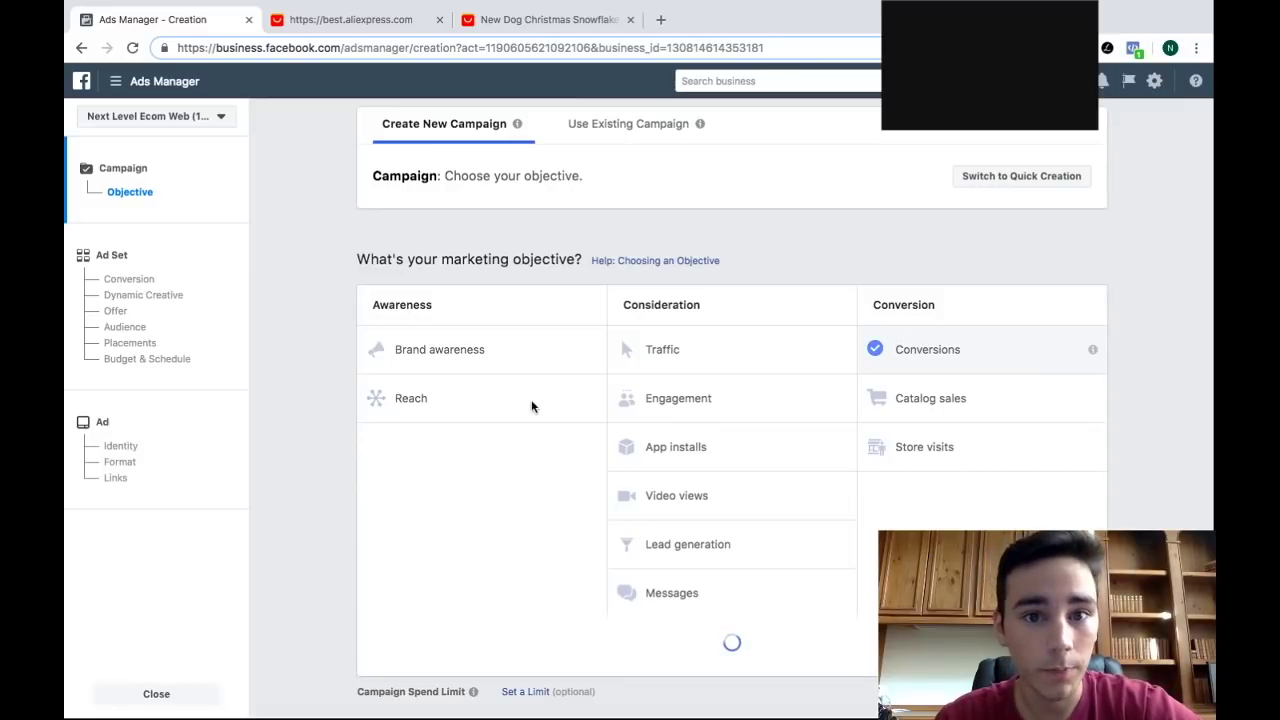
Name the campaign "Cookie Roller" and continue to the ad set settings
{"action": "scroll", "coordinate": [428, 451], "scroll_direction": "down", "scroll_amount": 1}
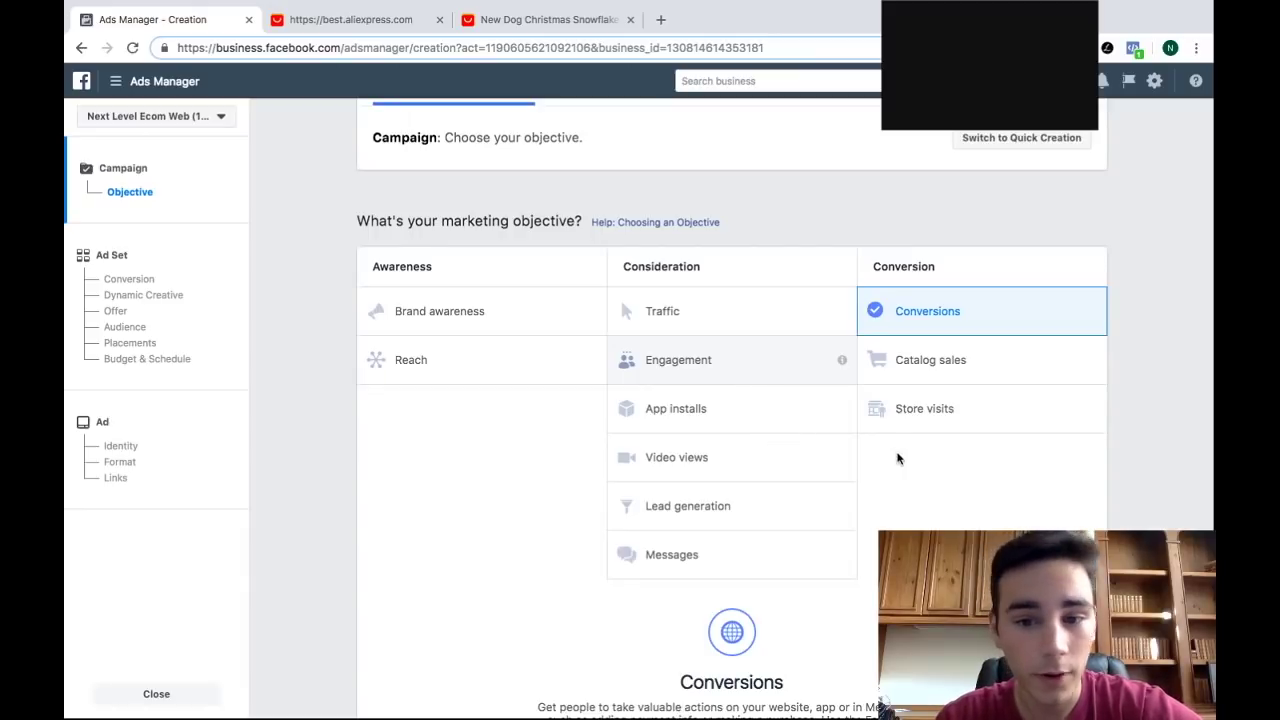
{"action": "scroll", "coordinate": [909, 414], "scroll_direction": "down", "scroll_amount": 1}
{"action": "scroll", "coordinate": [701, 666], "scroll_direction": "down", "scroll_amount": 2}
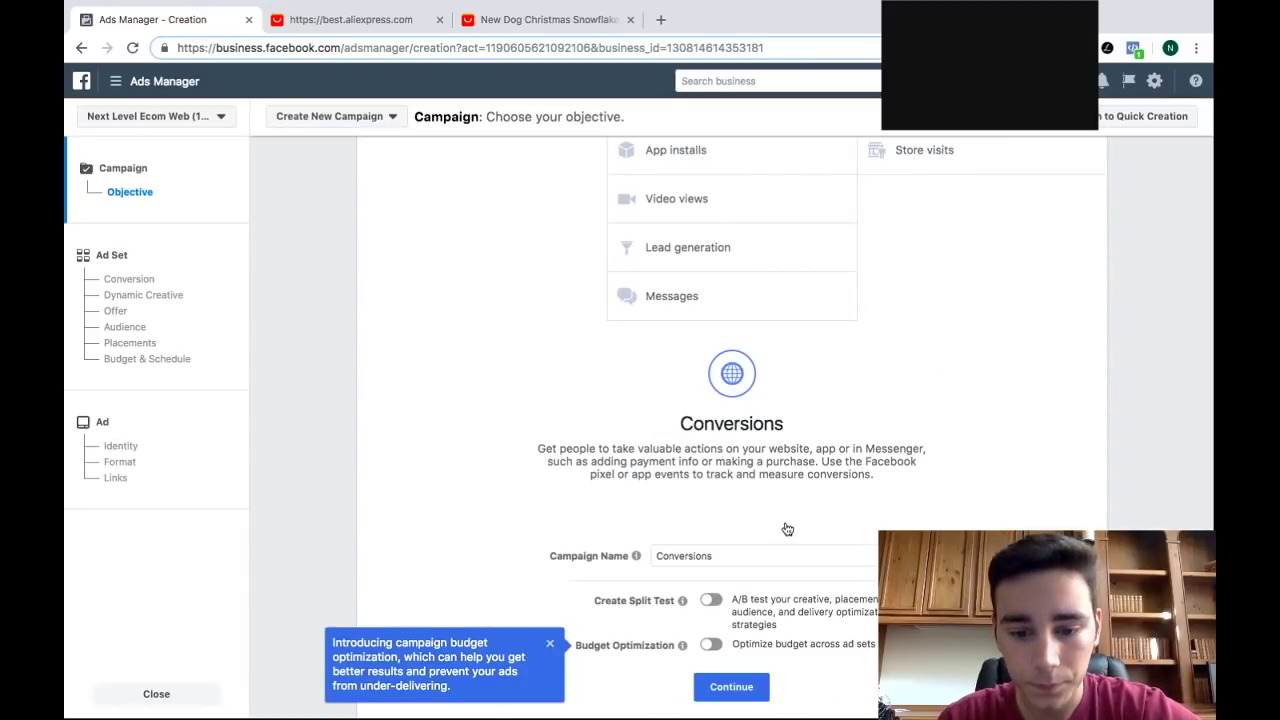
{"action": "double_click", "coordinate": [710, 555]}
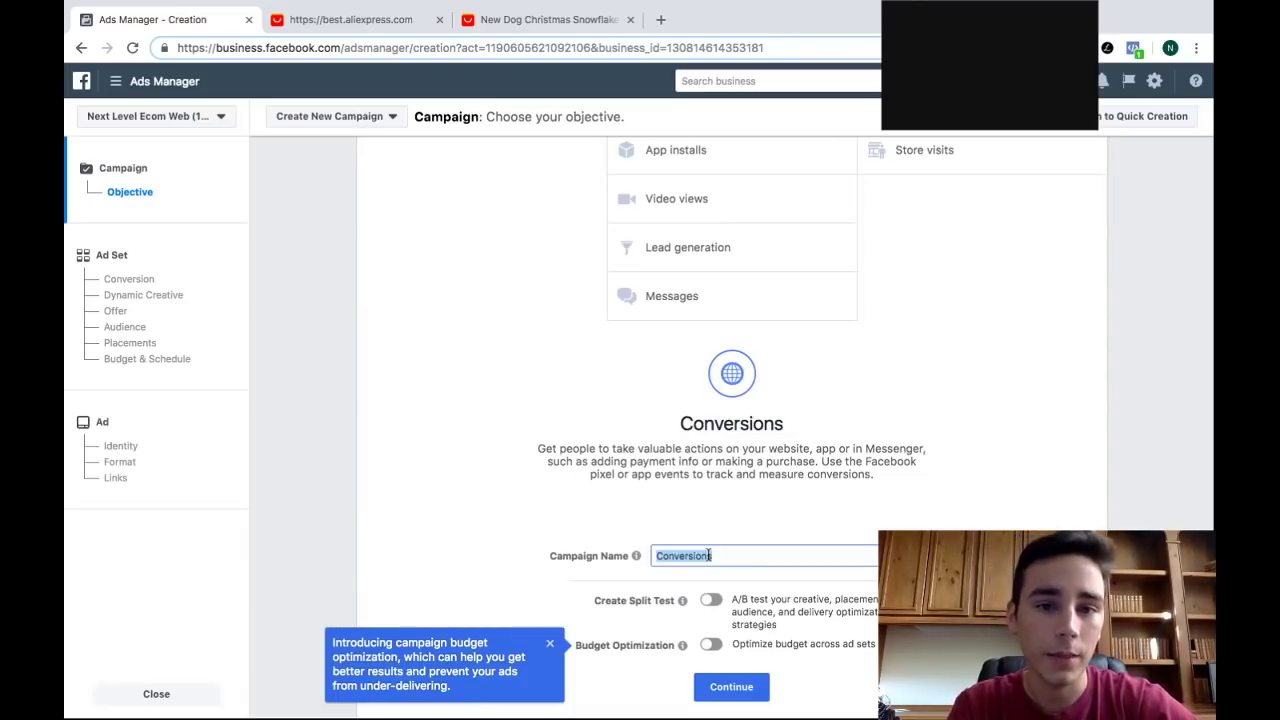
{"action": "type", "text": "Cookie Rol"}
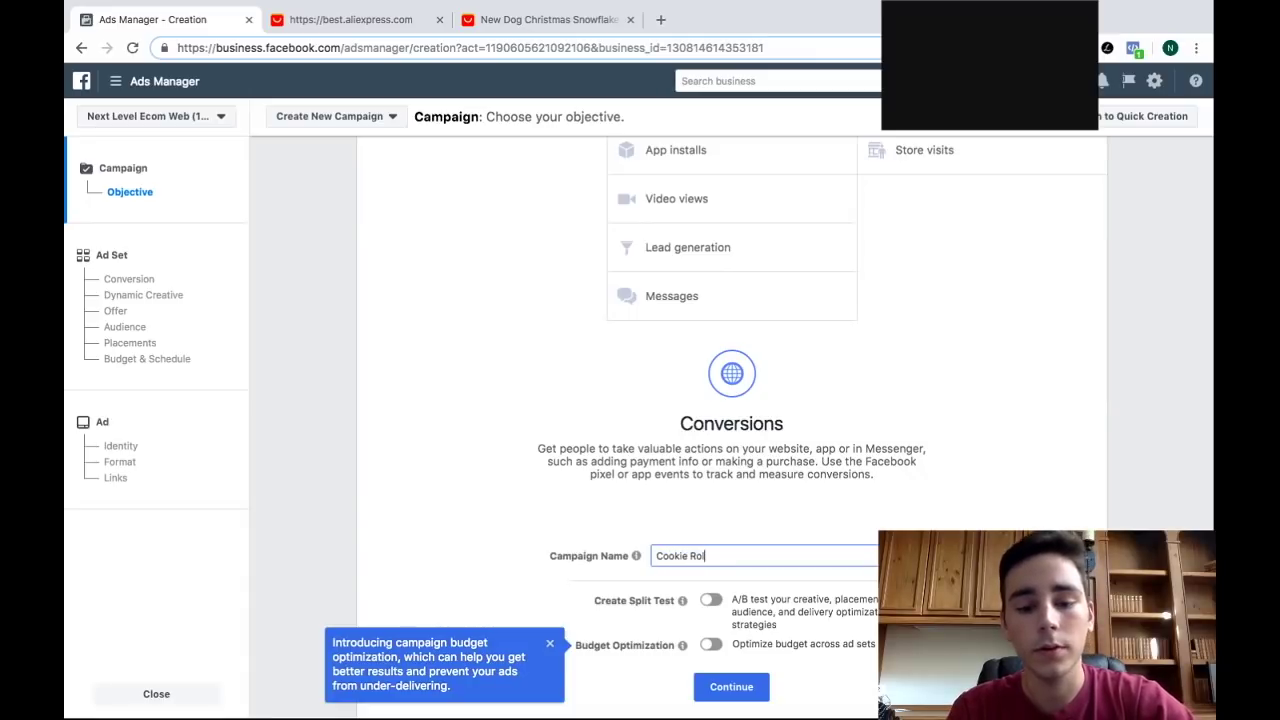
{"action": "type", "text": "ler"}
{"action": "left_click", "coordinate": [716, 688]}
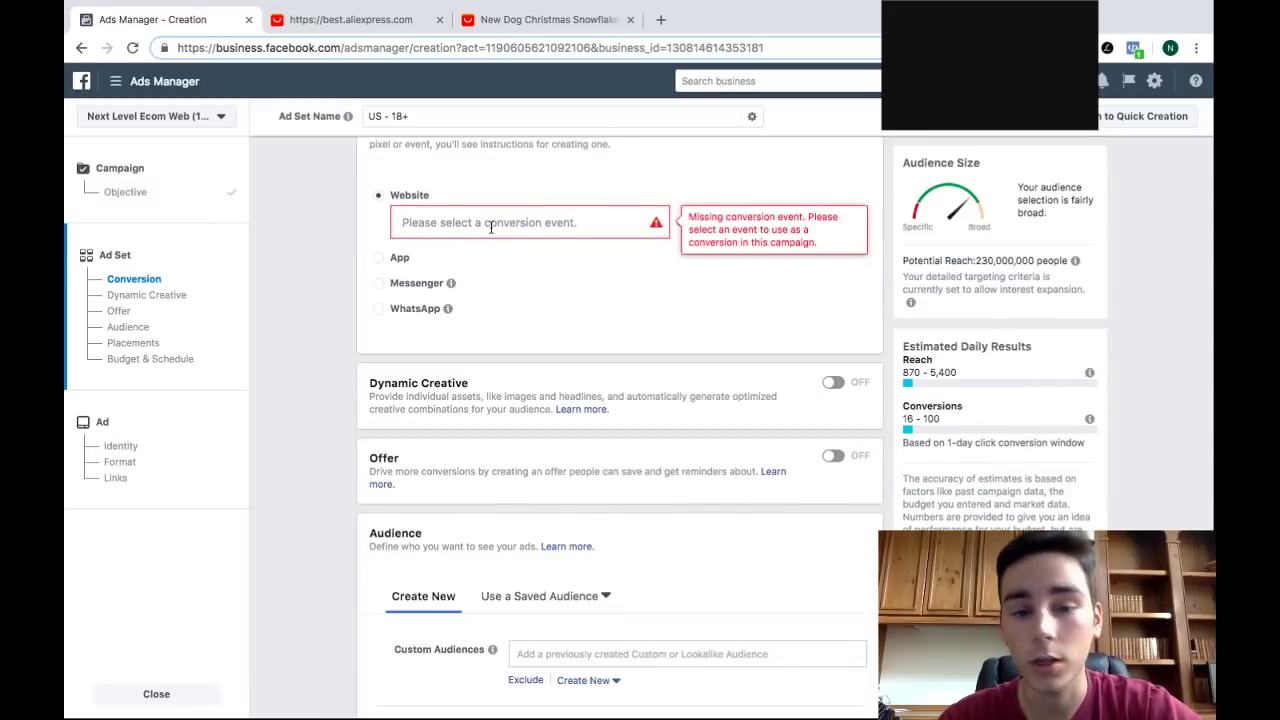
Choose Purchase as the website conversion event for the ad set
{"action": "left_click", "coordinate": [490, 226]}
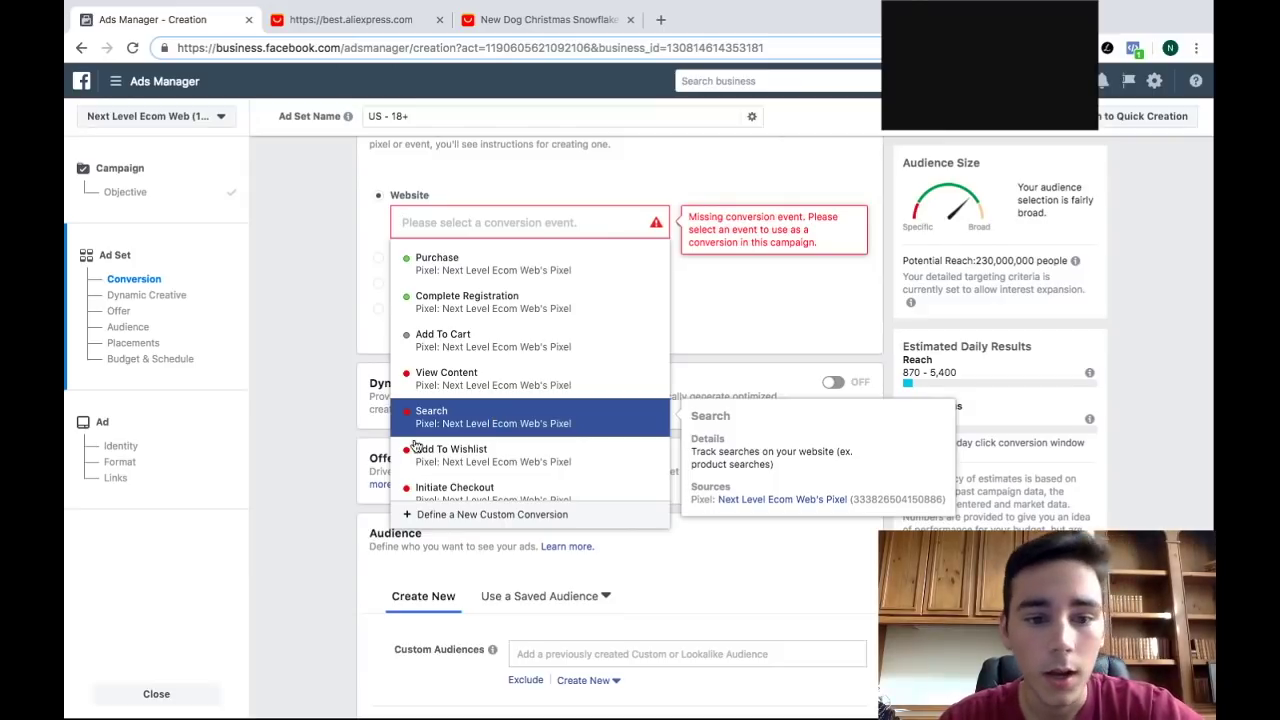
{"action": "scroll", "coordinate": [543, 366], "scroll_direction": "down", "scroll_amount": 1}
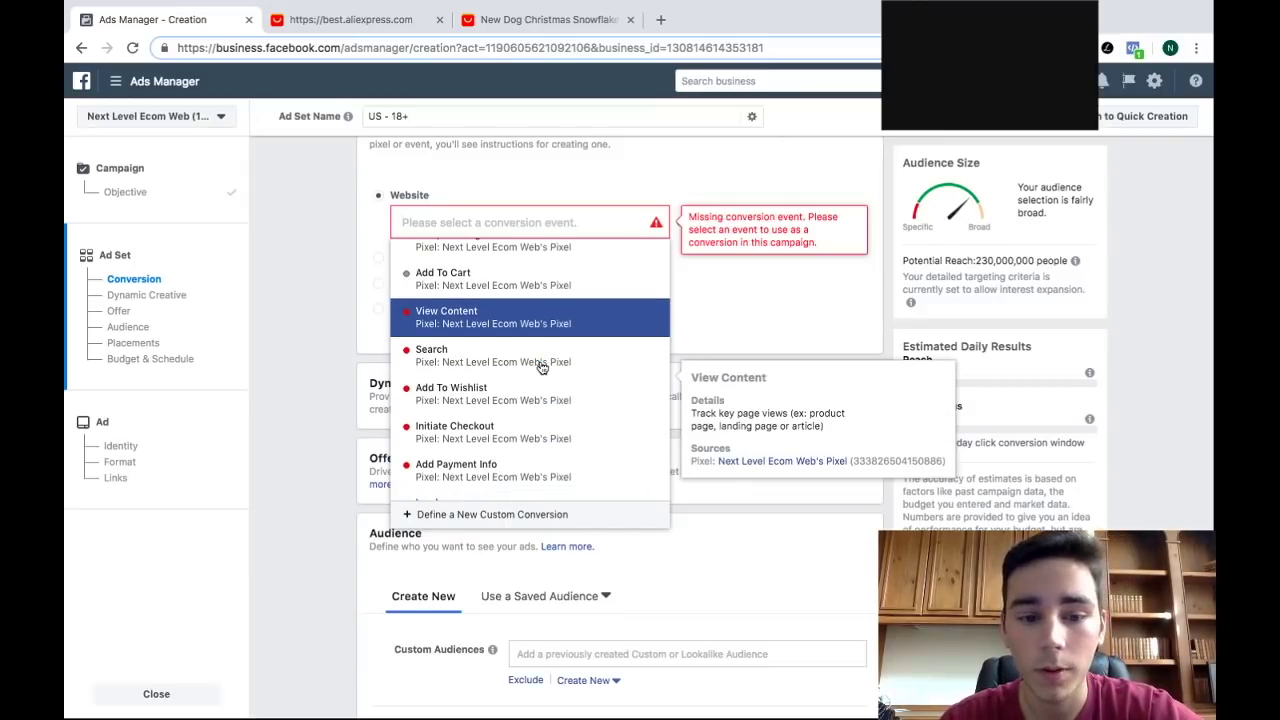
{"action": "scroll", "coordinate": [492, 438], "scroll_direction": "up", "scroll_amount": 2}
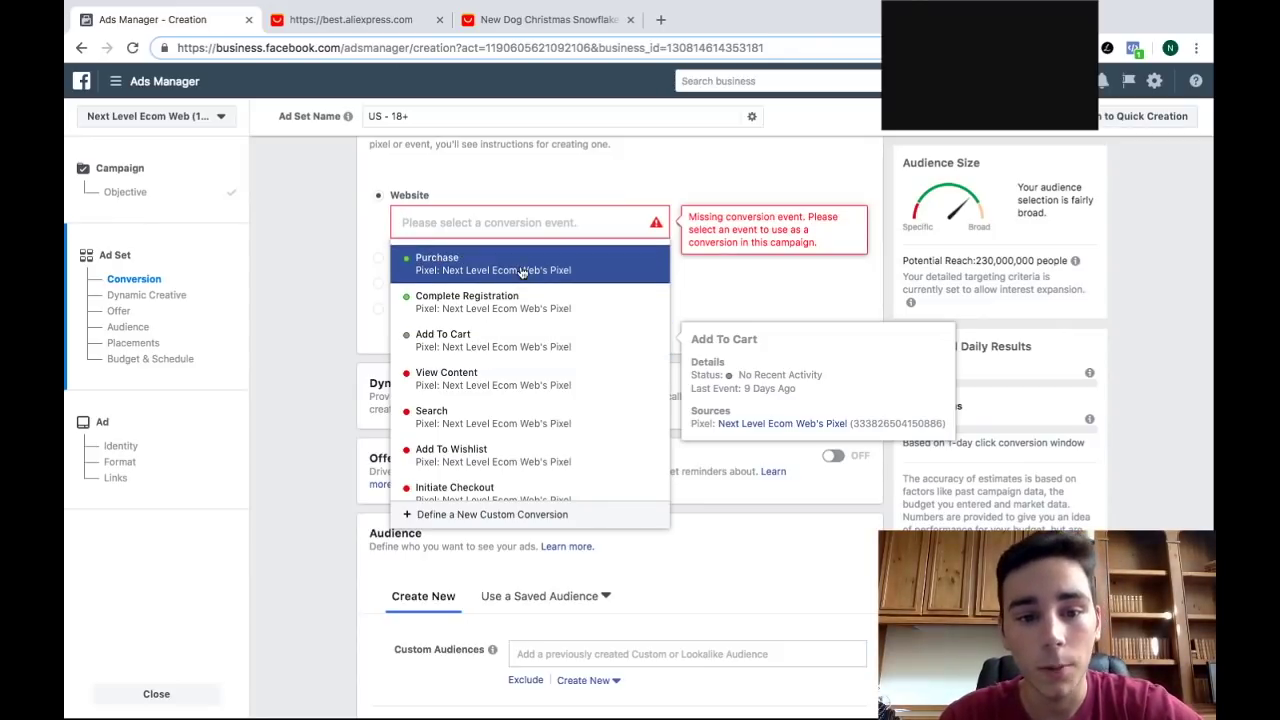
{"action": "left_click", "coordinate": [521, 268]}
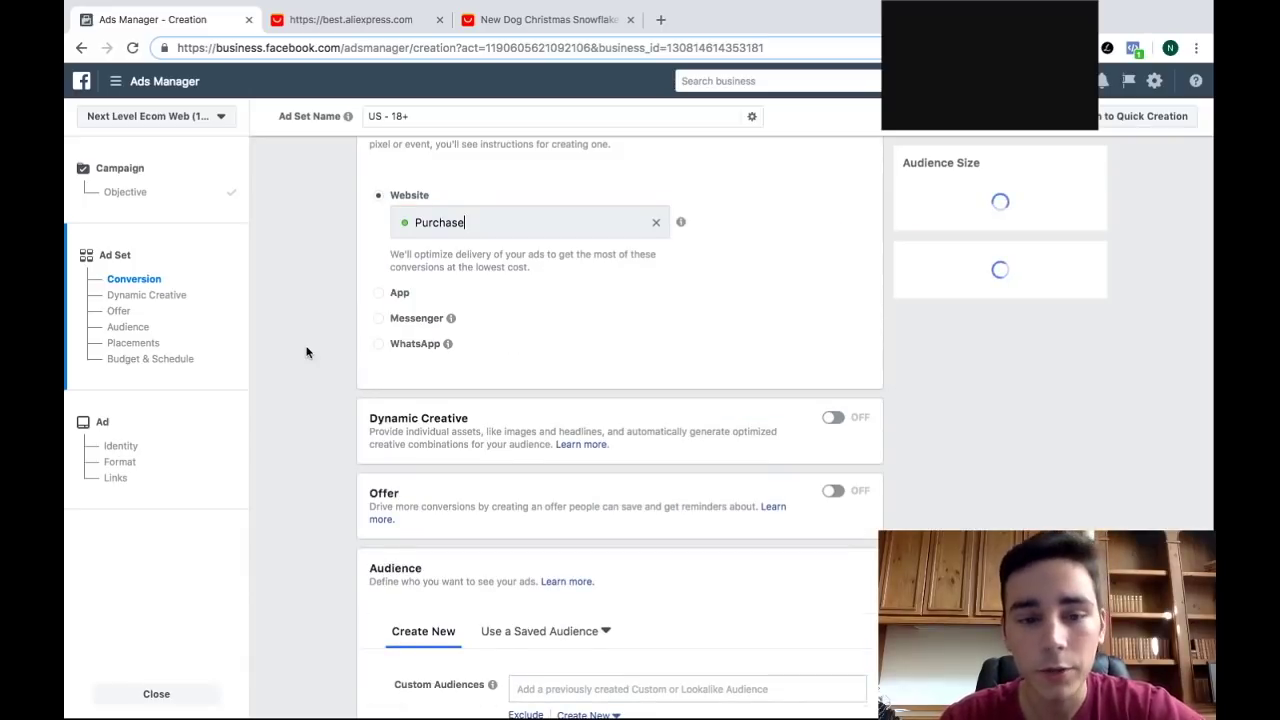
Replace the United States with the Worldwide region as the ad set's audience location
{"action": "scroll", "coordinate": [307, 352], "scroll_direction": "down", "scroll_amount": 3}
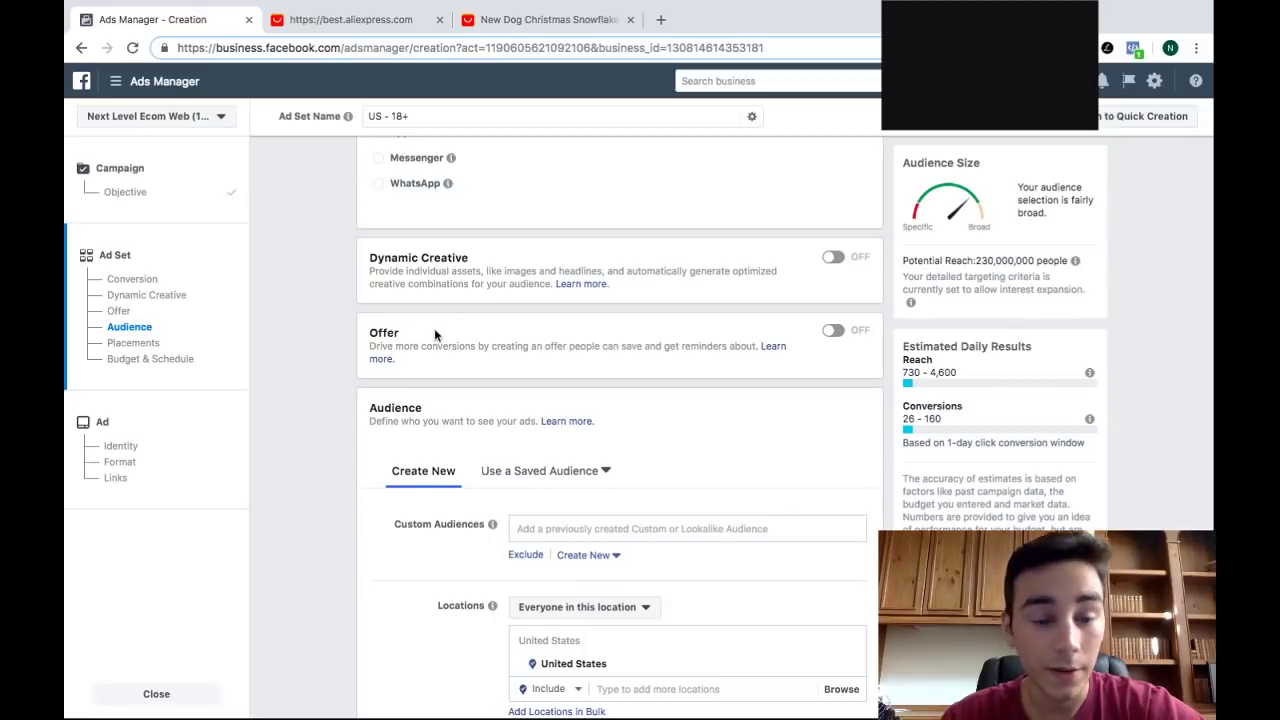
{"action": "scroll", "coordinate": [334, 369], "scroll_direction": "down", "scroll_amount": 5}
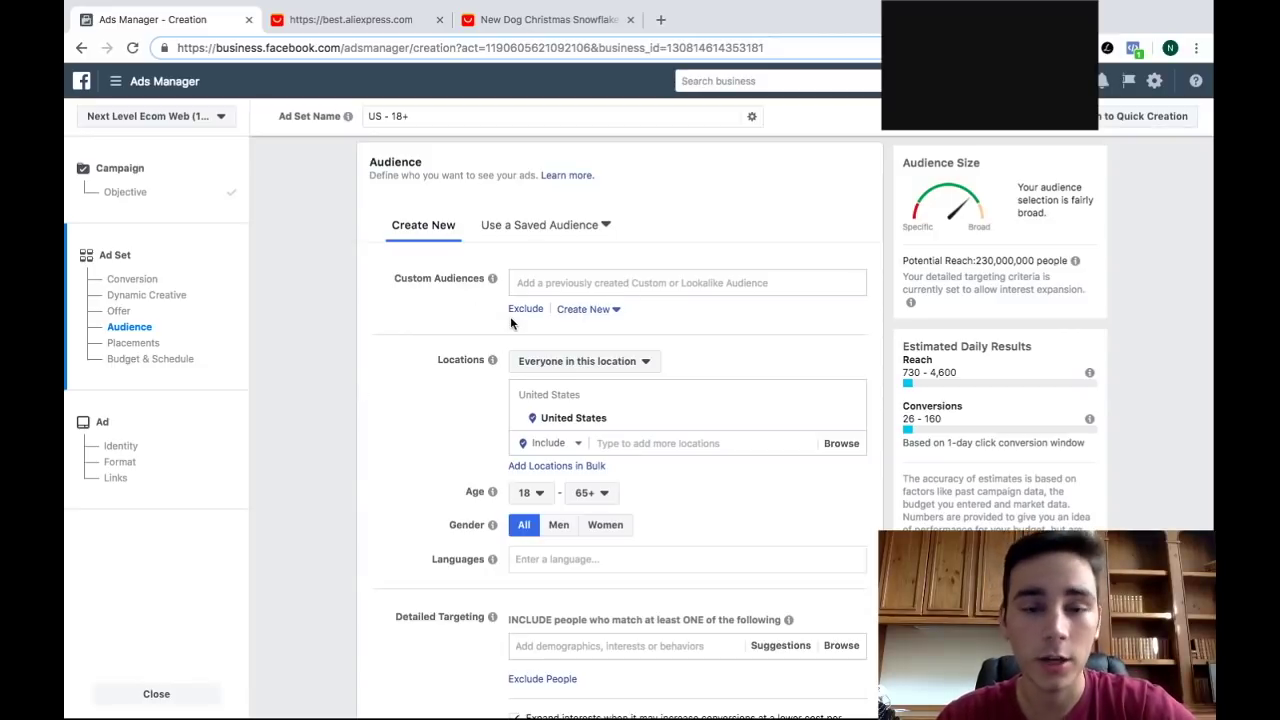
{"action": "scroll", "coordinate": [491, 331], "scroll_direction": "down", "scroll_amount": 2}
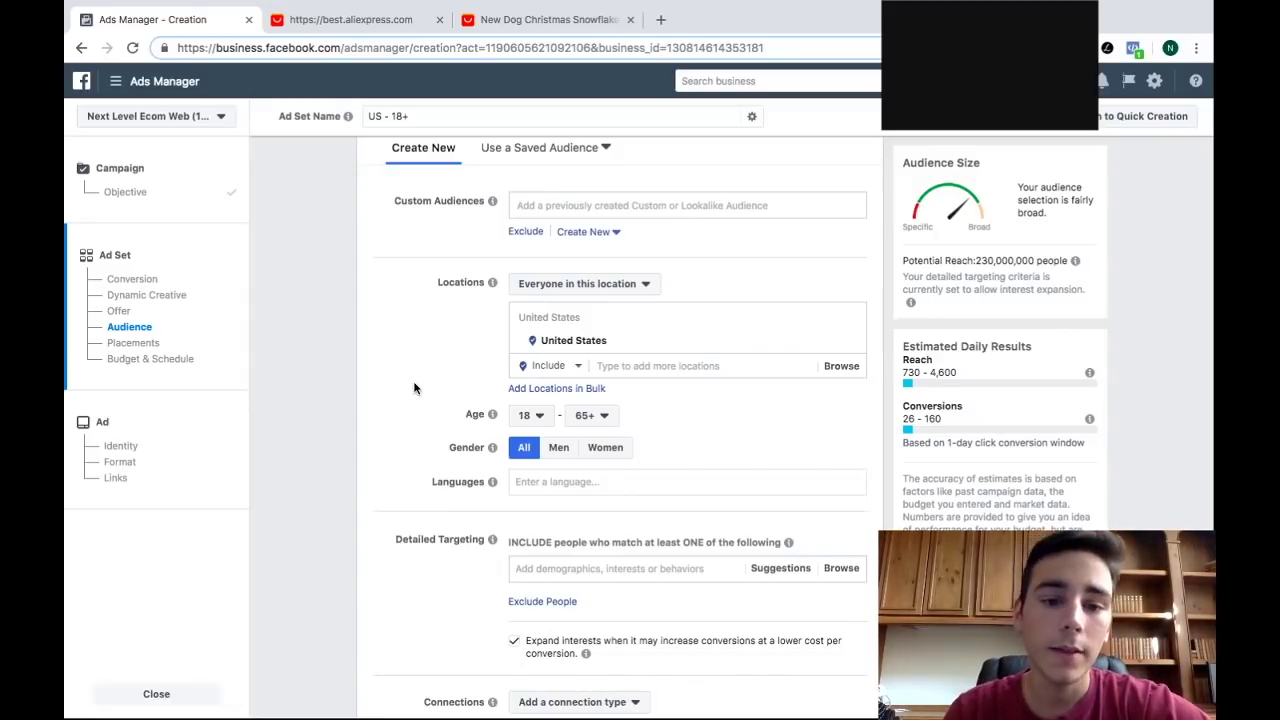
{"action": "scroll", "coordinate": [383, 513], "scroll_direction": "down", "scroll_amount": 1}
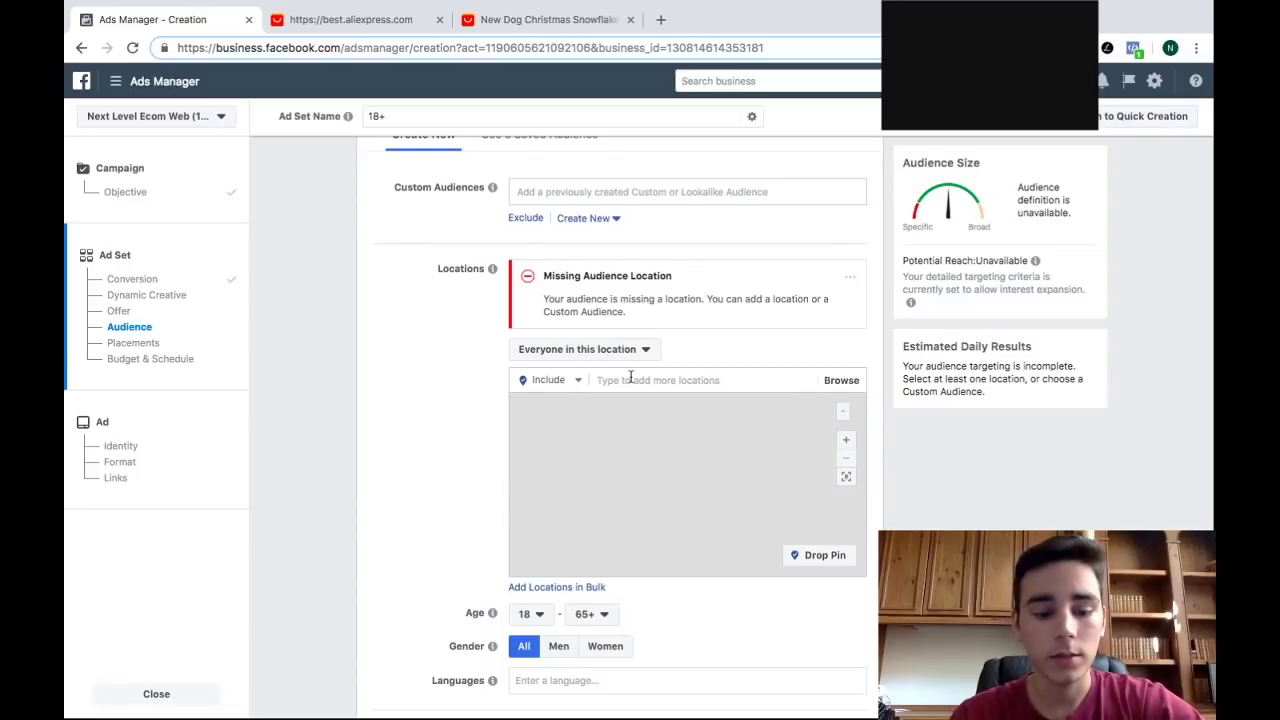
{"action": "left_click", "coordinate": [630, 378]}
{"action": "type", "text": "world"}
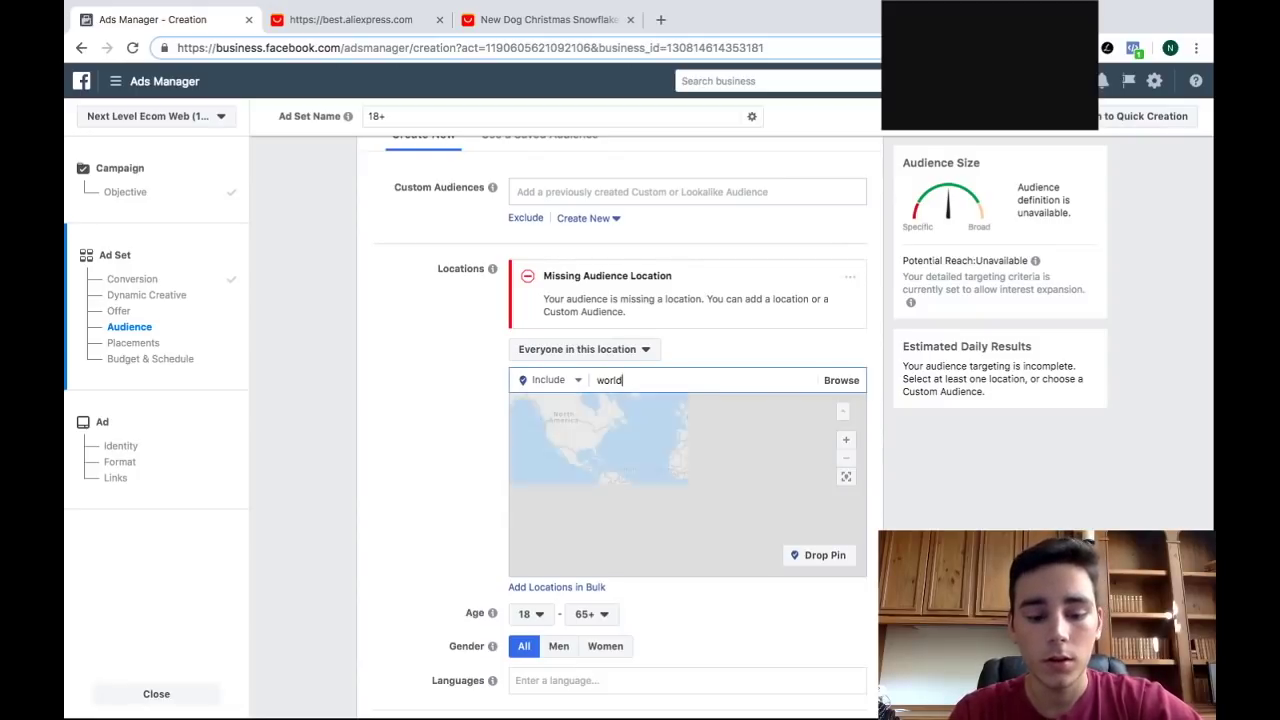
{"action": "type", "text": "wide"}
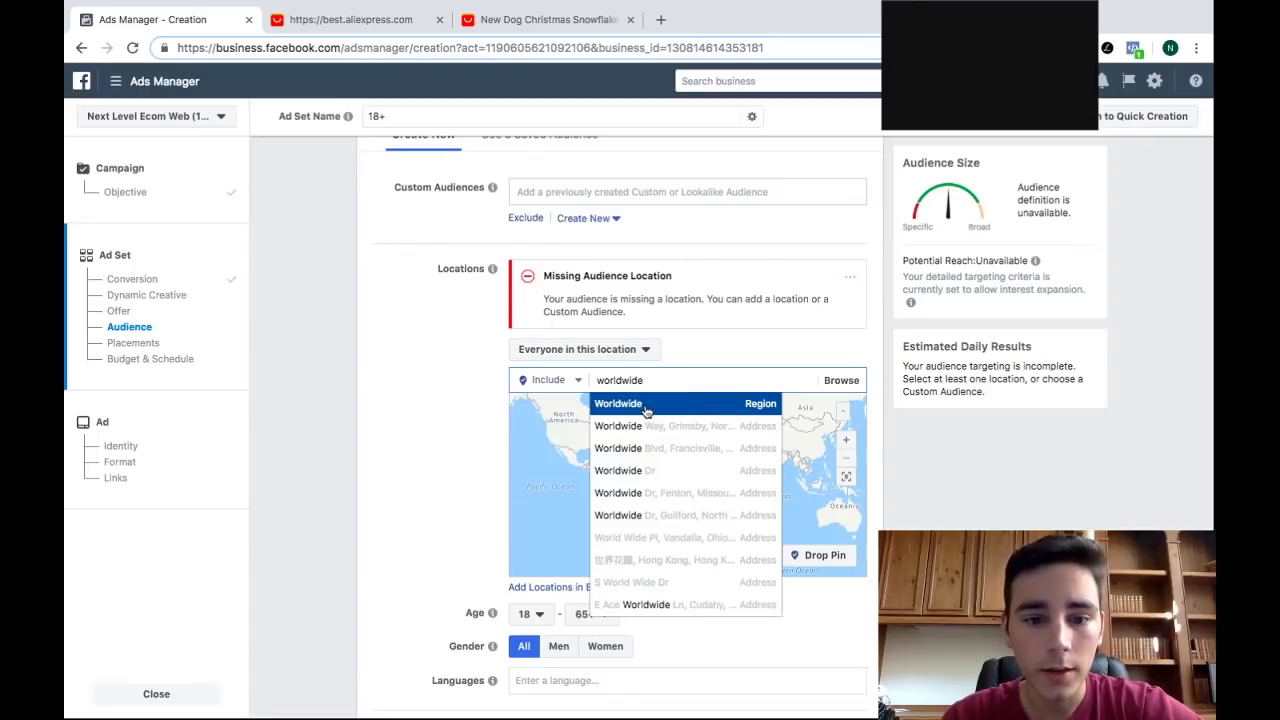
{"action": "key", "text": "Return"}
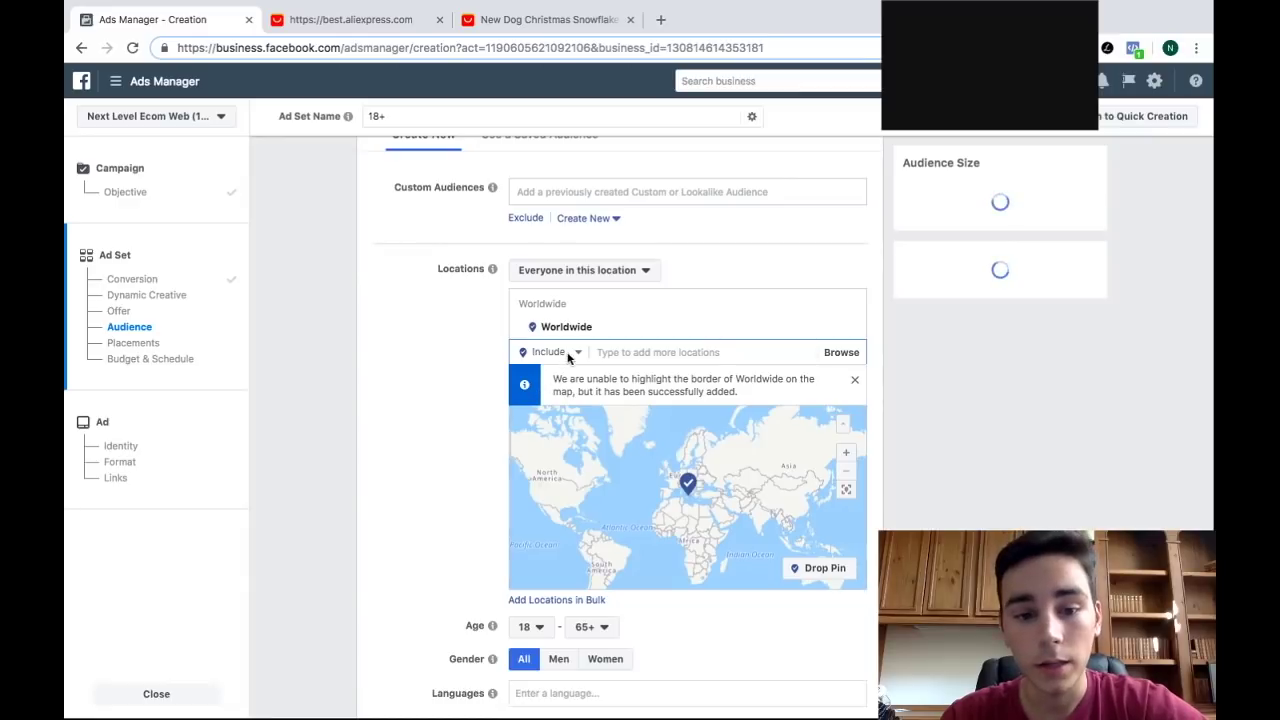
{"action": "left_click", "coordinate": [569, 355]}
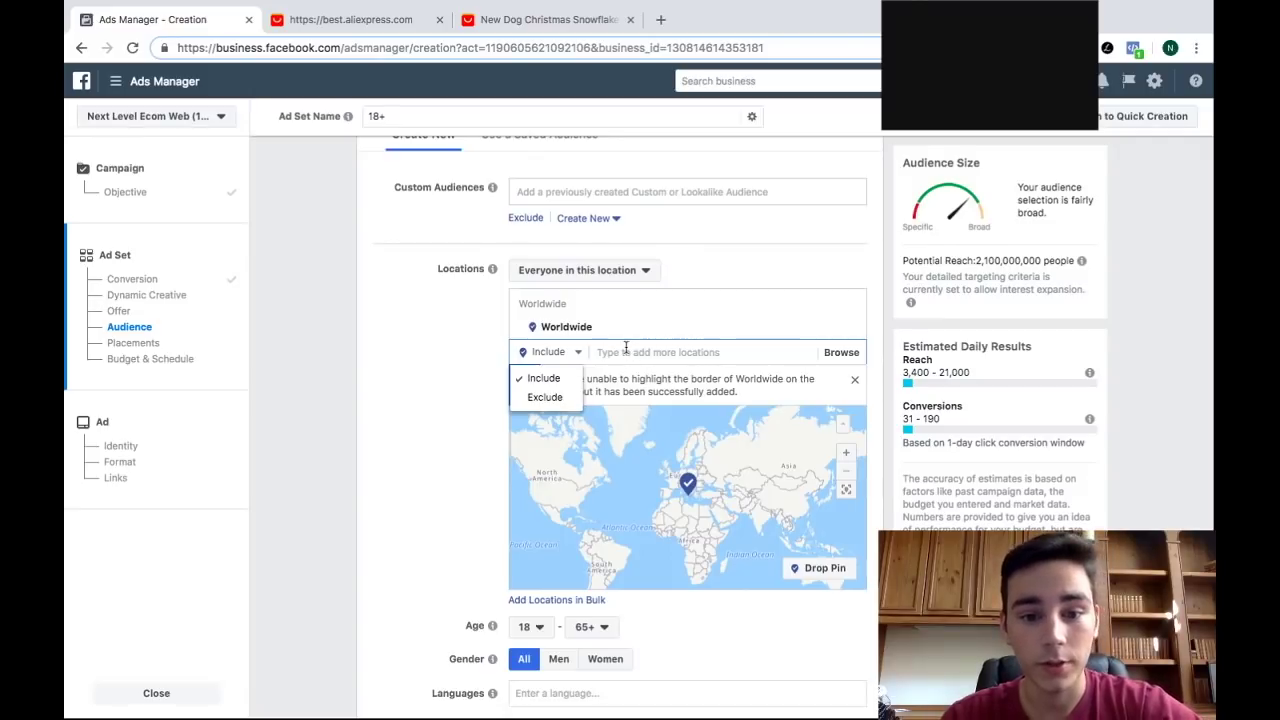
{"action": "left_click", "coordinate": [625, 347]}
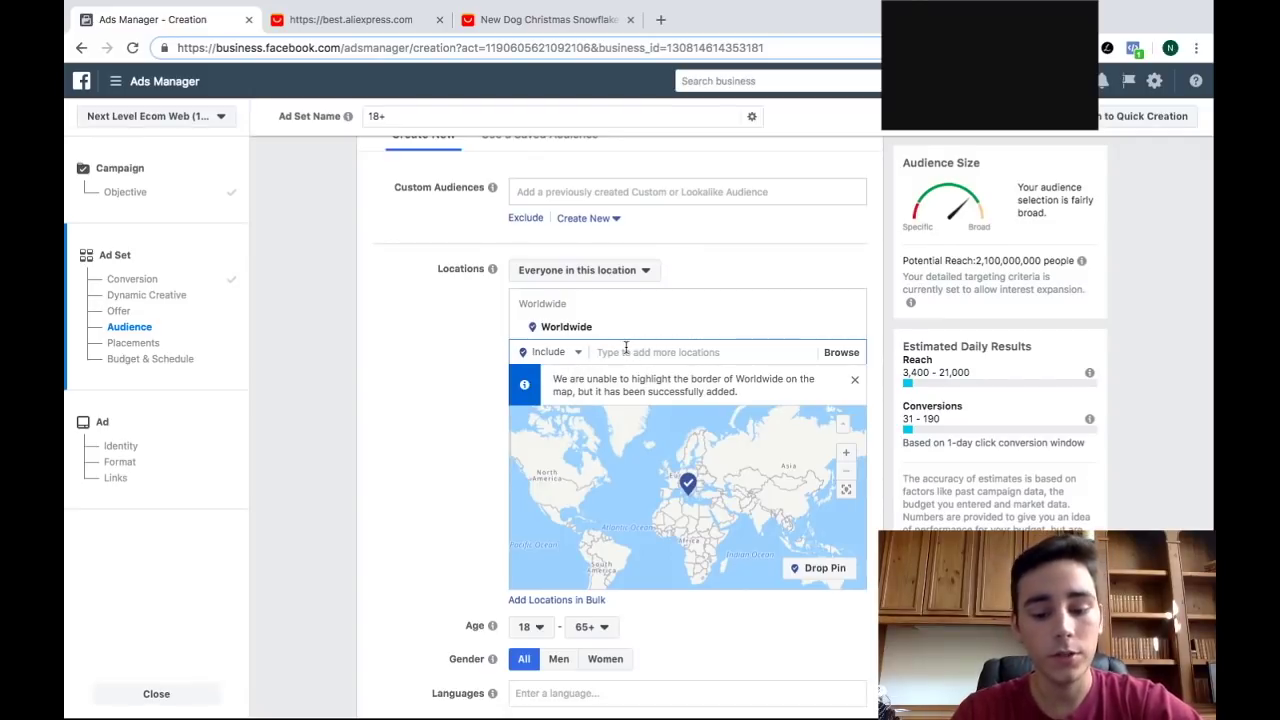
{"action": "type", "text": "india"}
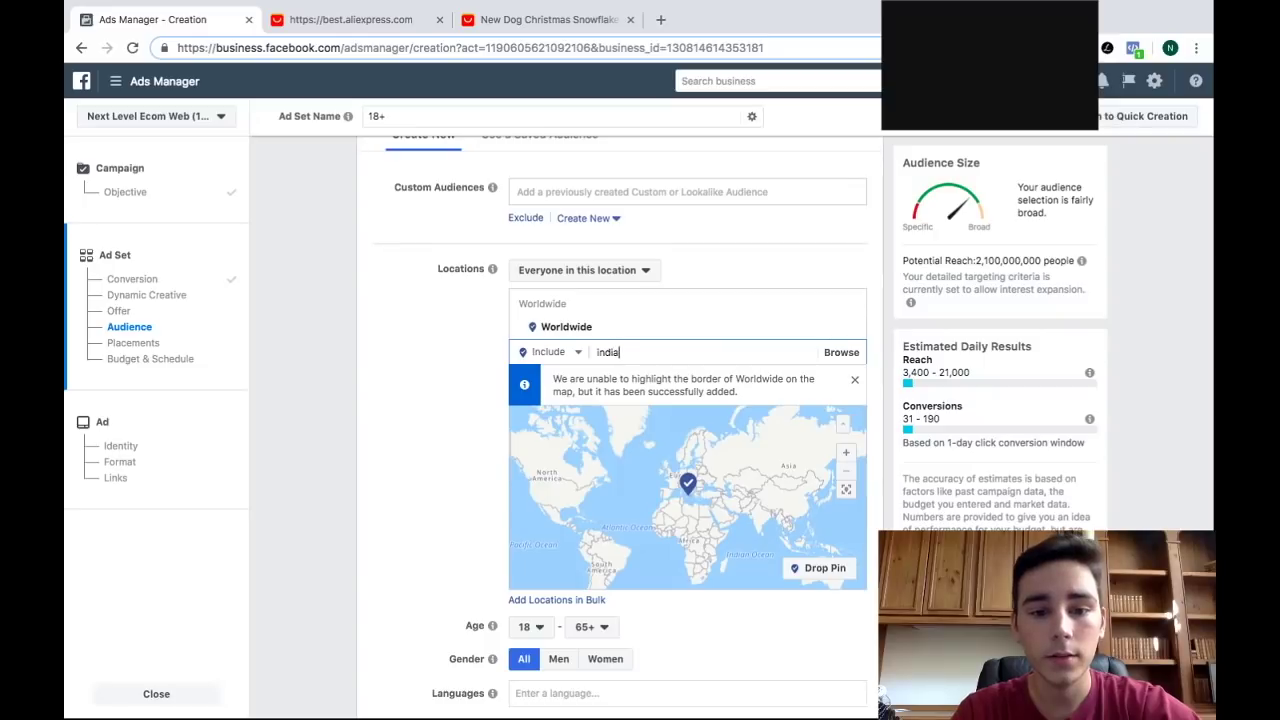
{"action": "key", "text": "BackSpace"}
{"action": "key", "text": "BackSpace"}
{"action": "key", "text": "BackSpace"}
{"action": "key", "text": "BackSpace"}
{"action": "key", "text": "BackSpace"}
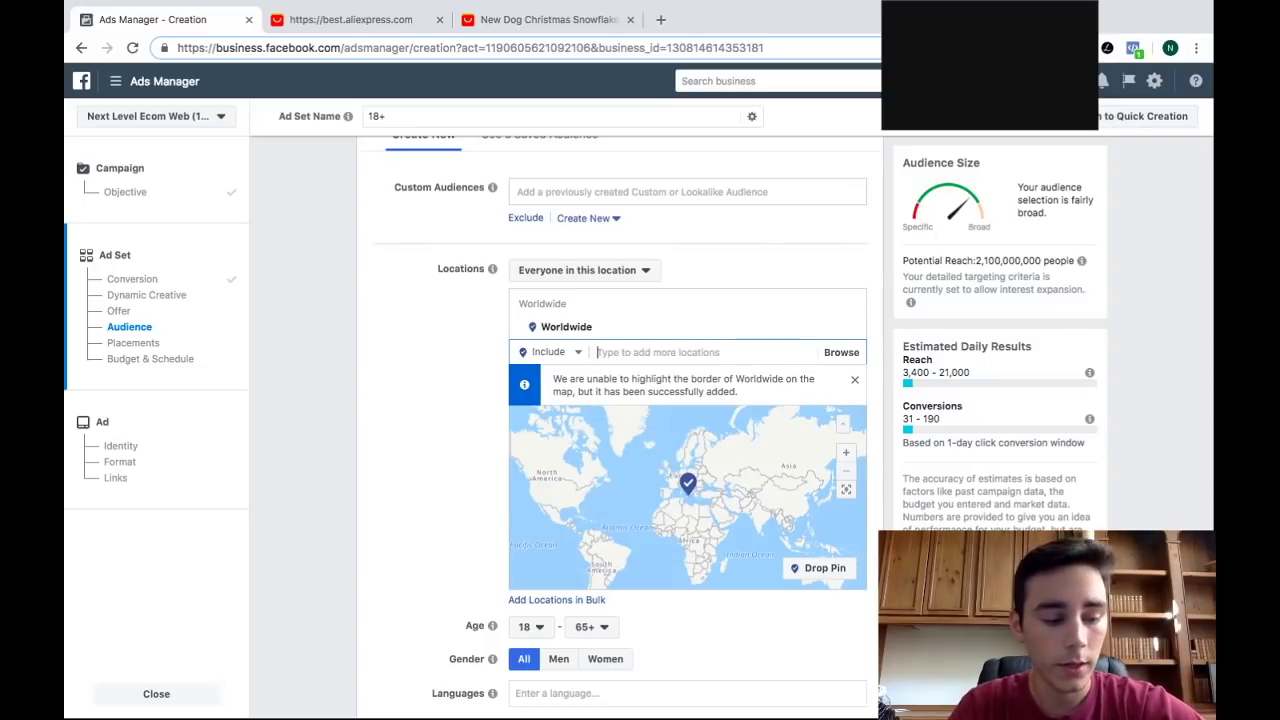
Exclude India, Africa, Bangladesh, Sri Lanka, China and the Philippines from the ad set's worldwide audience locations
{"action": "left_click", "coordinate": [575, 353]}
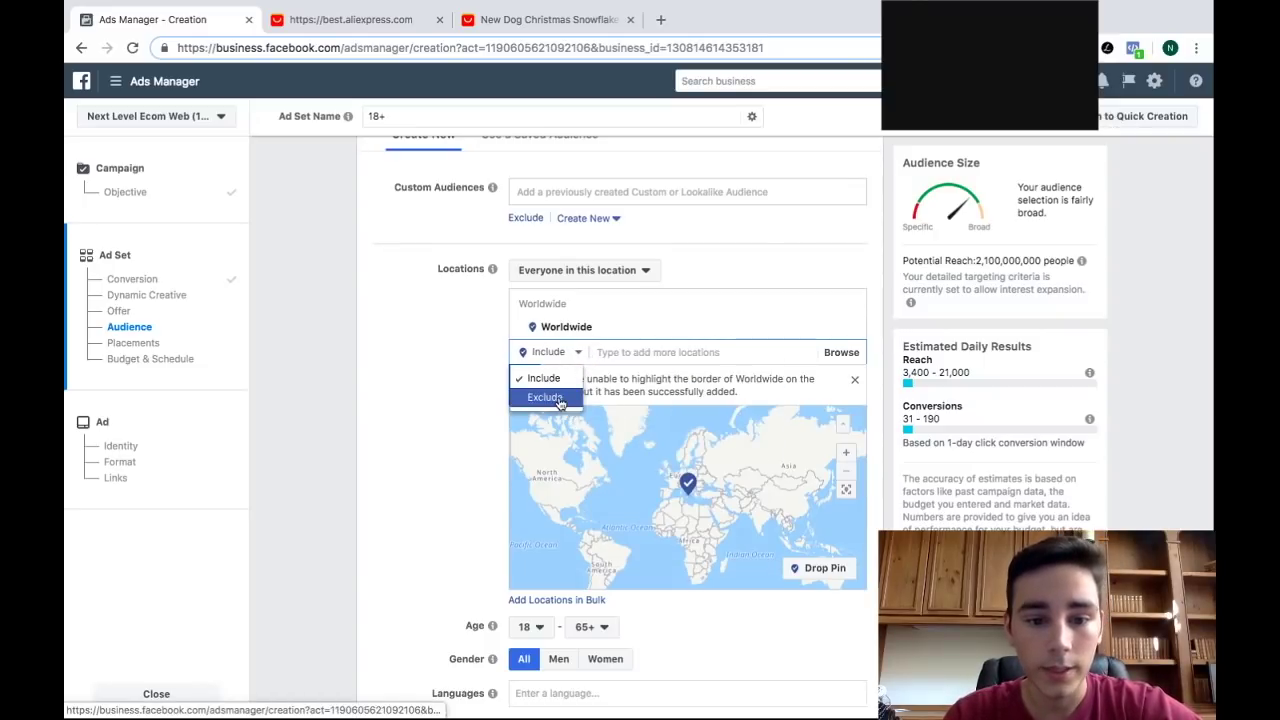
{"action": "left_click", "coordinate": [559, 398]}
{"action": "type", "text": "india"}
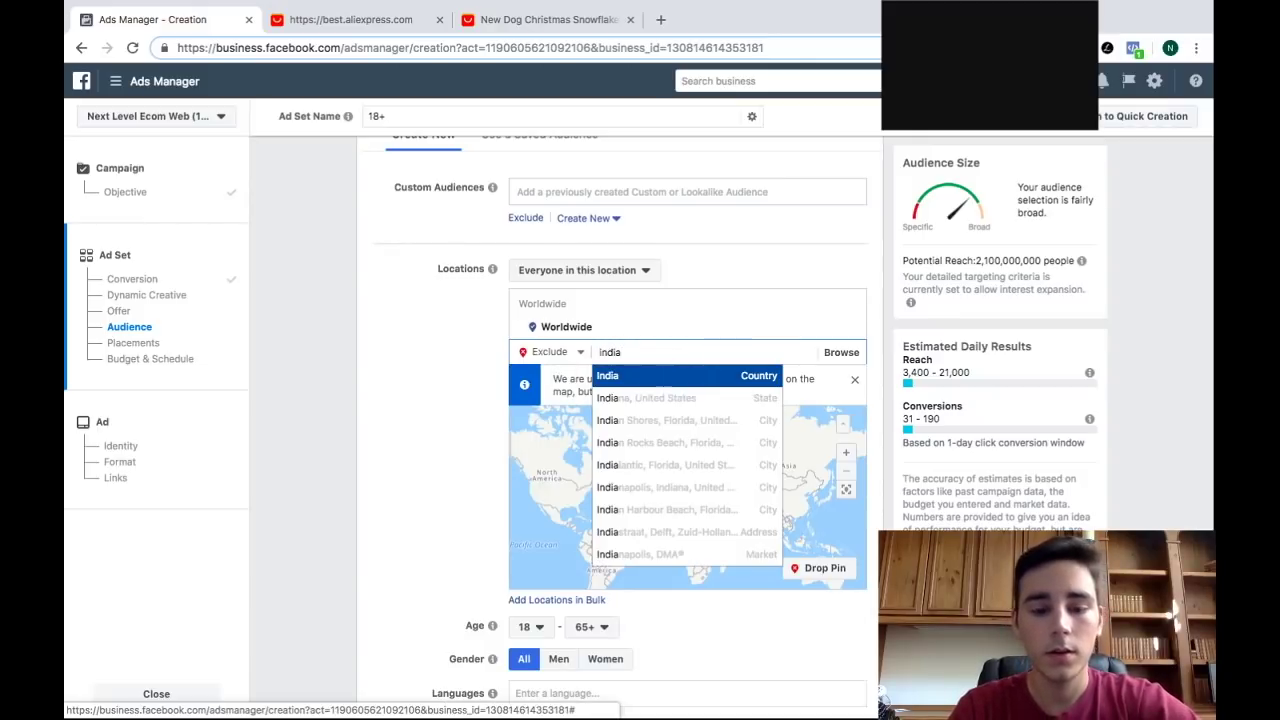
{"action": "key", "text": "Return"}
{"action": "type", "text": "africa"}
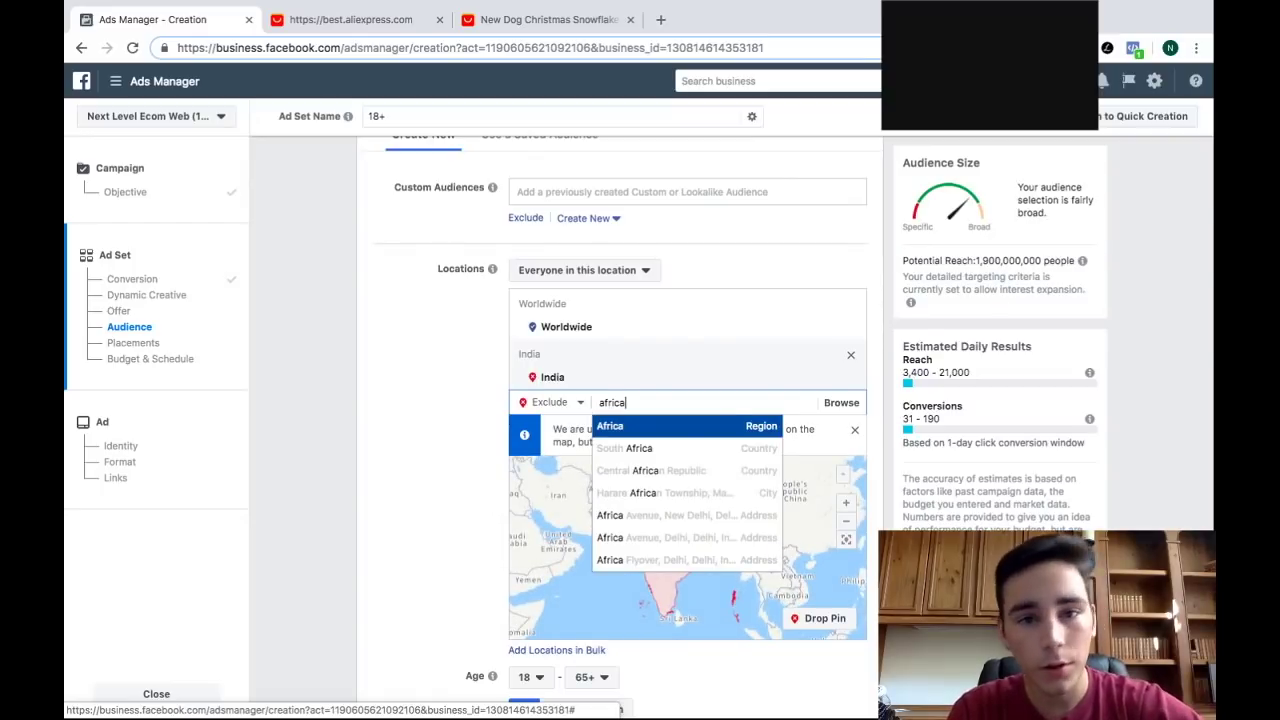
{"action": "key", "text": "Return"}
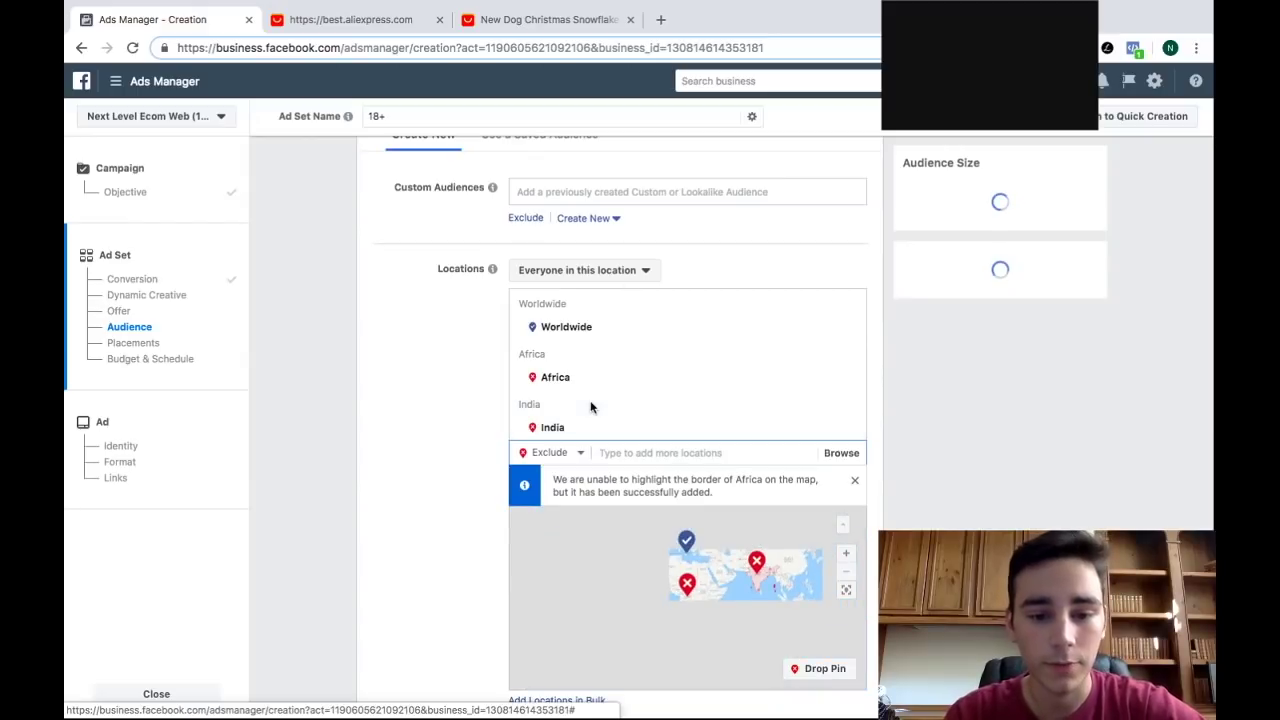
{"action": "scroll", "coordinate": [592, 408], "scroll_direction": "down", "scroll_amount": 3}
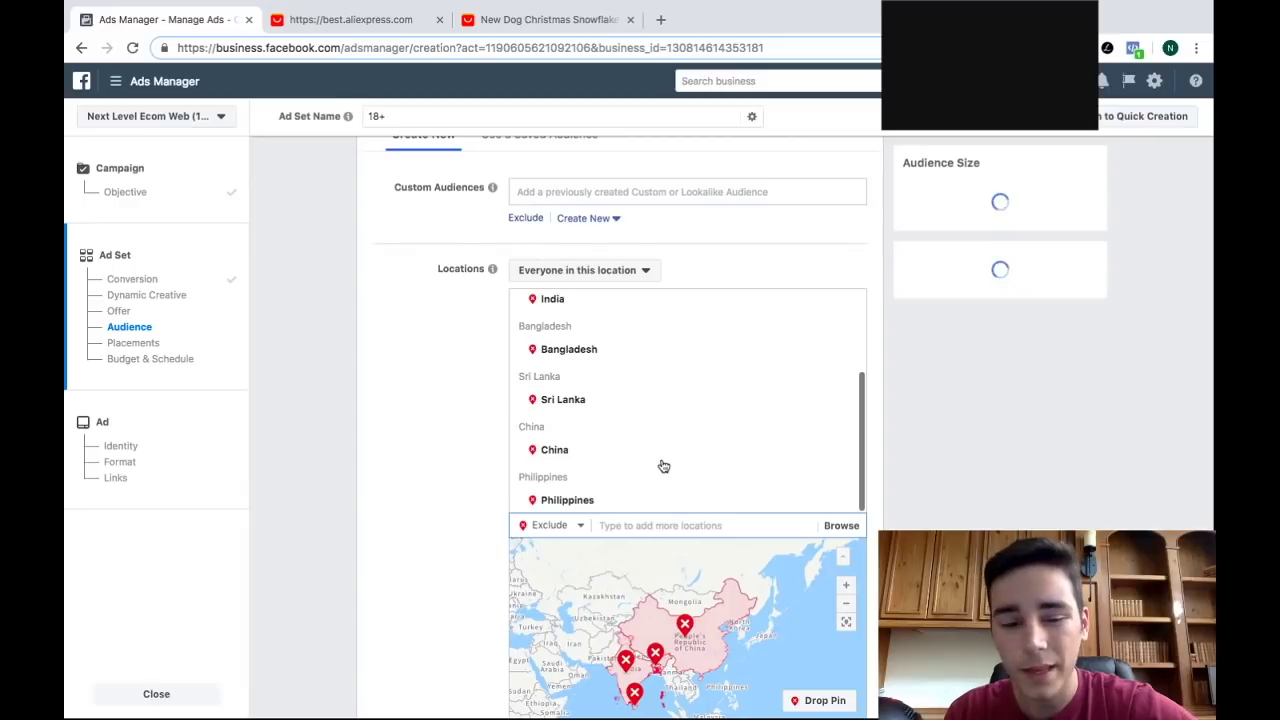
{"action": "scroll", "coordinate": [661, 464], "scroll_direction": "up", "scroll_amount": 2}
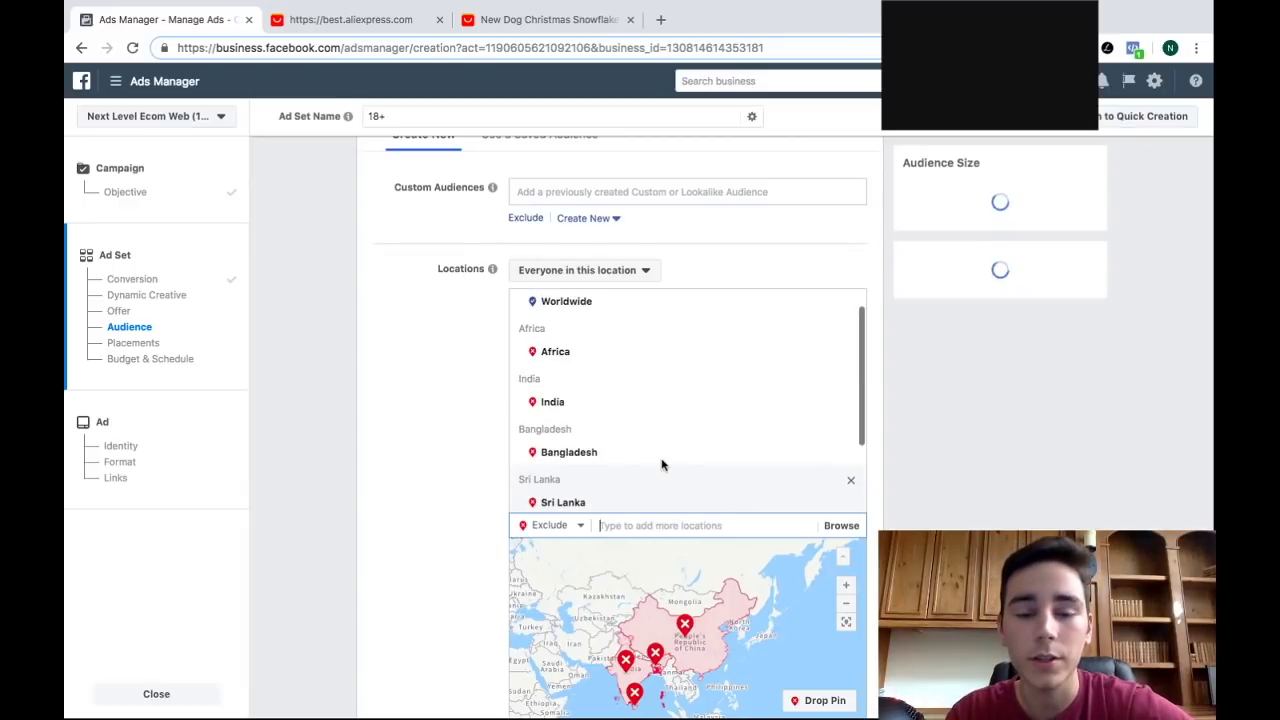
{"action": "scroll", "coordinate": [662, 465], "scroll_direction": "up", "scroll_amount": 1}
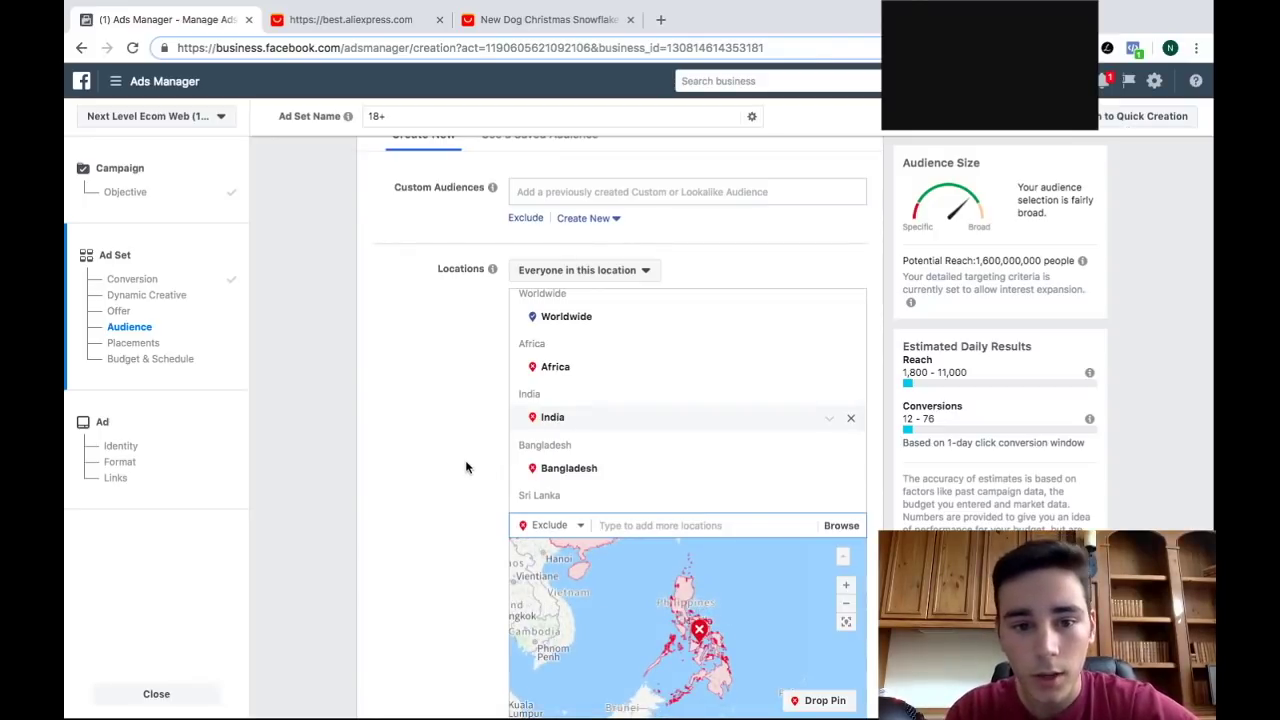
Set the audience's minimum age to 24
{"action": "scroll", "coordinate": [466, 466], "scroll_direction": "down", "scroll_amount": 2}
{"action": "scroll", "coordinate": [466, 466], "scroll_direction": "down", "scroll_amount": 4}
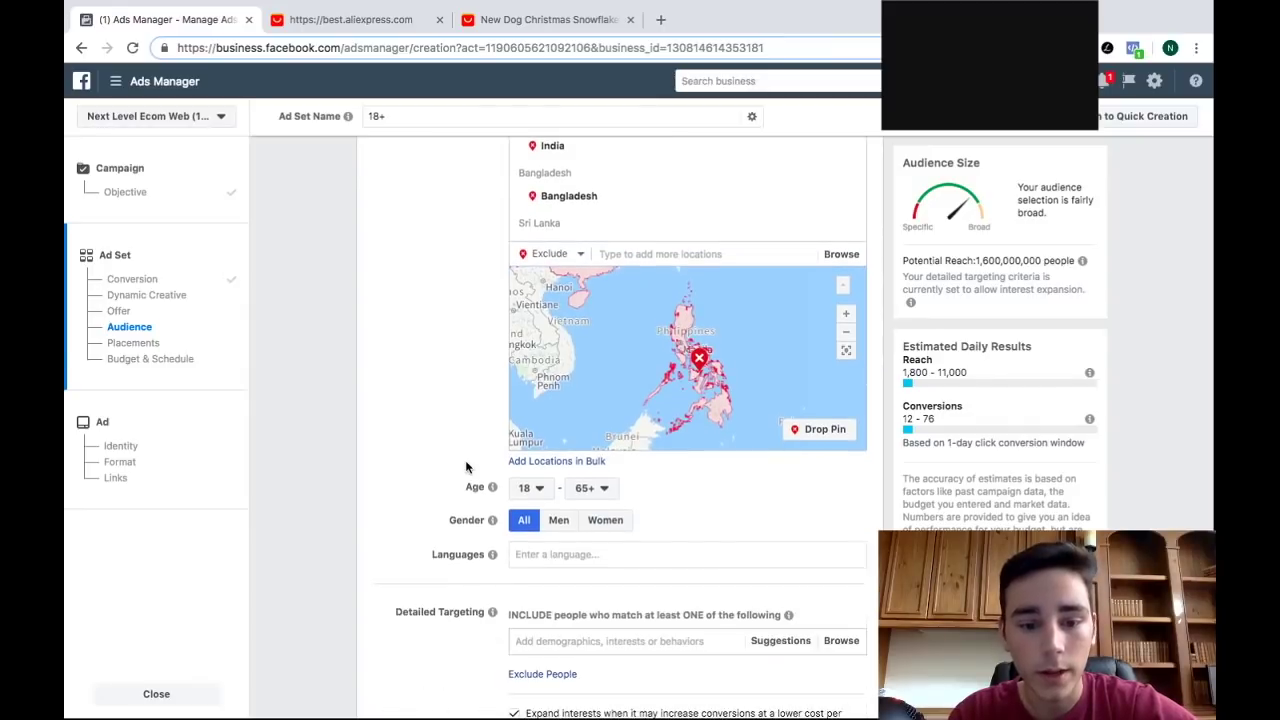
{"action": "left_click", "coordinate": [528, 432]}
{"action": "scroll", "coordinate": [537, 543], "scroll_direction": "down", "scroll_amount": 5}
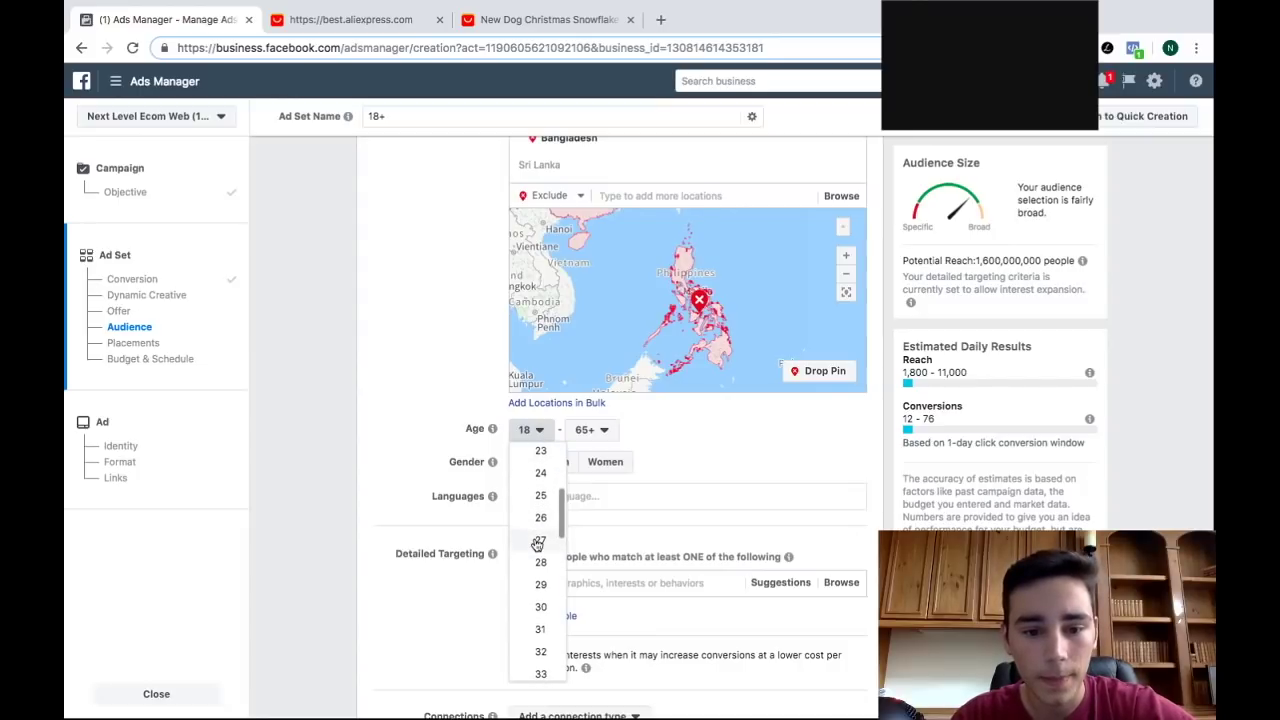
{"action": "scroll", "coordinate": [537, 580], "scroll_direction": "up", "scroll_amount": 1}
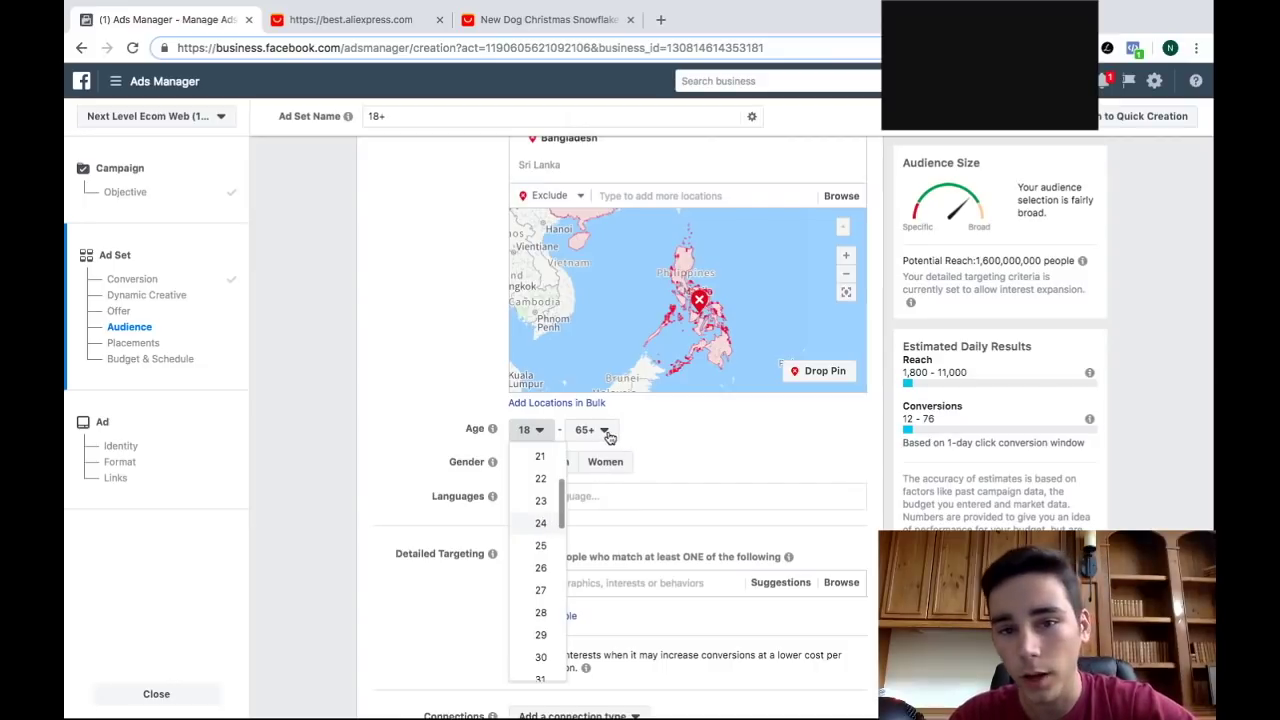
{"action": "left_click", "coordinate": [545, 468]}
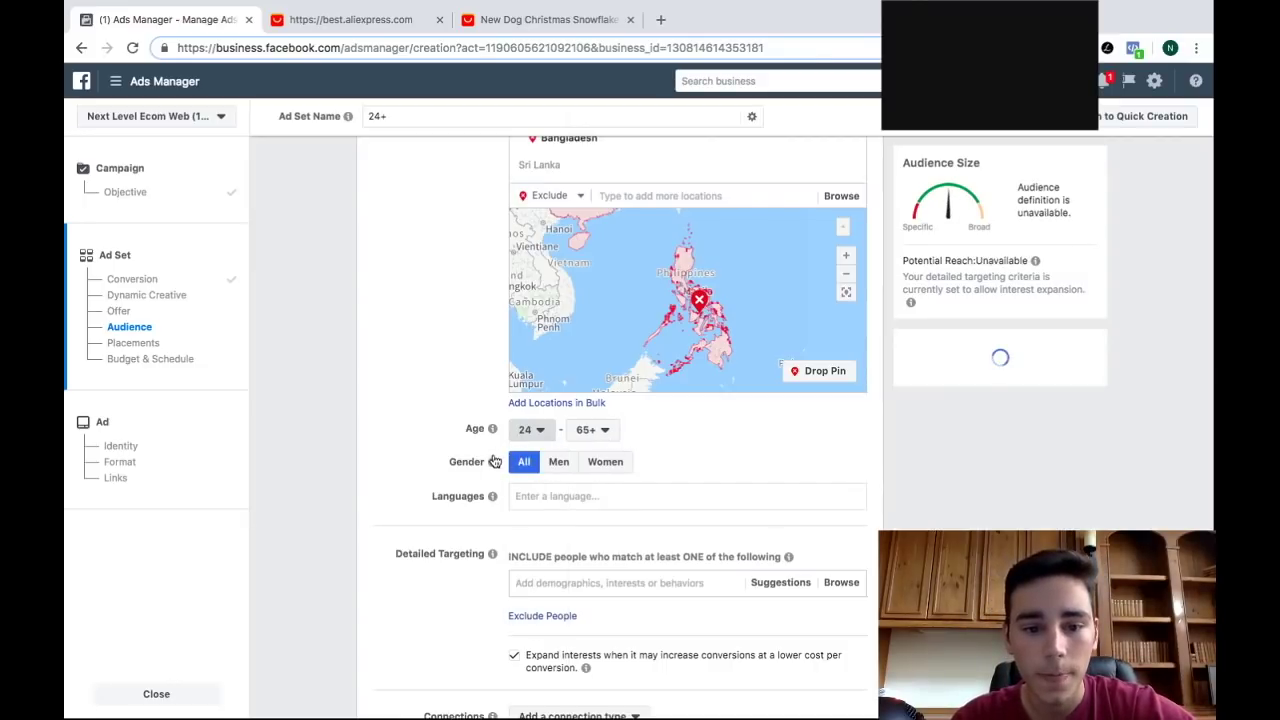
Add English (All) as the audience's language
{"action": "left_click", "coordinate": [540, 496]}
{"action": "type", "text": "e"}
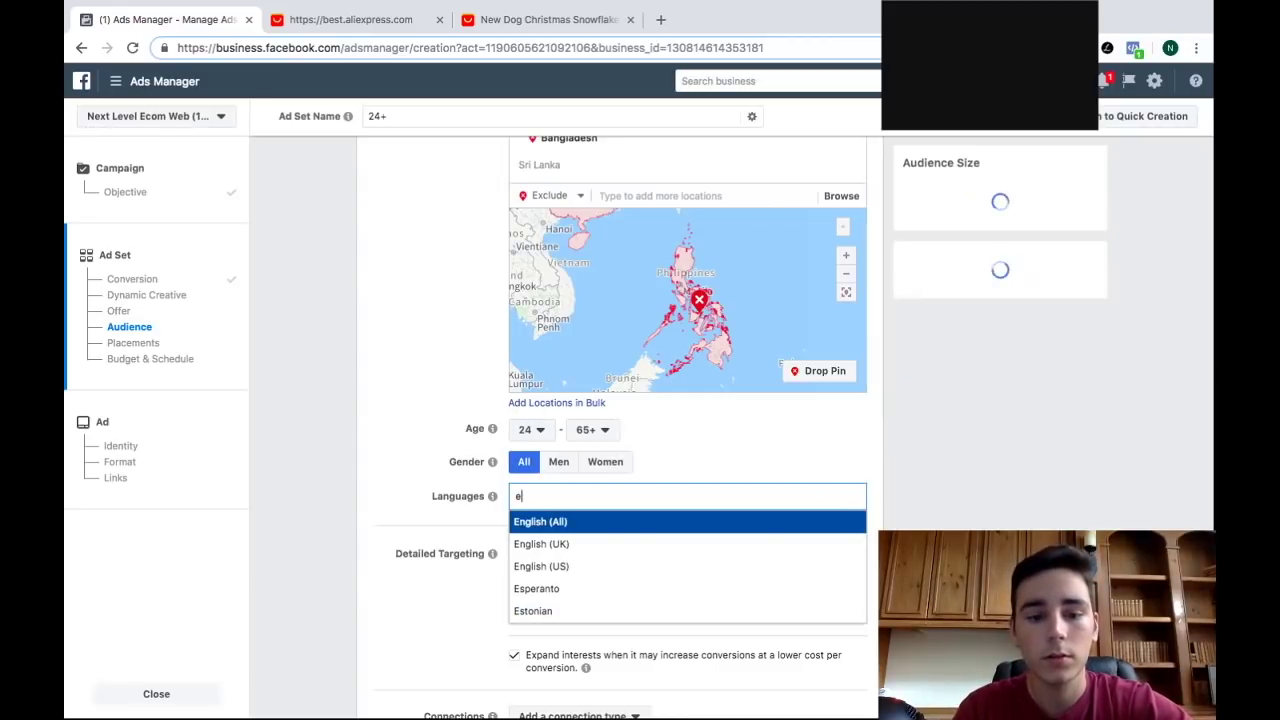
{"action": "type", "text": "ng"}
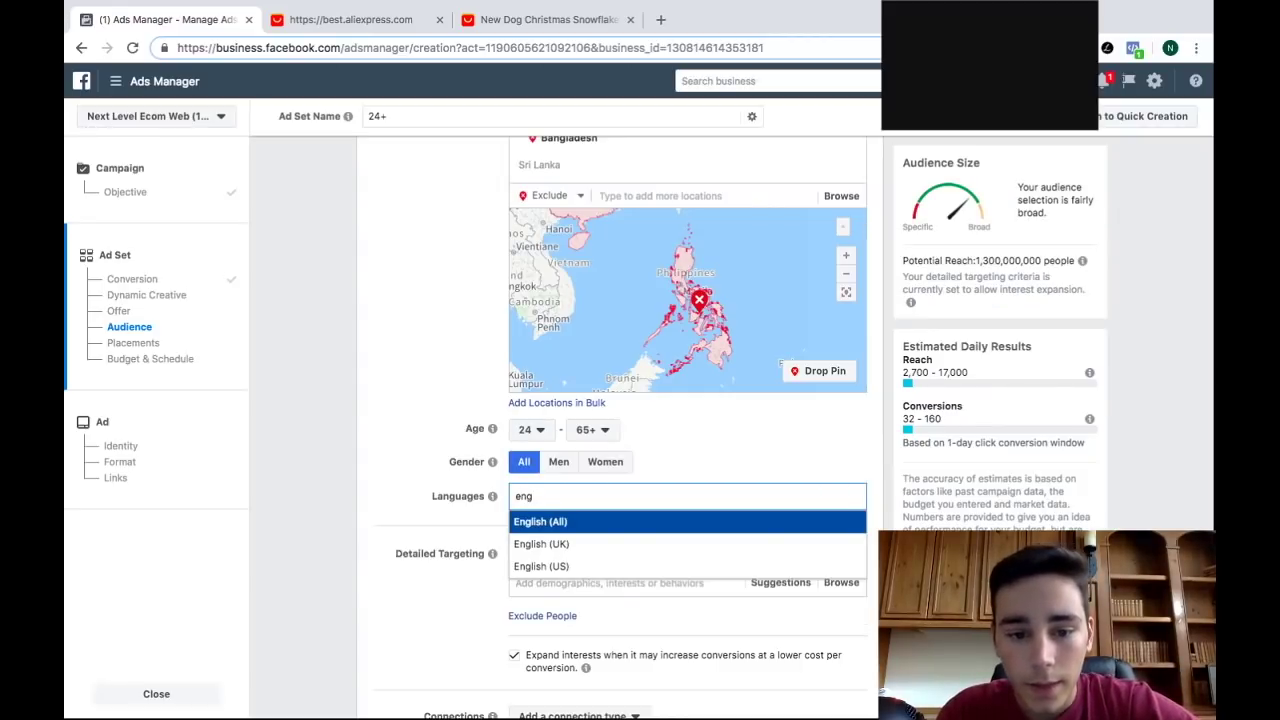
{"action": "key", "text": "Return"}
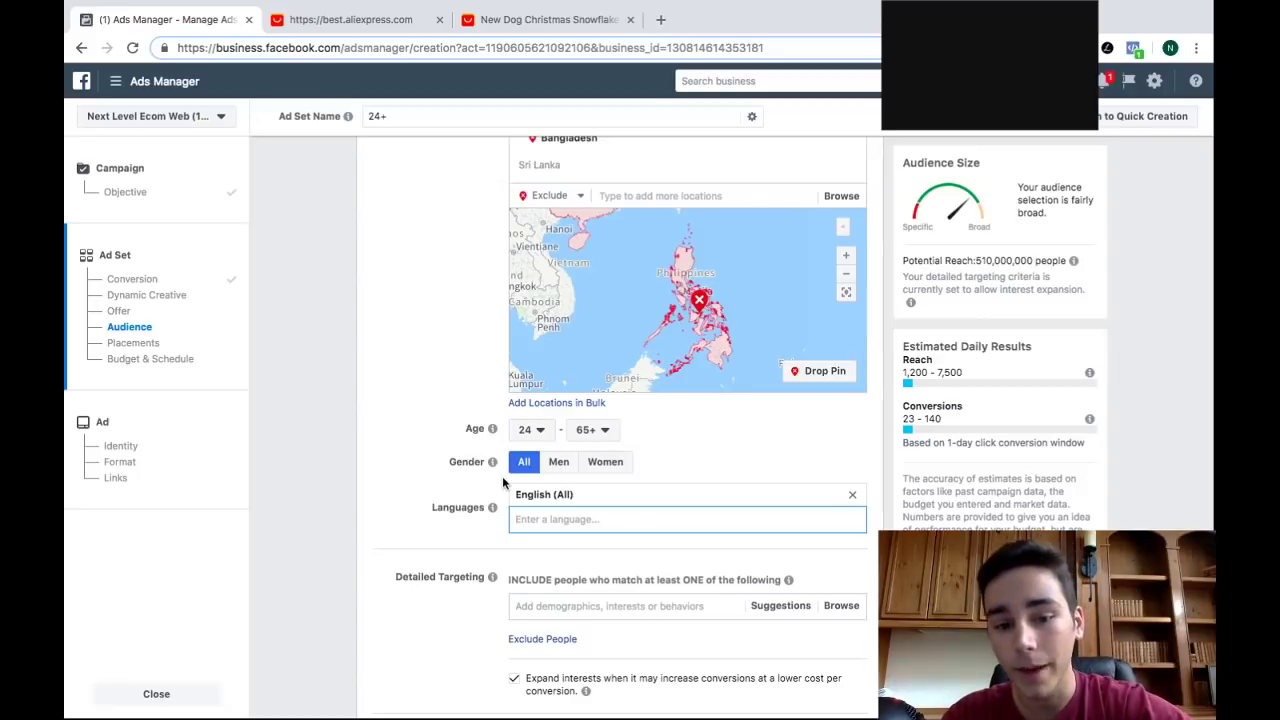
{"action": "left_click", "coordinate": [364, 474]}
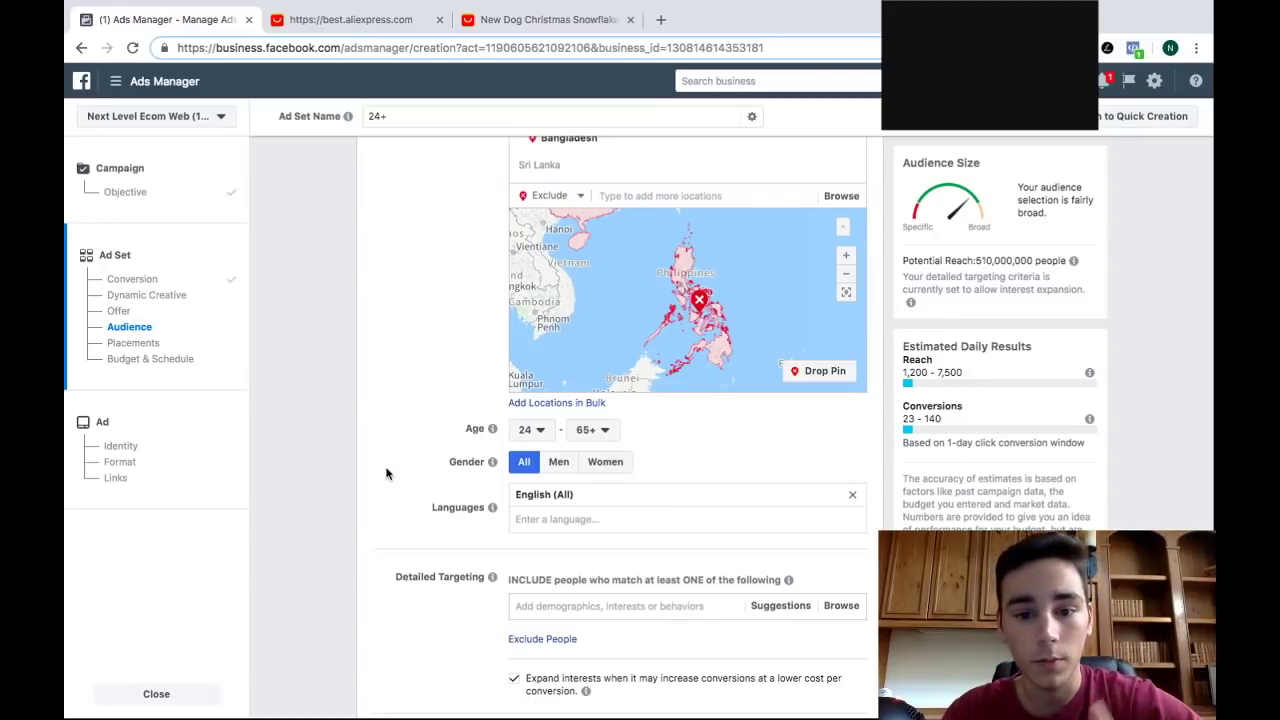
Add the Cooking interest to the audience's detailed targeting
{"action": "scroll", "coordinate": [388, 474], "scroll_direction": "down", "scroll_amount": 2}
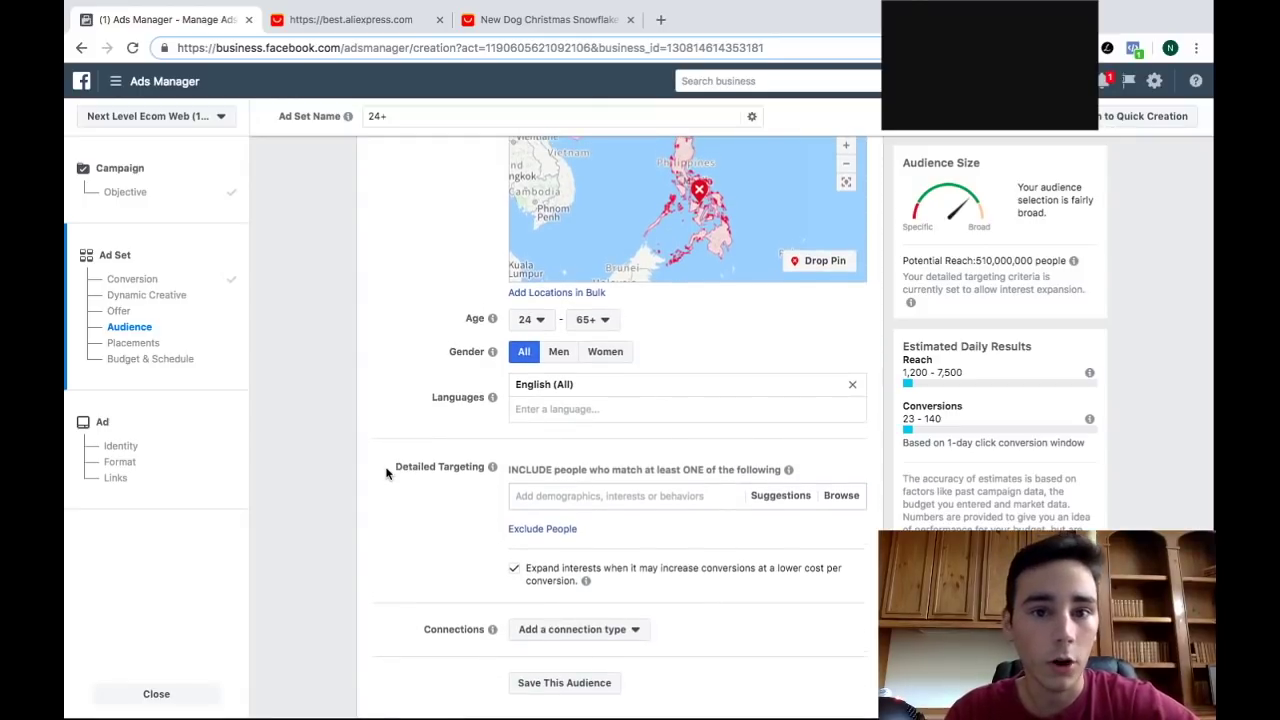
{"action": "scroll", "coordinate": [388, 474], "scroll_direction": "down", "scroll_amount": 1}
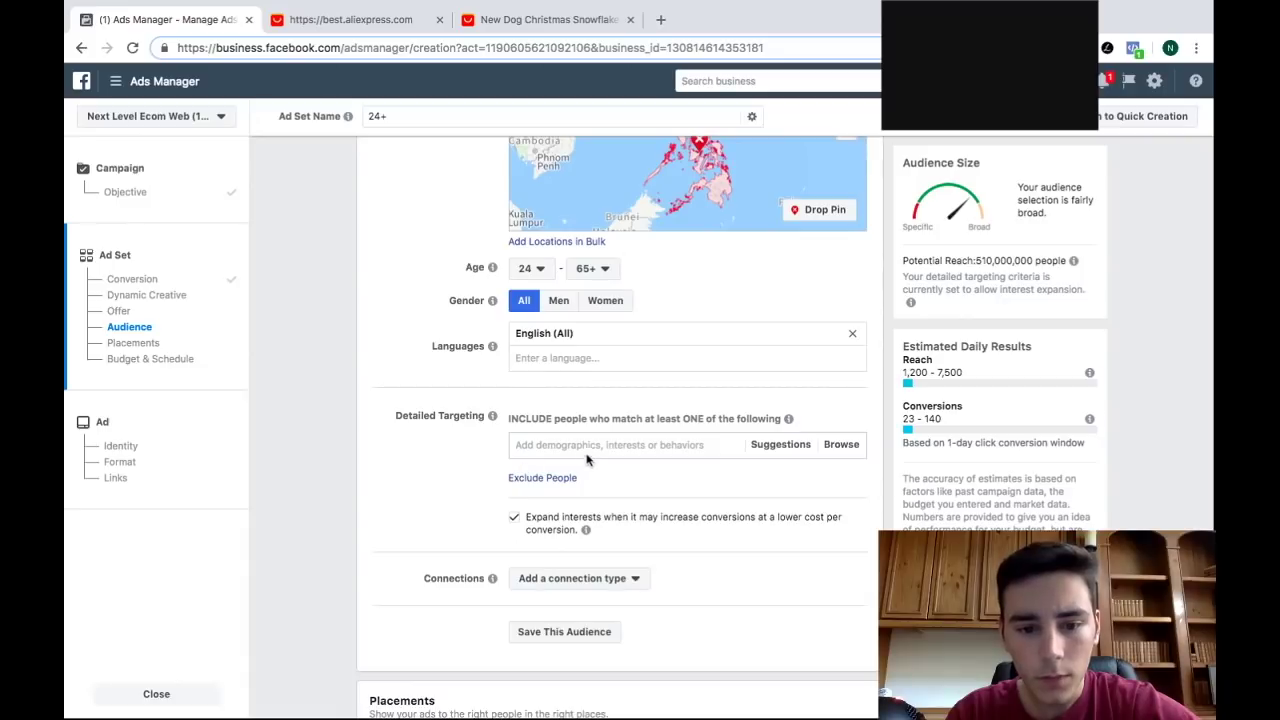
{"action": "left_click", "coordinate": [567, 443]}
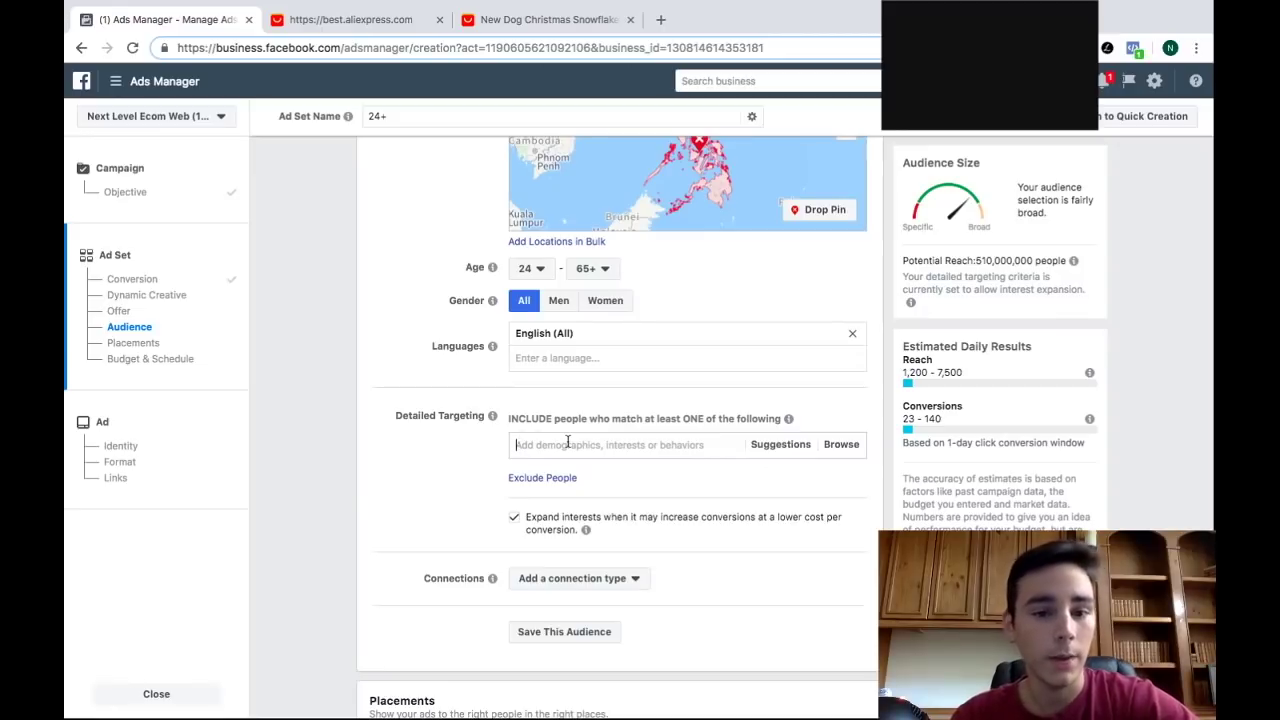
{"action": "scroll", "coordinate": [457, 371], "scroll_direction": "up", "scroll_amount": 2}
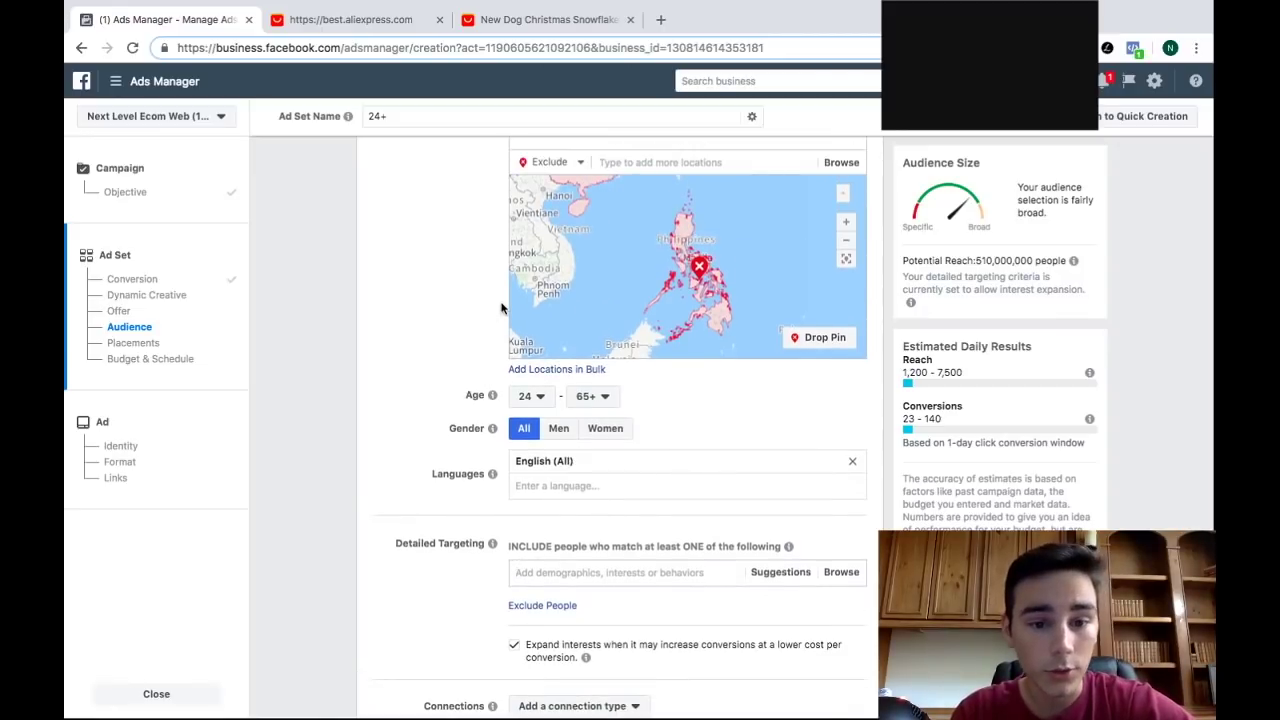
{"action": "scroll", "coordinate": [500, 306], "scroll_direction": "down", "scroll_amount": 2}
{"action": "scroll", "coordinate": [502, 308], "scroll_direction": "down", "scroll_amount": 1}
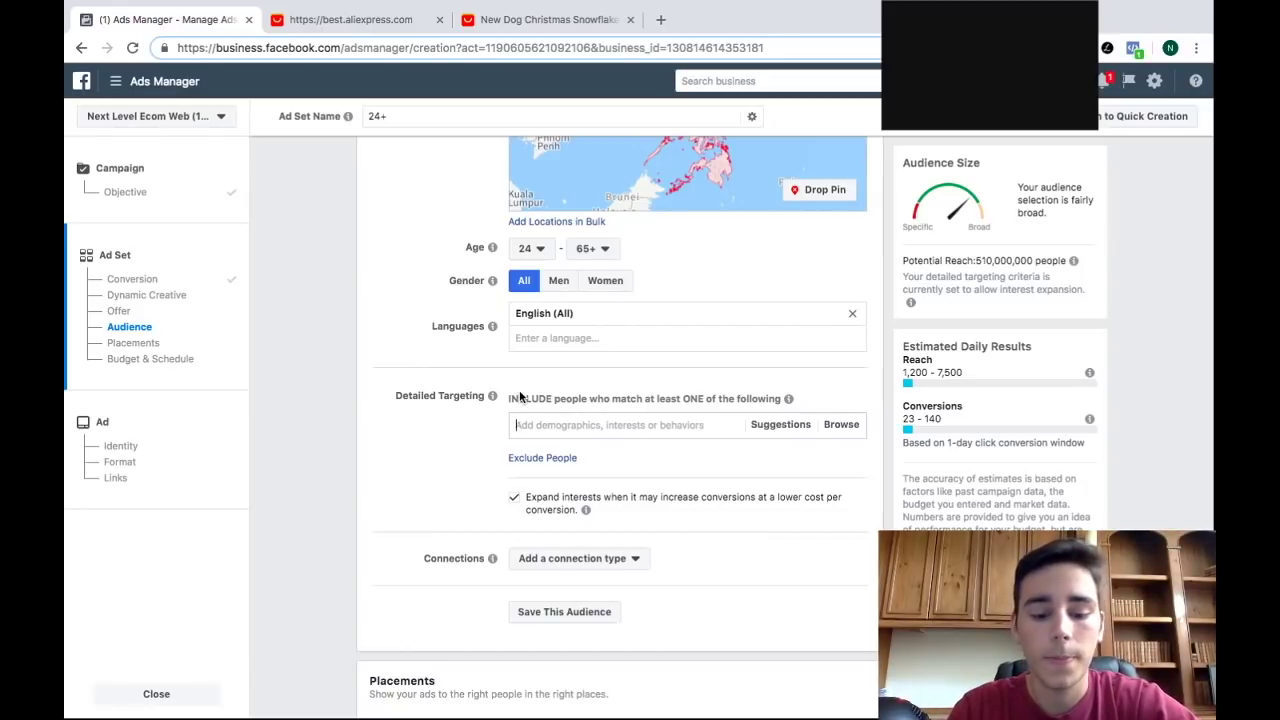
{"action": "type", "text": "cooki"}
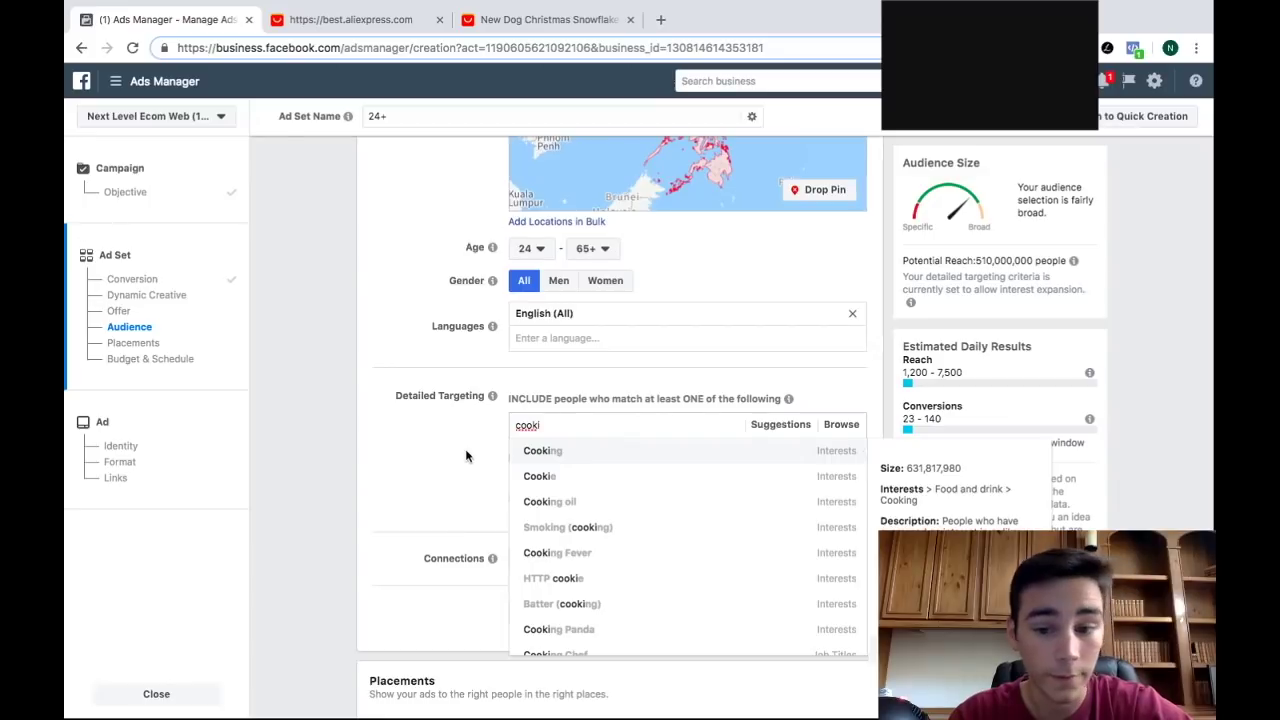
{"action": "left_click", "coordinate": [552, 455]}
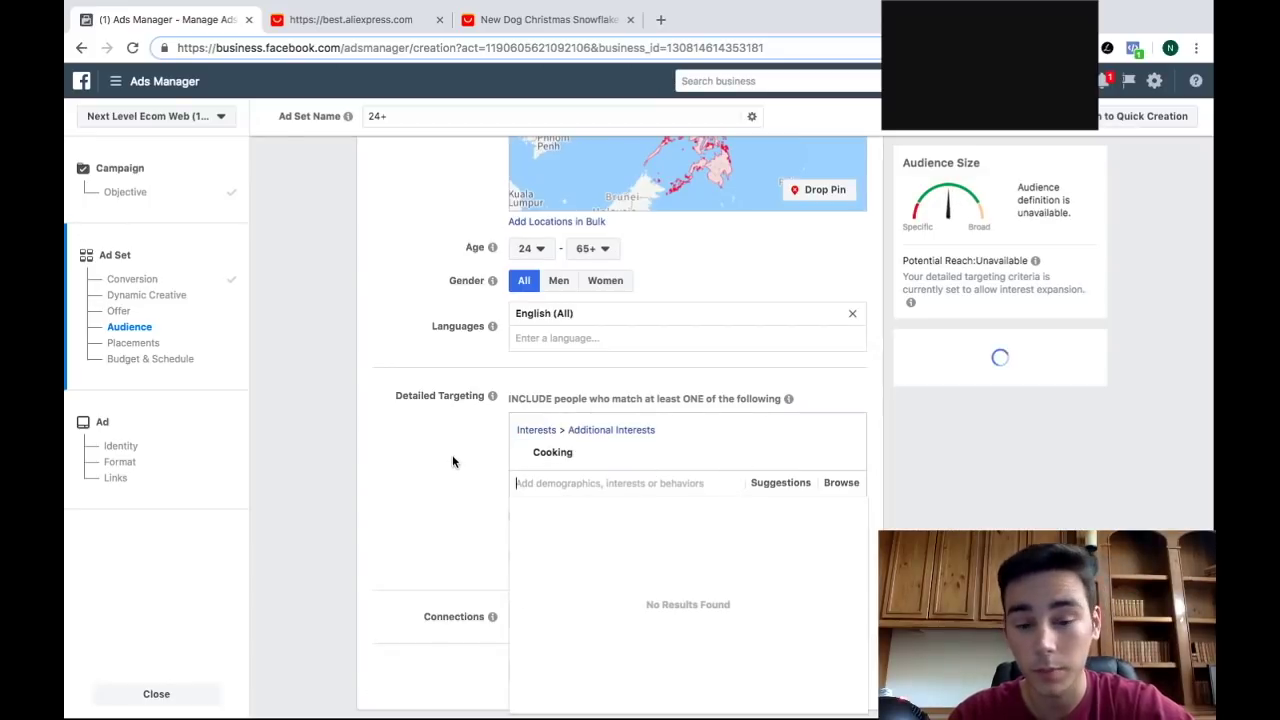
{"action": "left_click", "coordinate": [501, 530]}
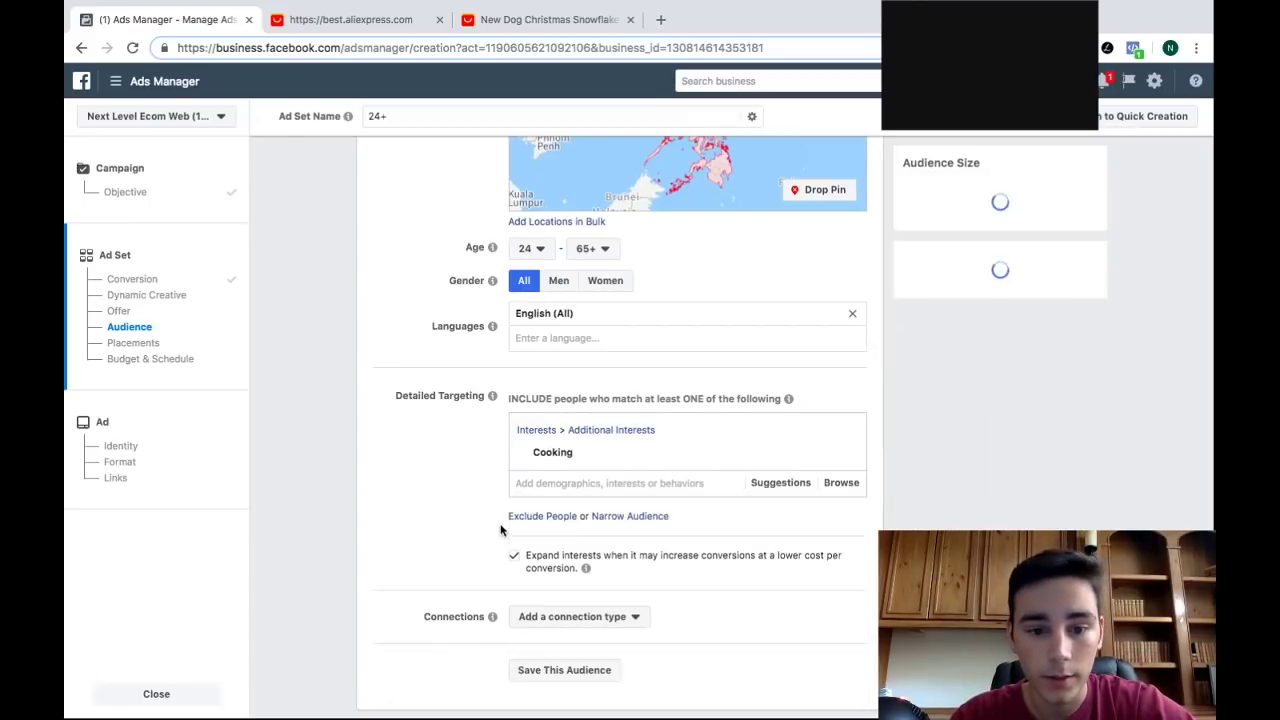
Narrow the audience so that people must also match the Engagement interest
{"action": "left_click", "coordinate": [630, 517]}
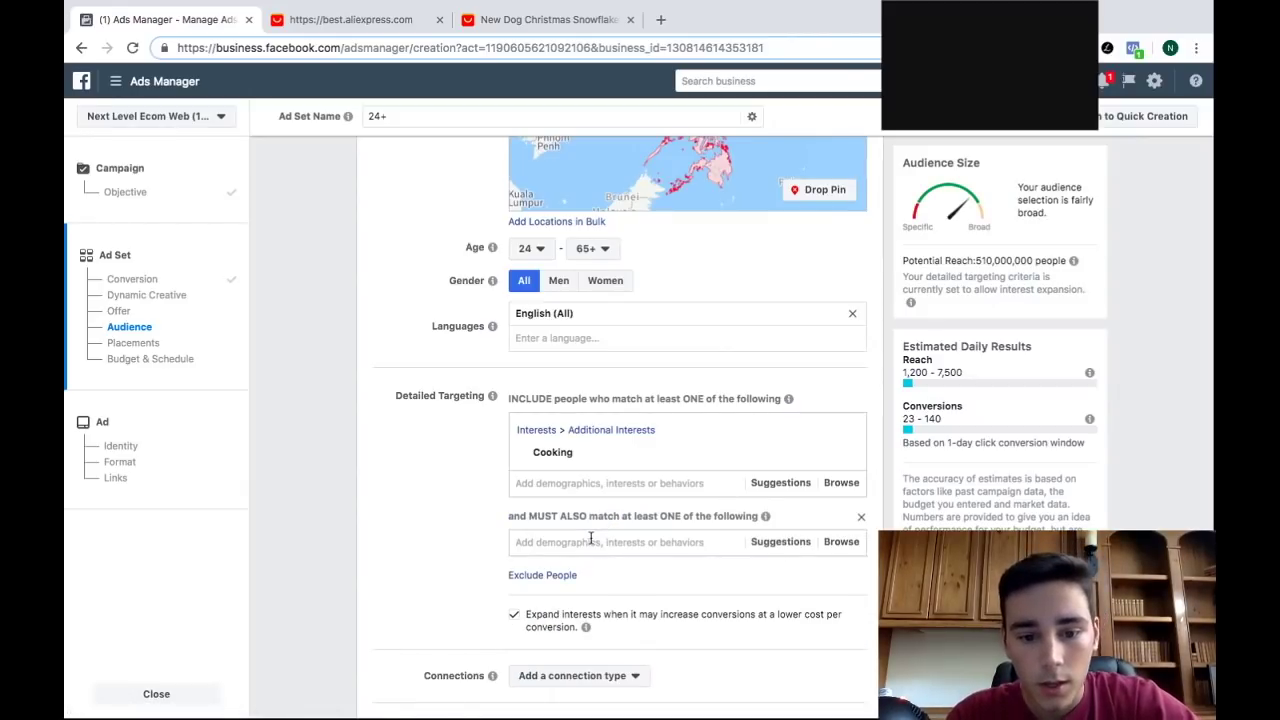
{"action": "left_click", "coordinate": [591, 540]}
{"action": "type", "text": "enga"}
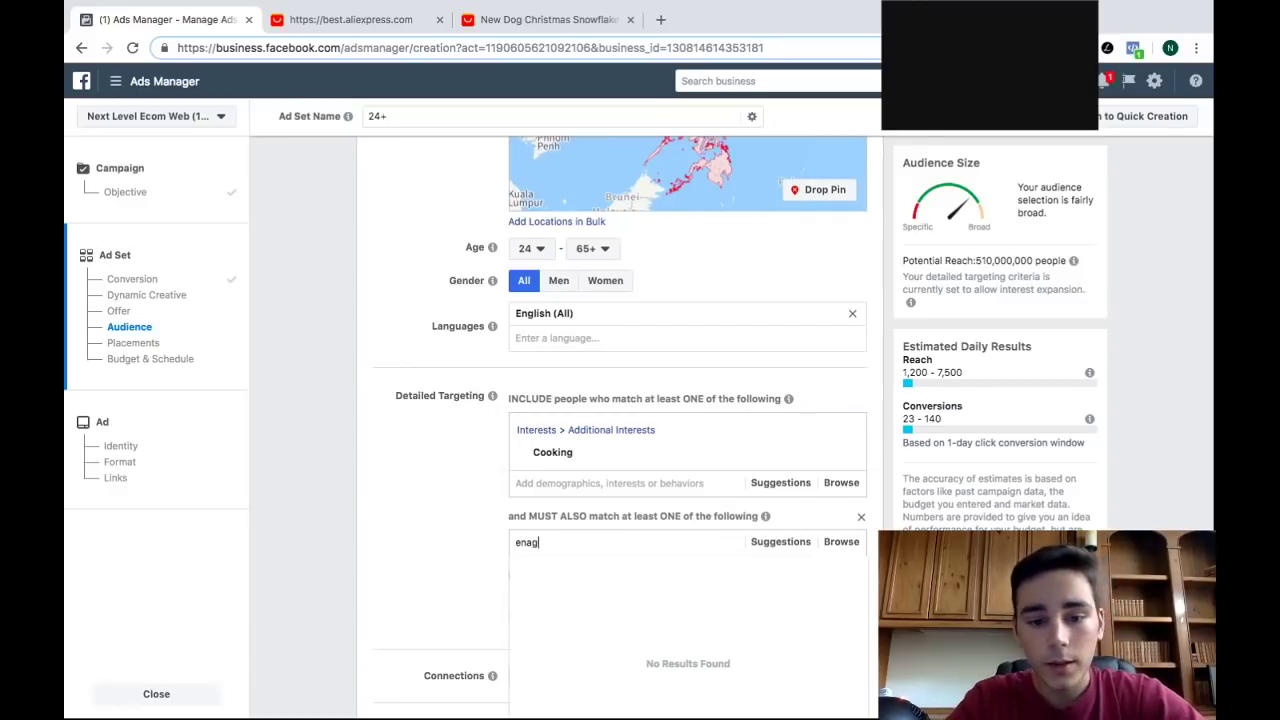
{"action": "type", "text": "g"}
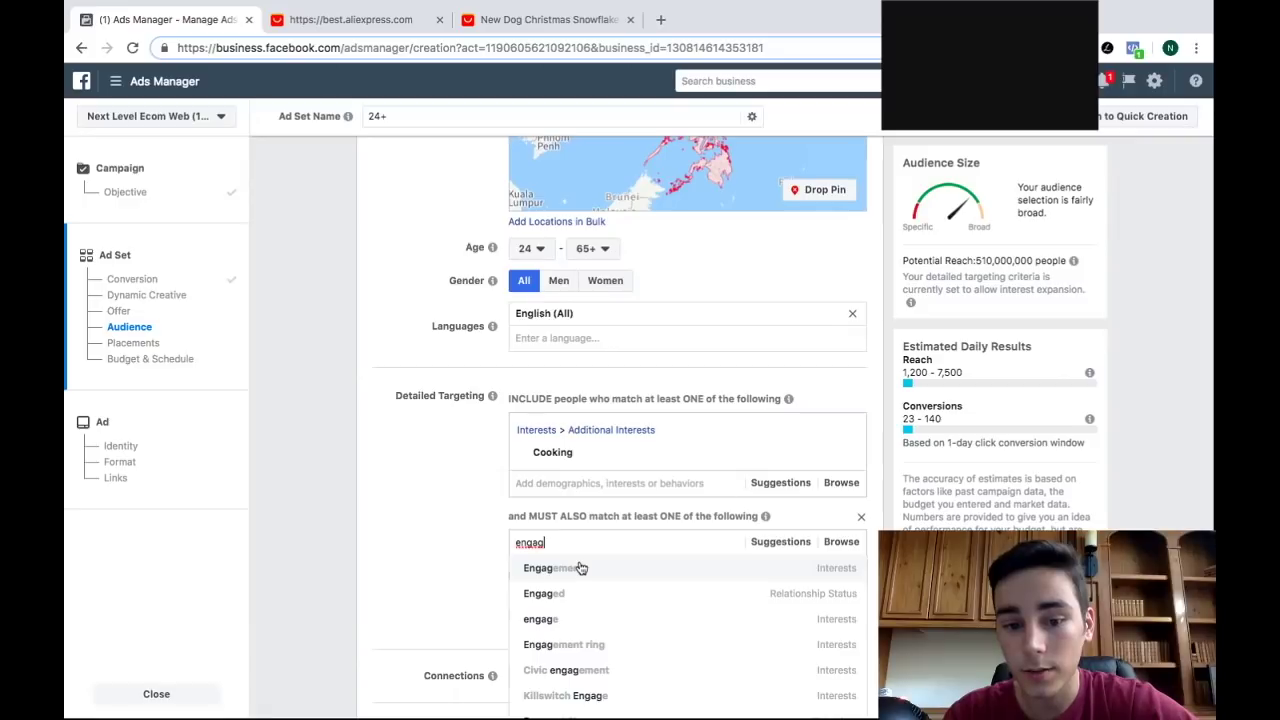
{"action": "left_click", "coordinate": [580, 568]}
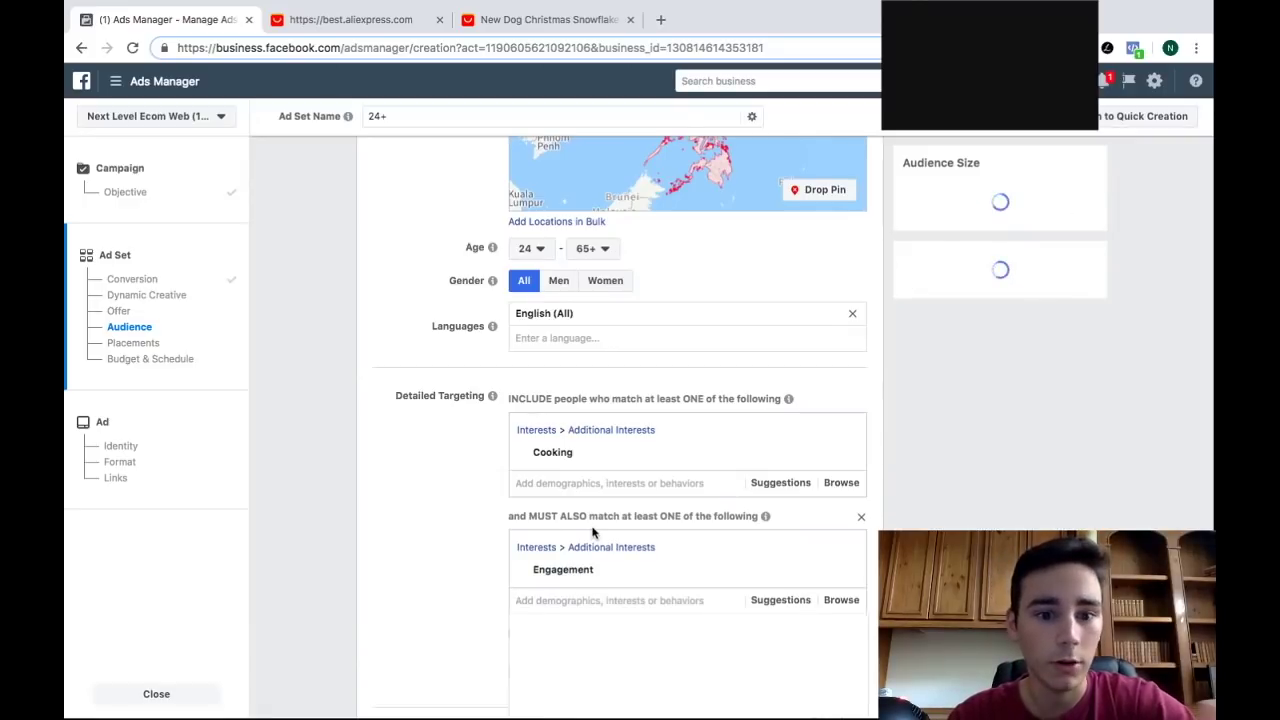
Search the narrowing interests for christmas and clear the search without adding an interest
{"action": "type", "text": "chri"}
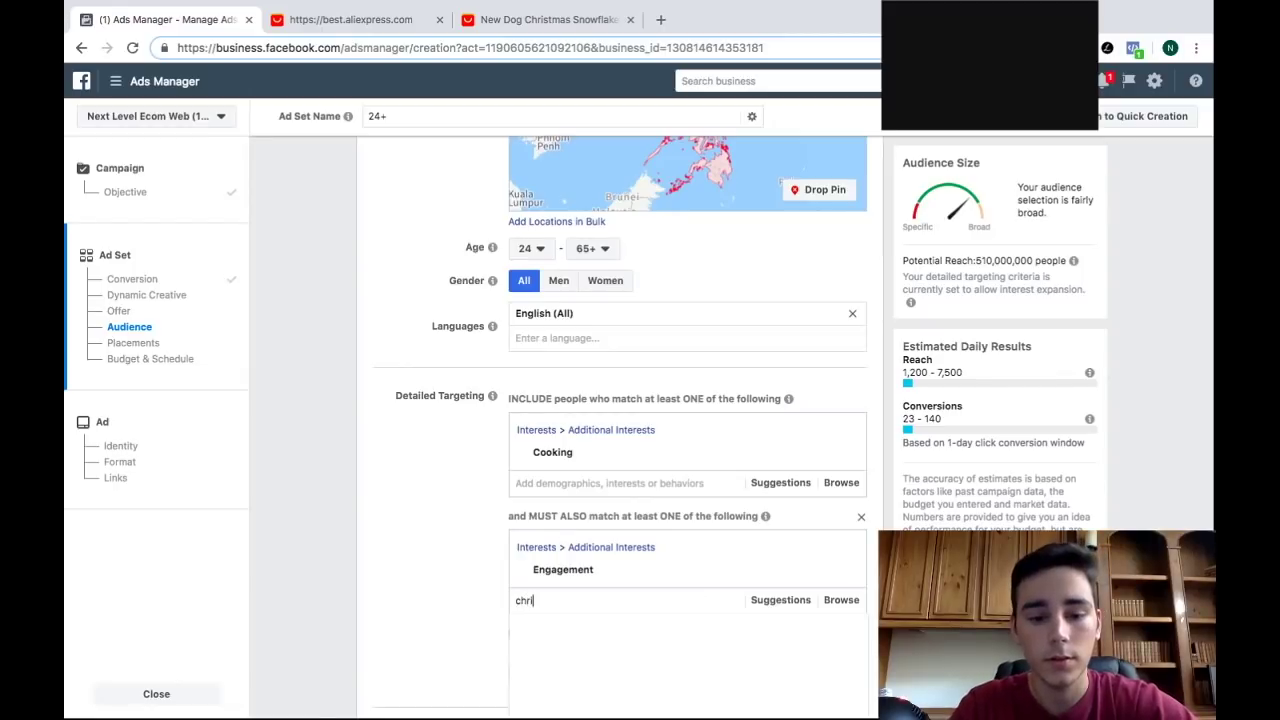
{"action": "type", "text": "stmas"}
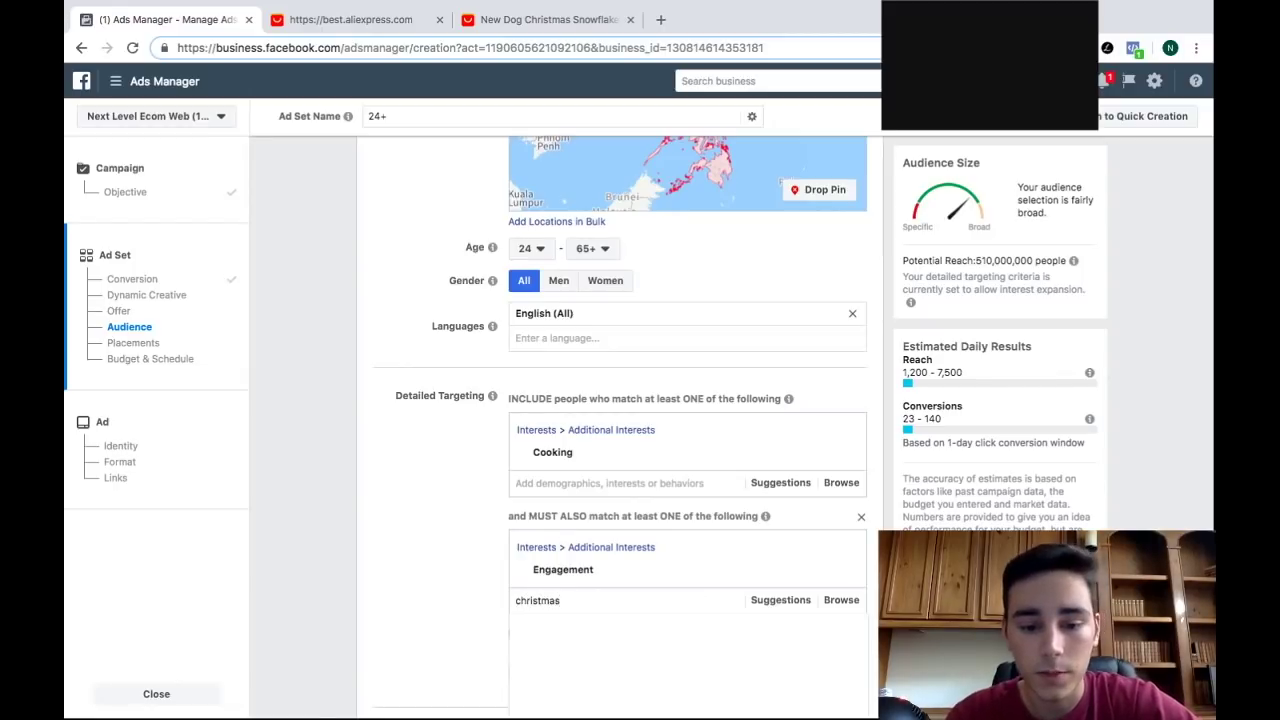
{"action": "scroll", "coordinate": [471, 523], "scroll_direction": "down", "scroll_amount": 1}
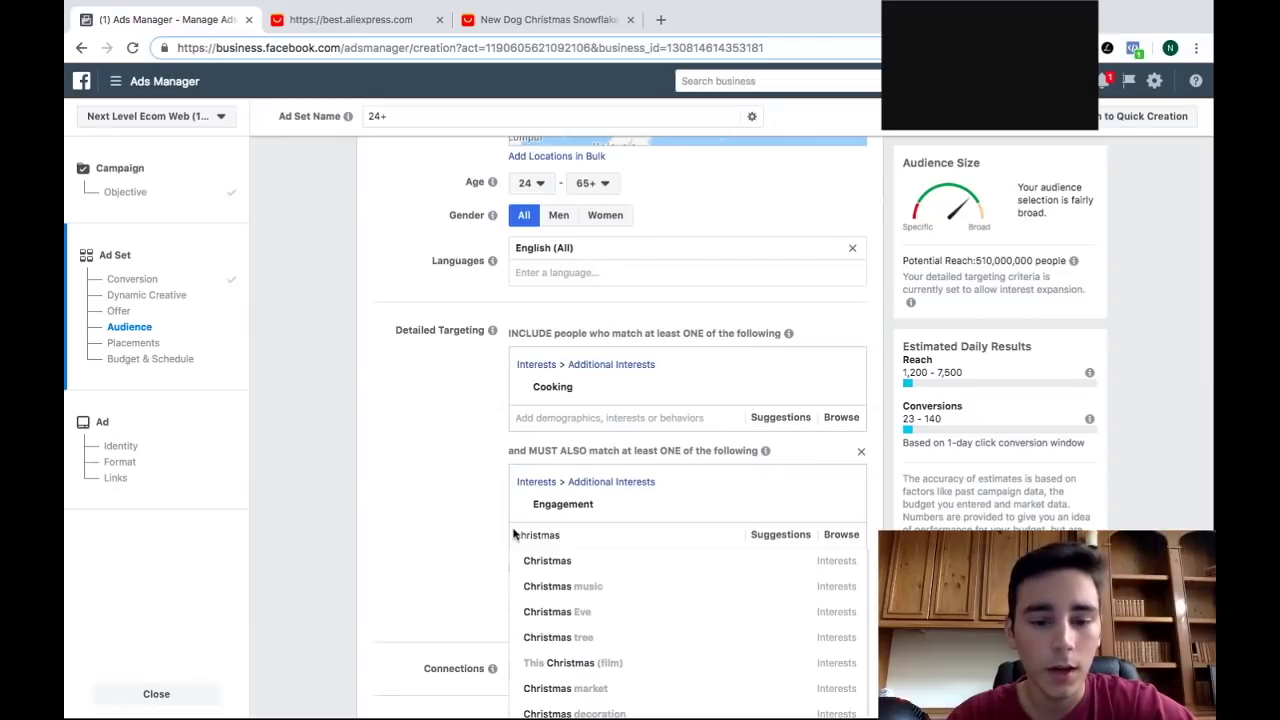
{"action": "key", "text": "ctrl+a"}
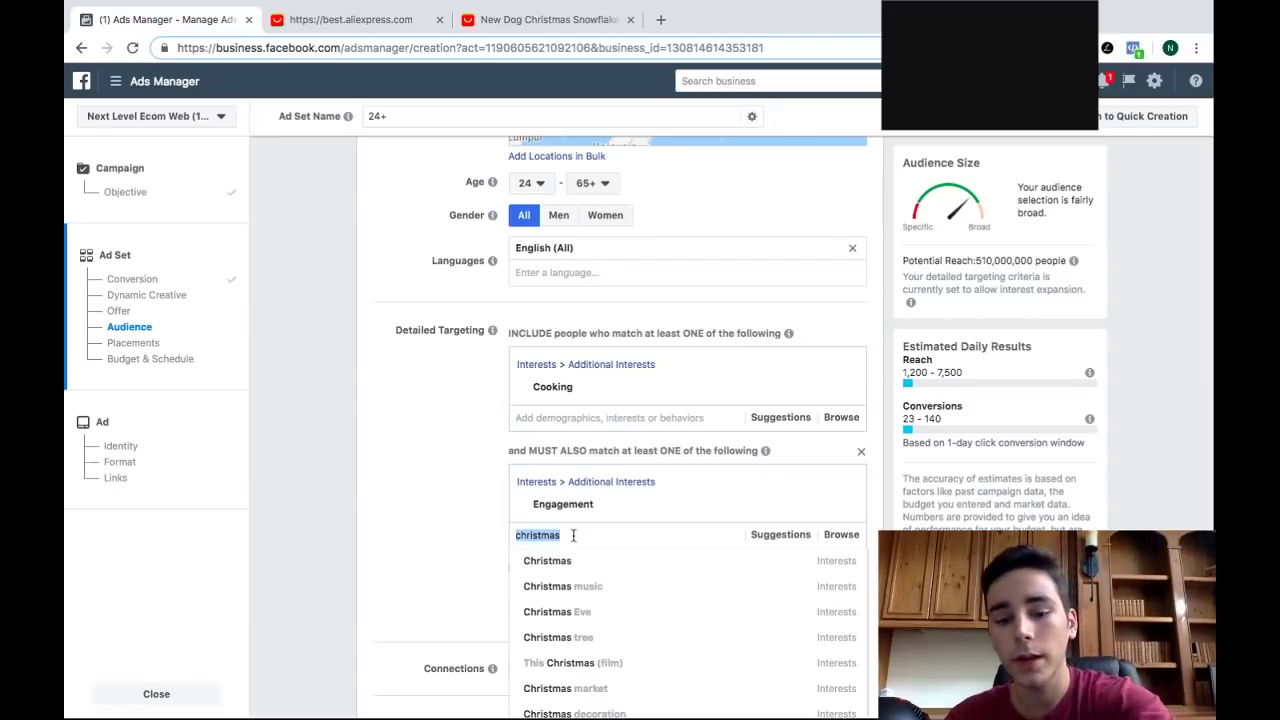
{"action": "key", "text": "BackSpace"}
{"action": "left_click", "coordinate": [487, 501]}
Turn off expanding interests when it may increase conversions at a lower cost per conversion
{"action": "scroll", "coordinate": [487, 501], "scroll_direction": "down", "scroll_amount": 1}
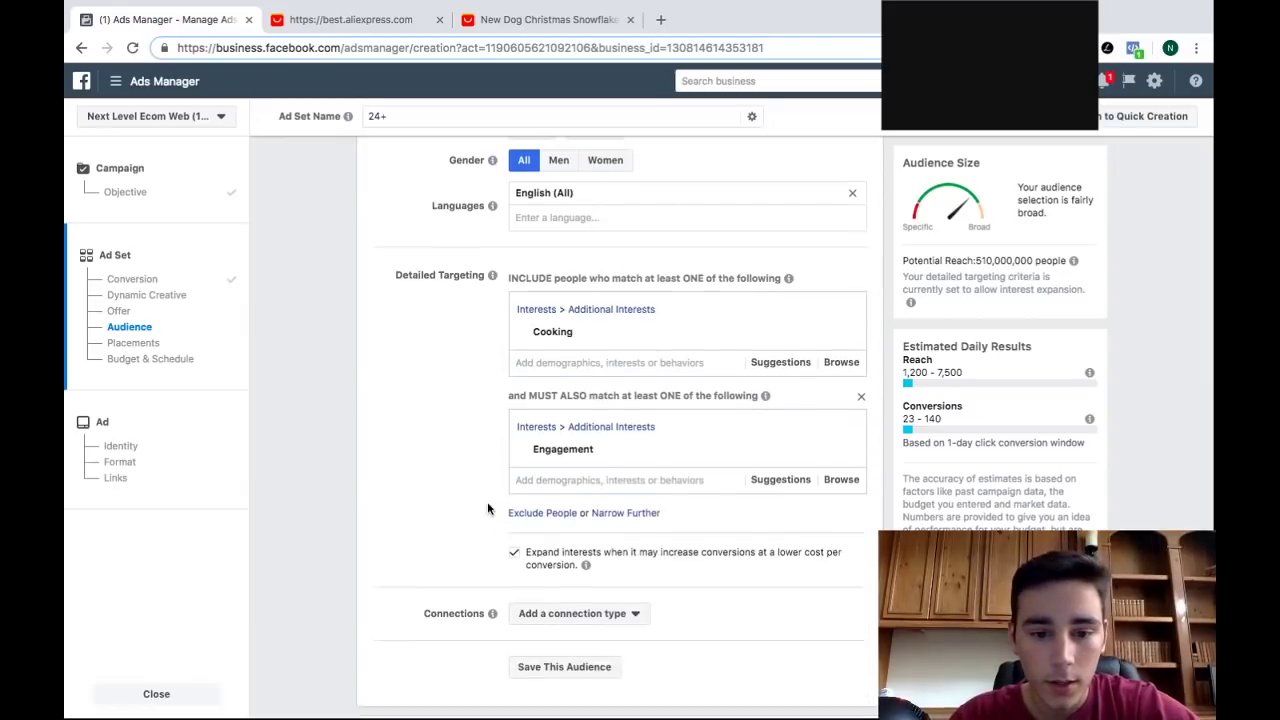
{"action": "left_click", "coordinate": [518, 558]}
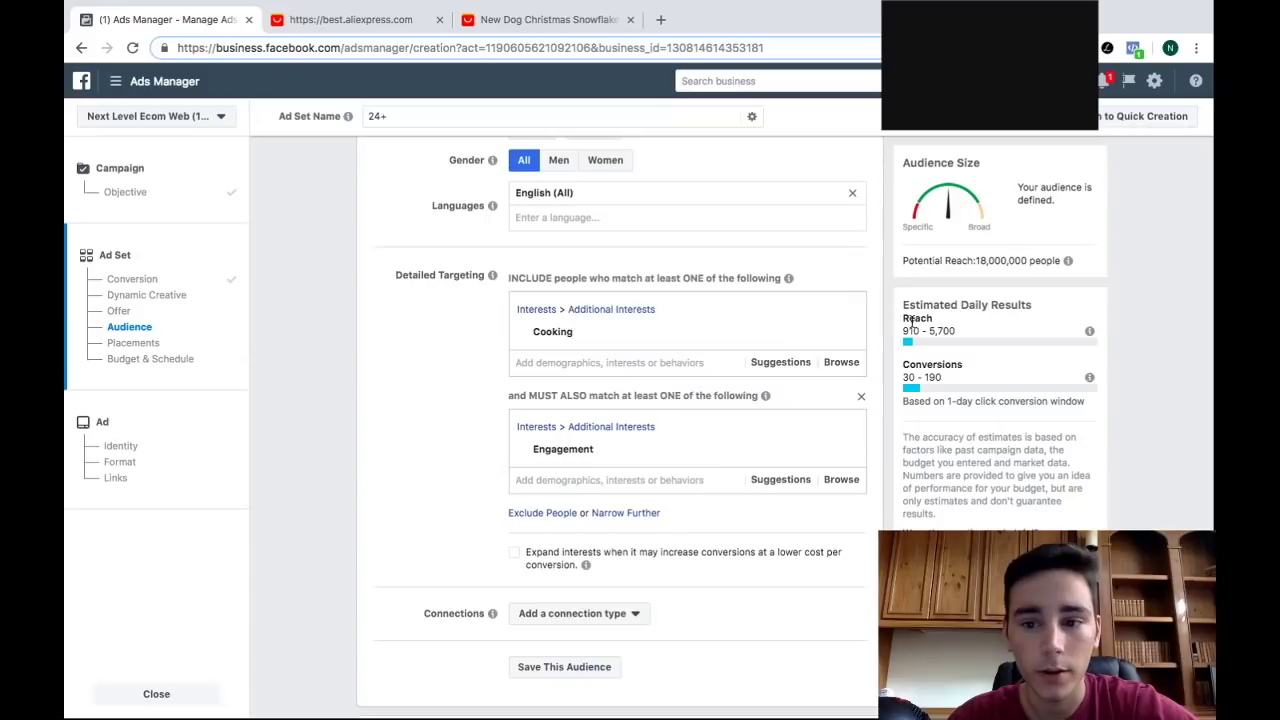
Switch the ad set to Edit Placements and keep only Feeds selected among the Facebook placements
{"action": "scroll", "coordinate": [472, 497], "scroll_direction": "down", "scroll_amount": 3}
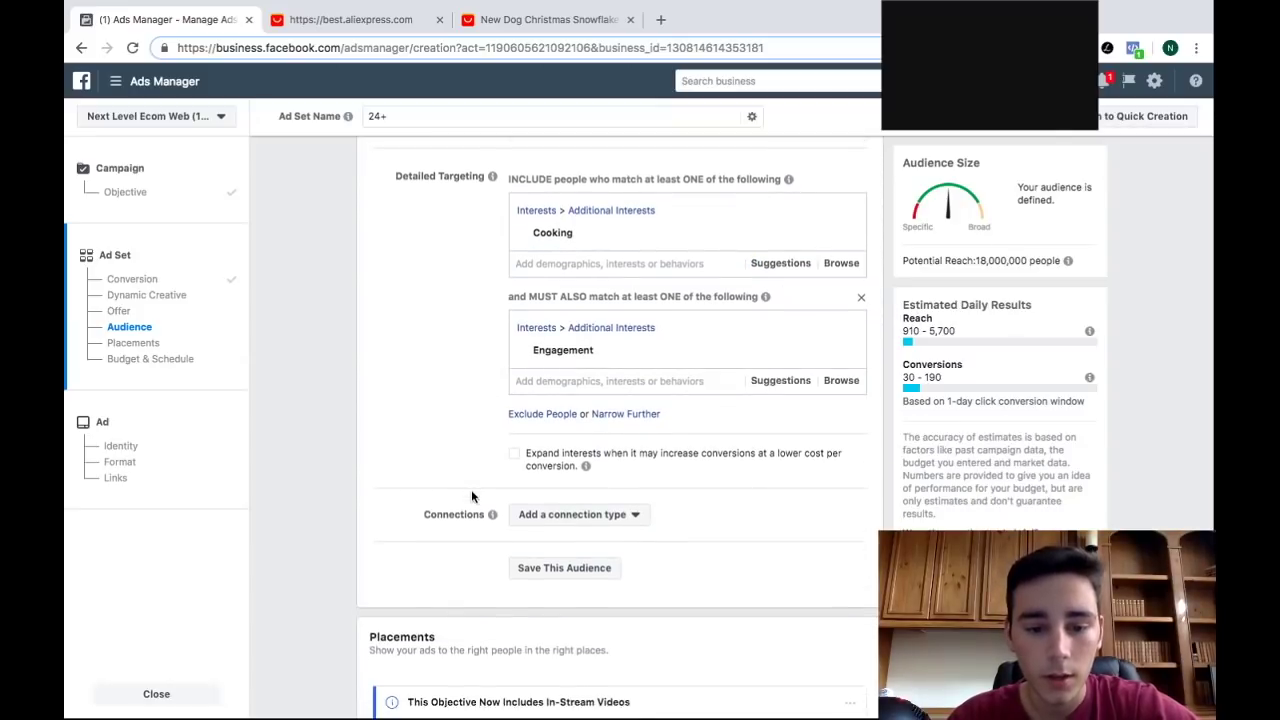
{"action": "scroll", "coordinate": [471, 497], "scroll_direction": "down", "scroll_amount": 3}
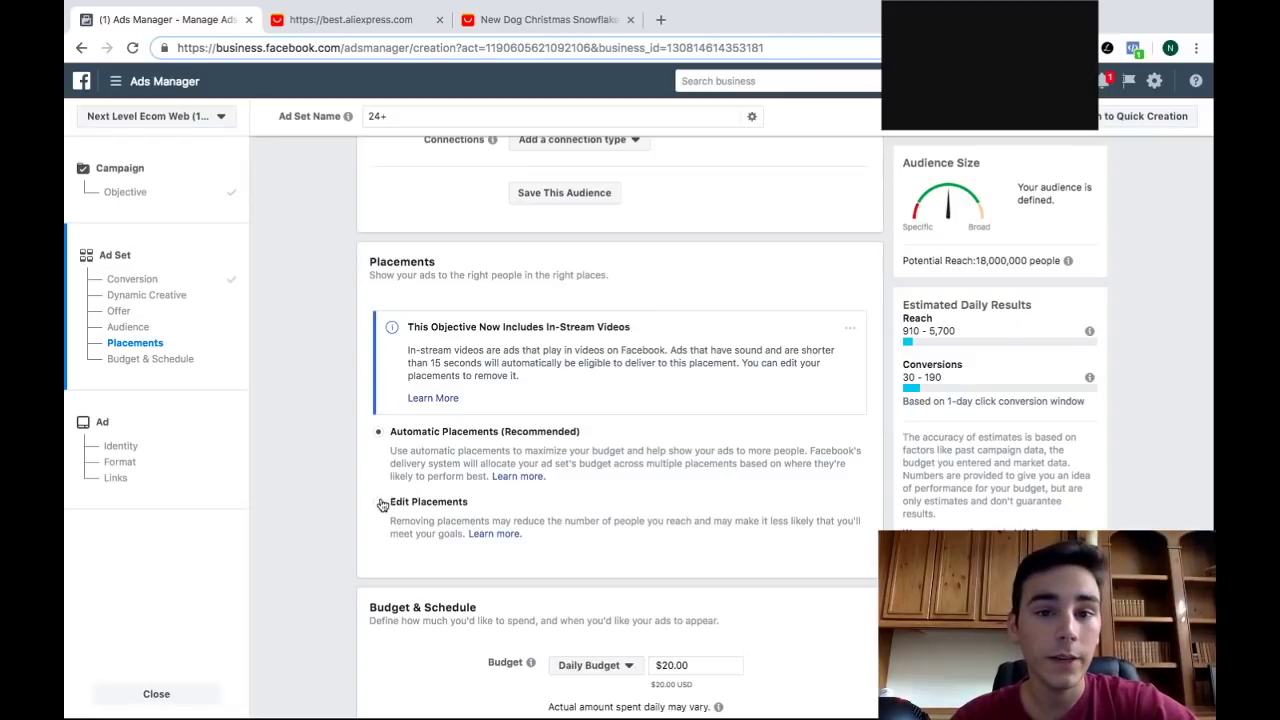
{"action": "left_click", "coordinate": [381, 503]}
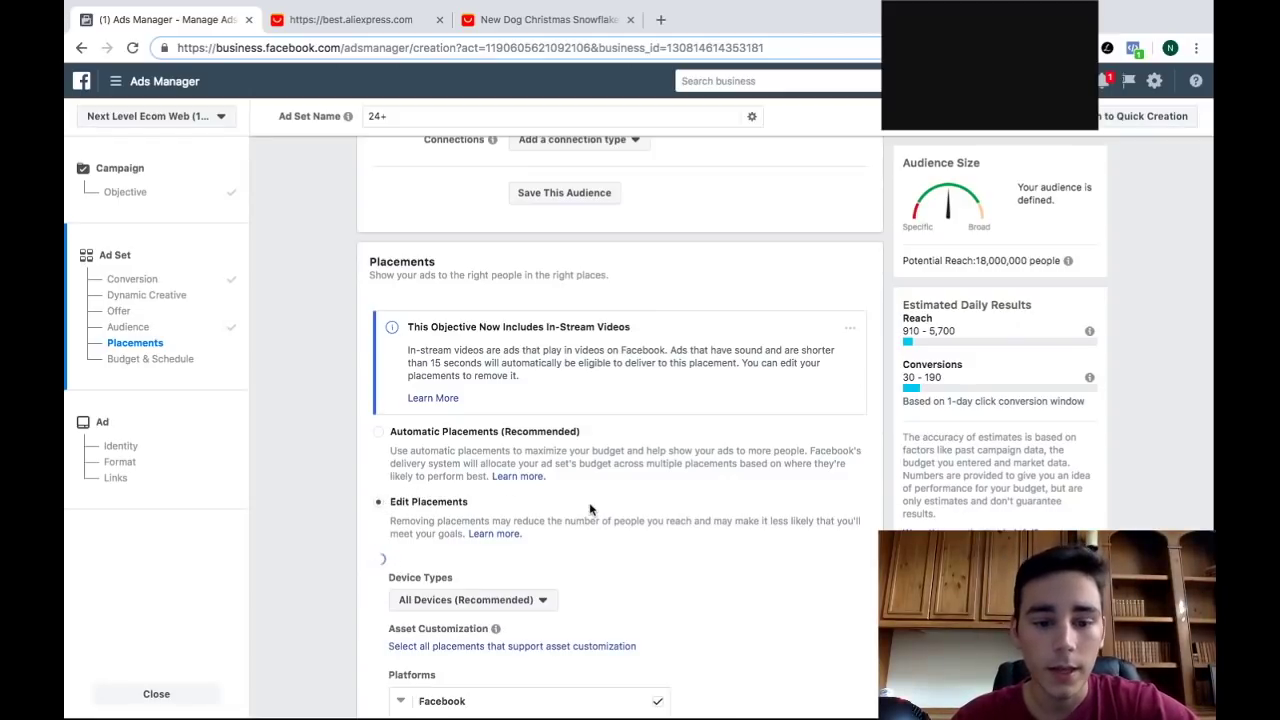
{"action": "scroll", "coordinate": [590, 510], "scroll_direction": "down", "scroll_amount": 5}
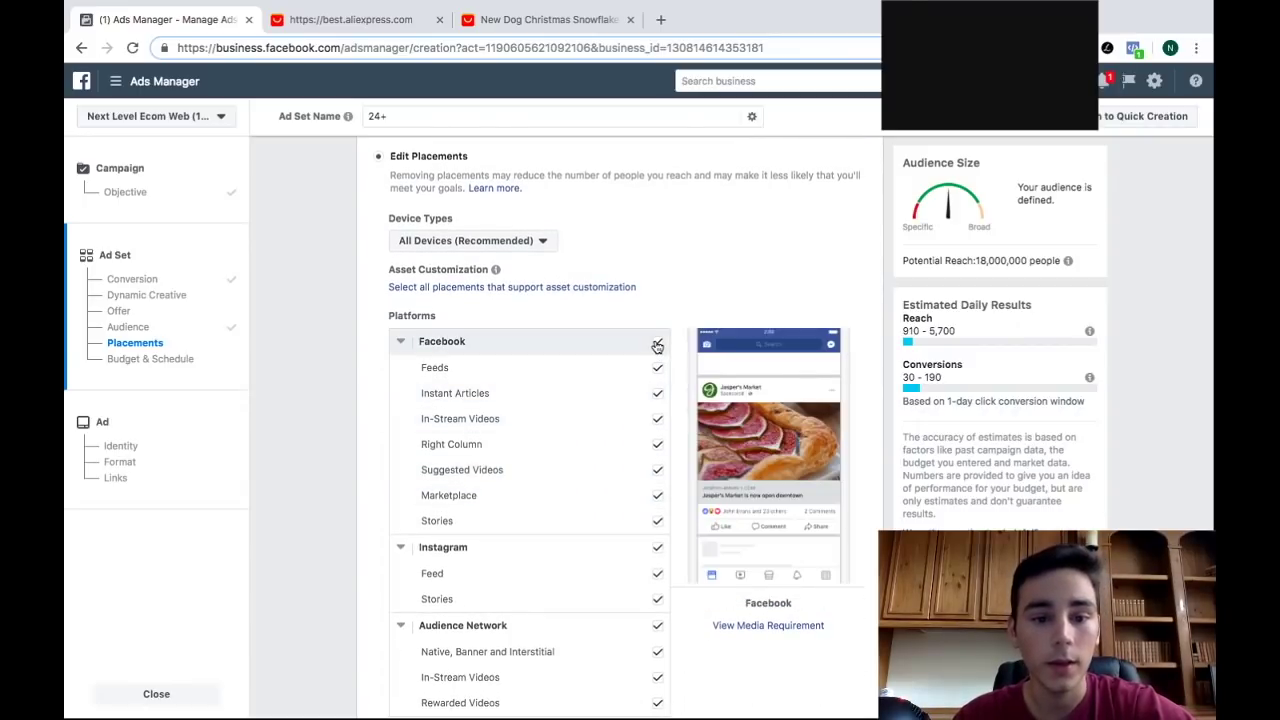
{"action": "left_click", "coordinate": [657, 370]}
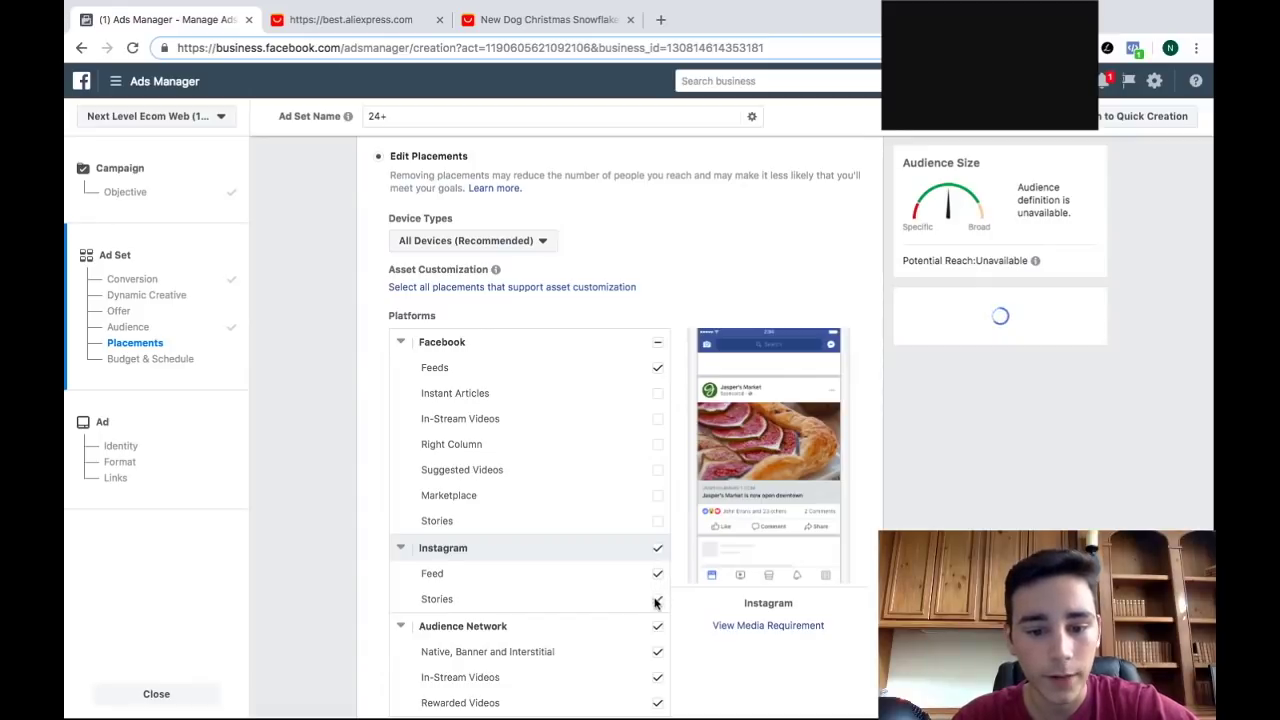
Limit Instagram placements to Feed and deselect all Audience Network and Messenger placements
{"action": "scroll", "coordinate": [655, 600], "scroll_direction": "down", "scroll_amount": 3}
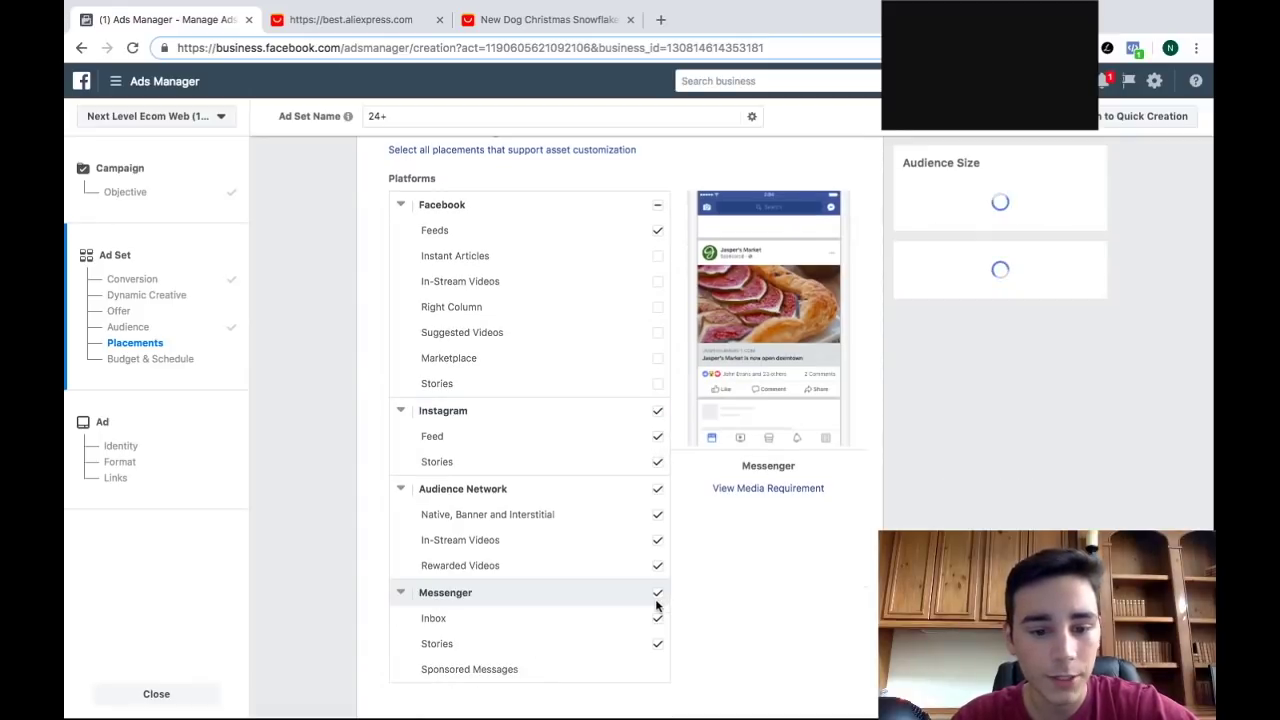
{"action": "left_click", "coordinate": [659, 466]}
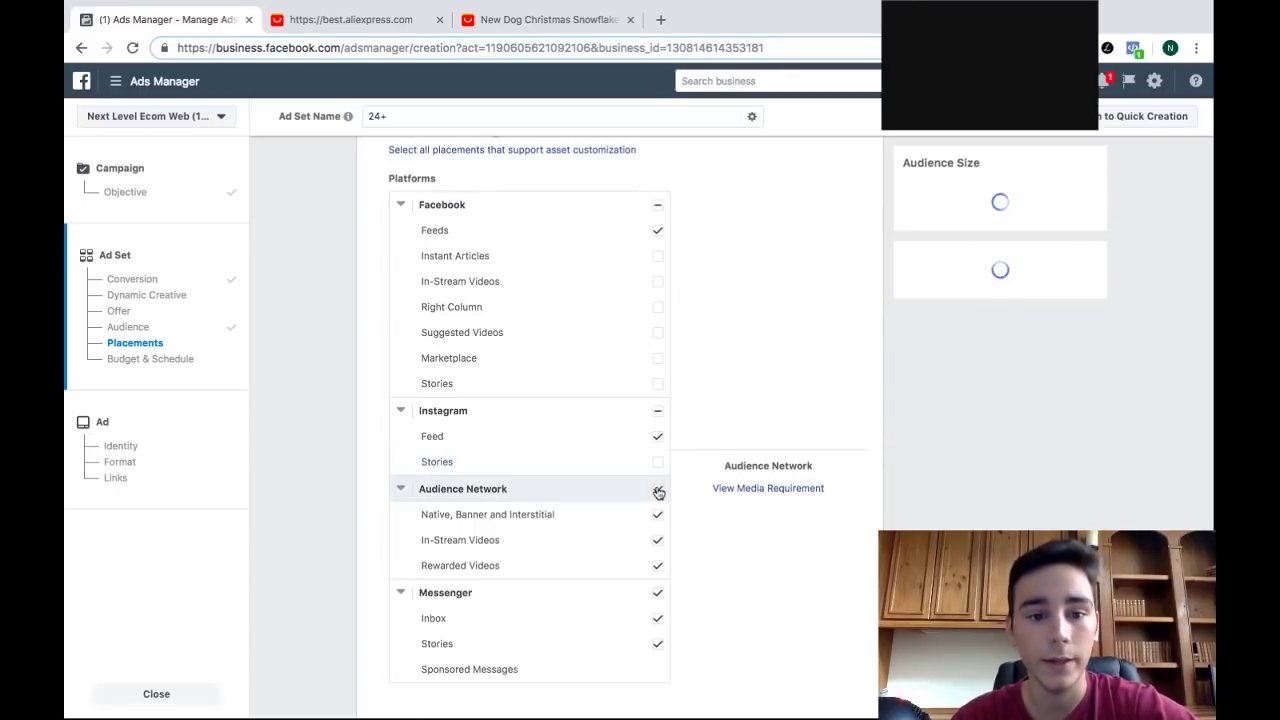
{"action": "left_click", "coordinate": [658, 594]}
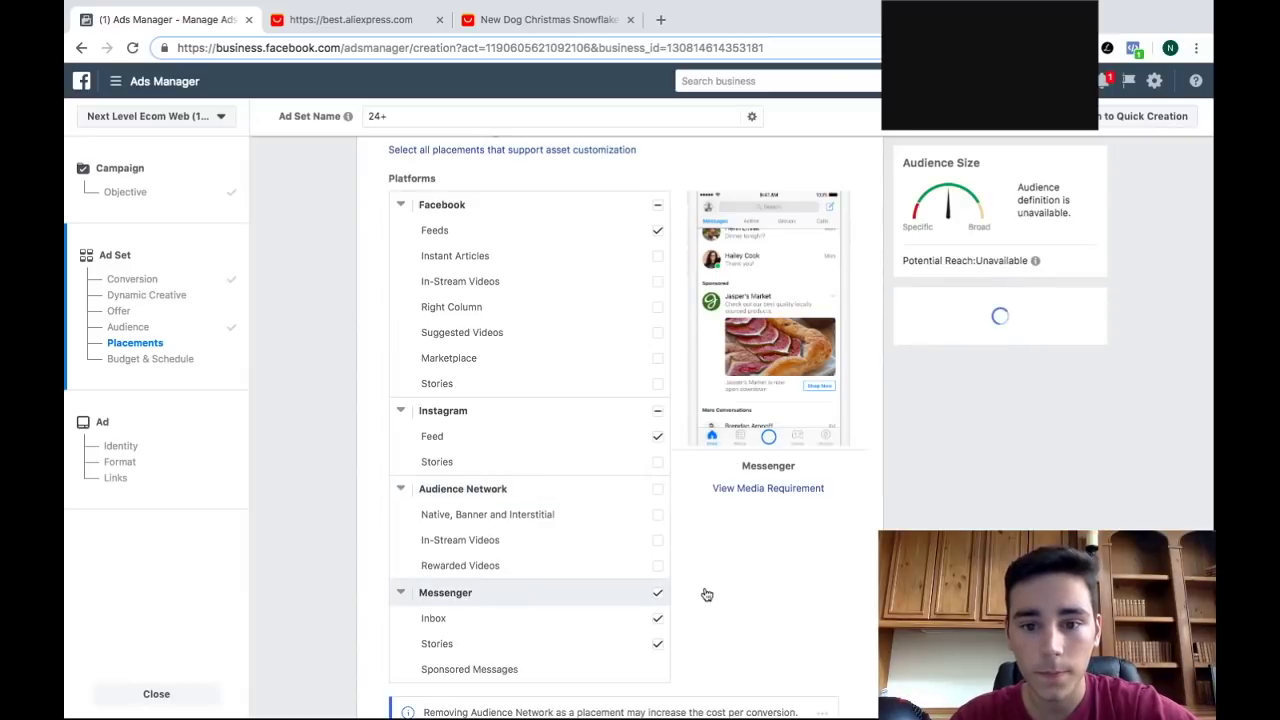
{"action": "left_click", "coordinate": [652, 571]}
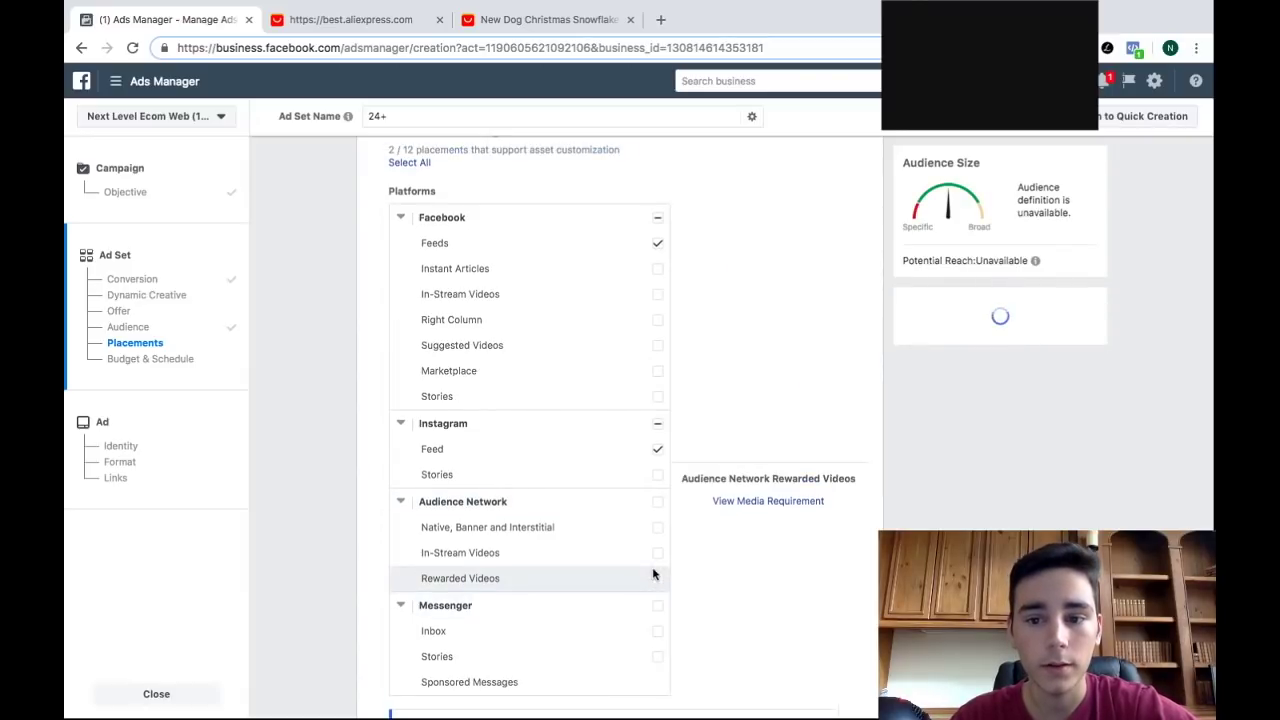
Set the ad set's daily budget to $6.00
{"action": "scroll", "coordinate": [653, 574], "scroll_direction": "down", "scroll_amount": 2}
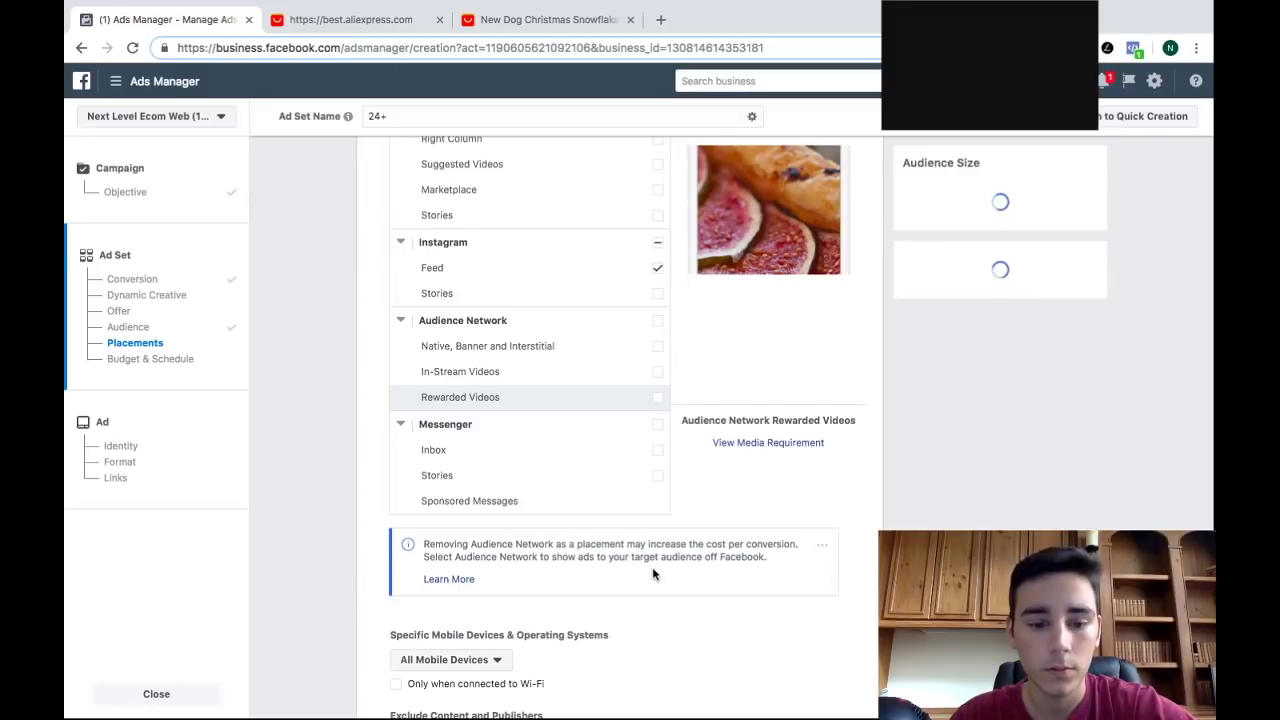
{"action": "scroll", "coordinate": [653, 574], "scroll_direction": "down", "scroll_amount": 3}
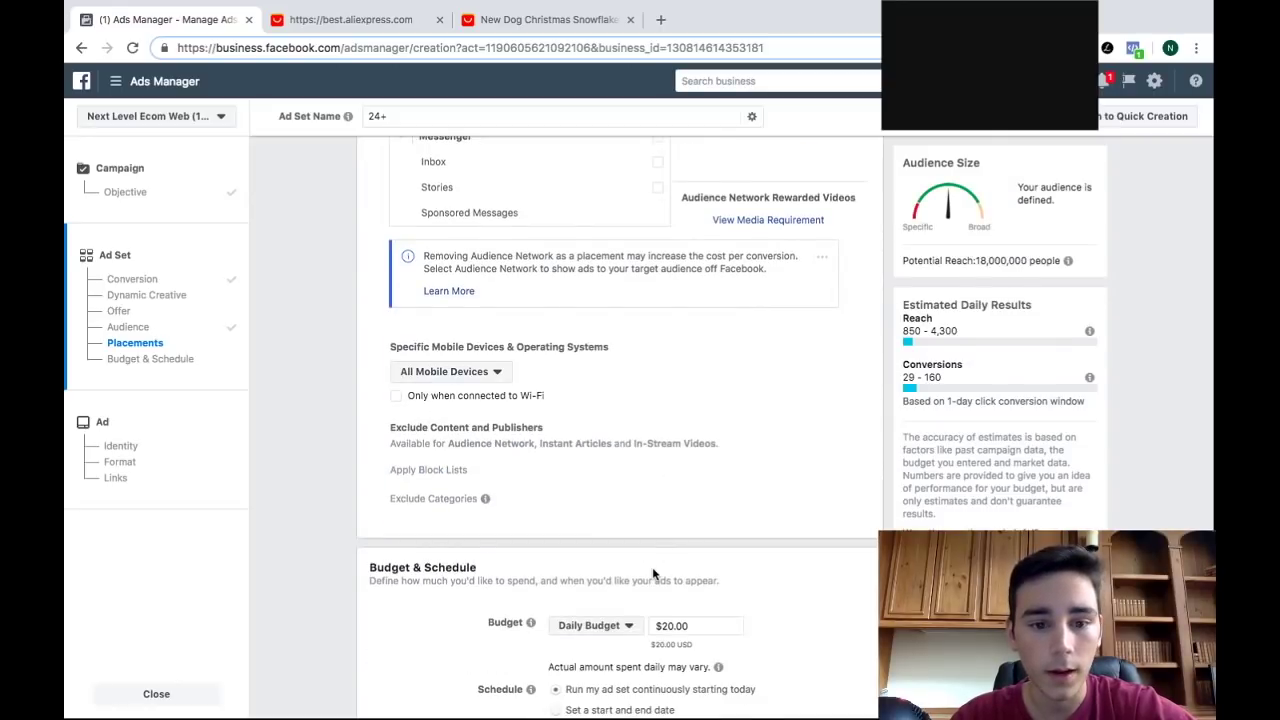
{"action": "scroll", "coordinate": [653, 574], "scroll_direction": "down", "scroll_amount": 2}
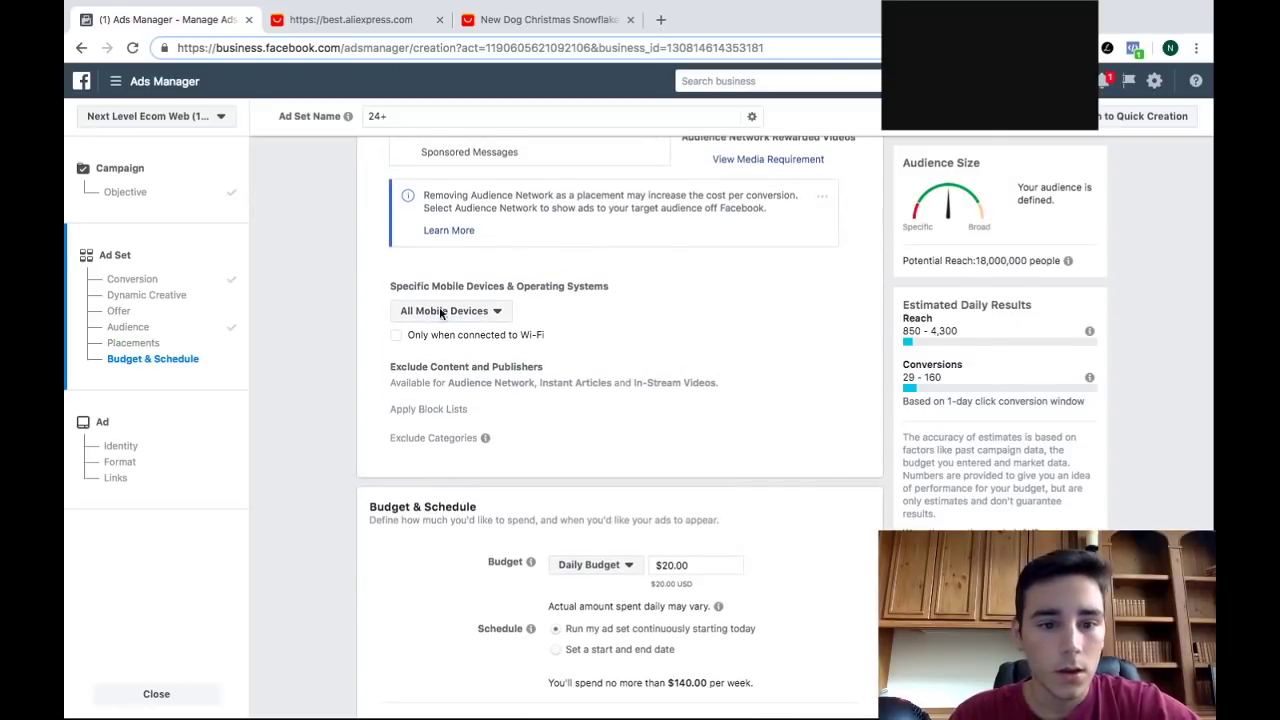
{"action": "scroll", "coordinate": [654, 443], "scroll_direction": "down", "scroll_amount": 1}
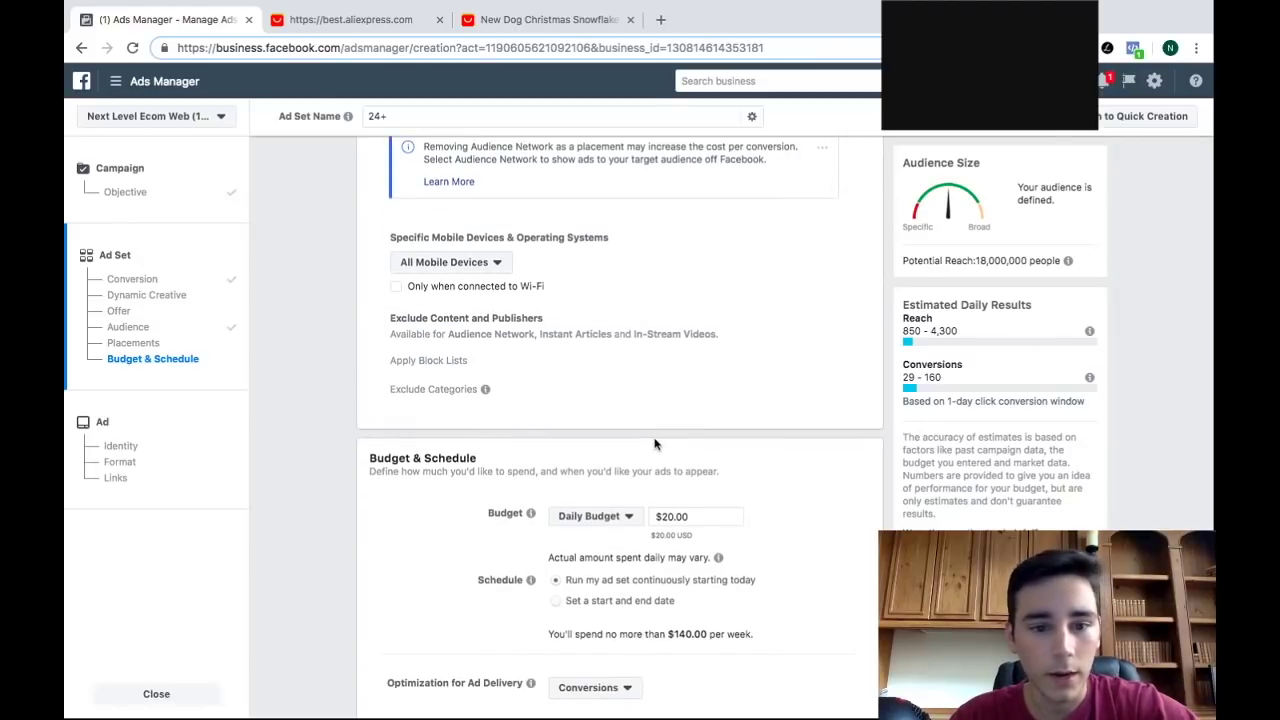
{"action": "scroll", "coordinate": [581, 415], "scroll_direction": "down", "scroll_amount": 2}
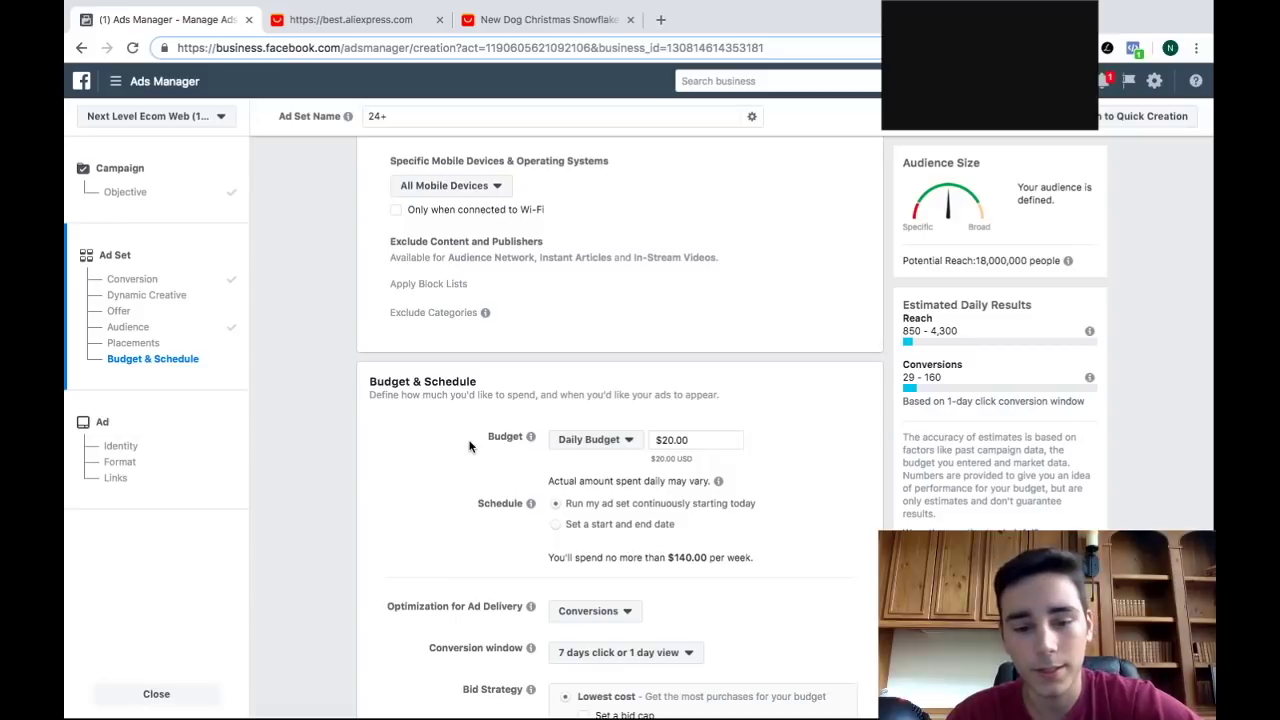
{"action": "scroll", "coordinate": [469, 446], "scroll_direction": "down", "scroll_amount": 1}
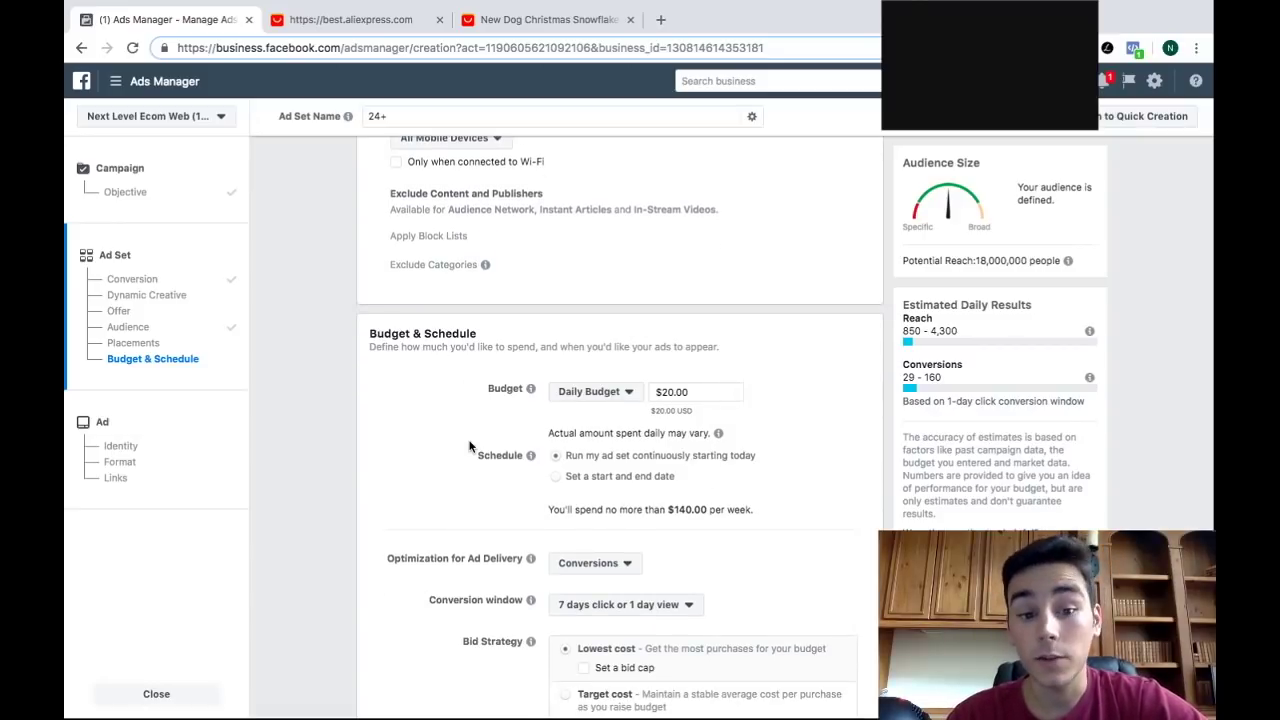
{"action": "left_click", "coordinate": [665, 392]}
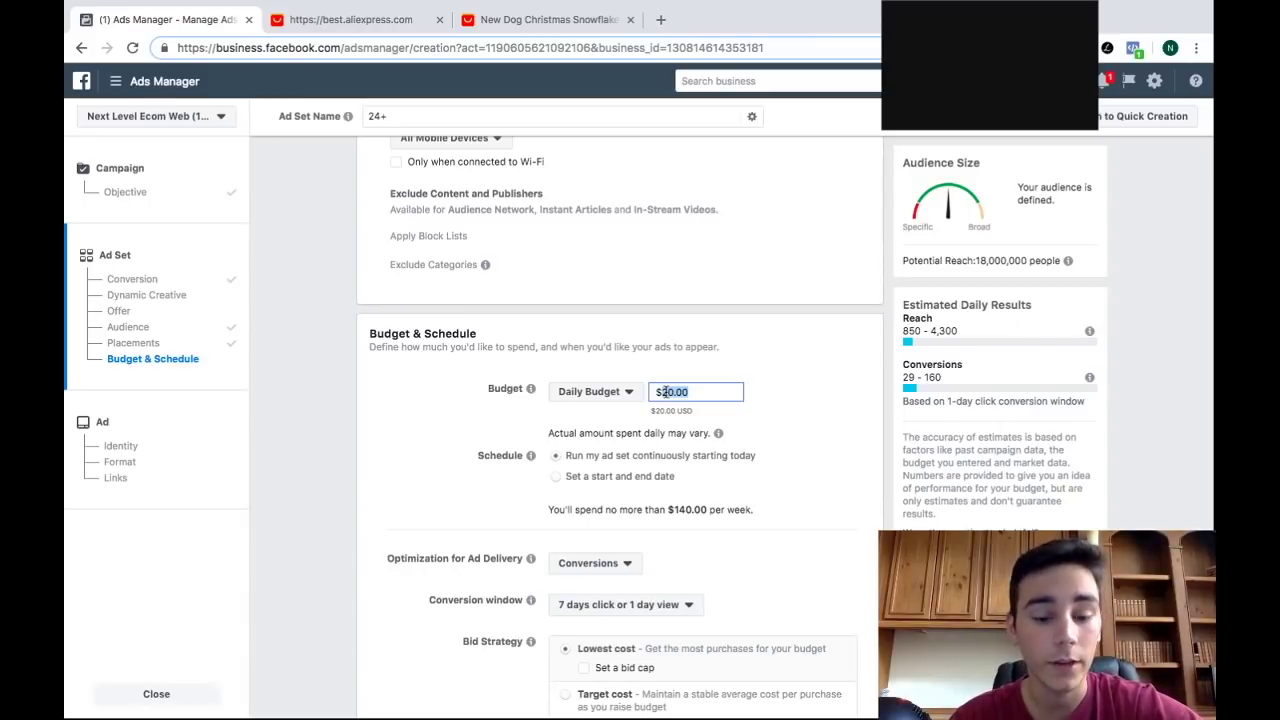
{"action": "type", "text": "6"}
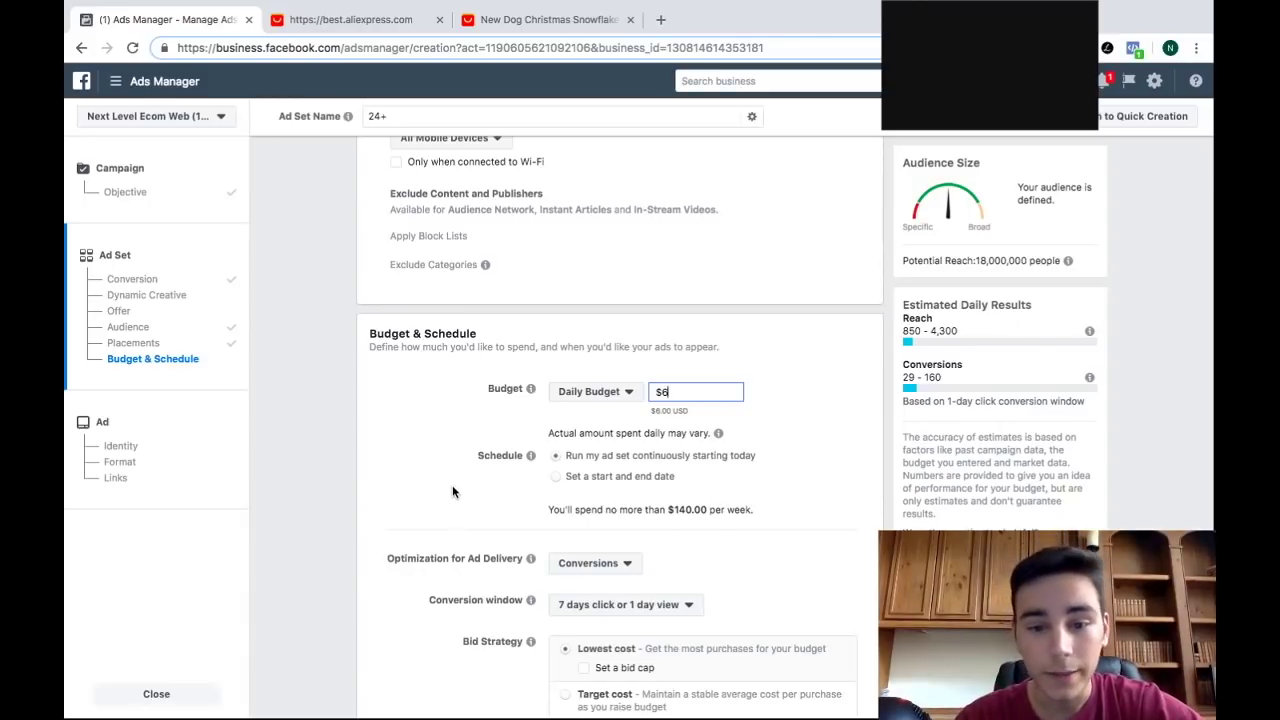
{"action": "left_click", "coordinate": [426, 493]}
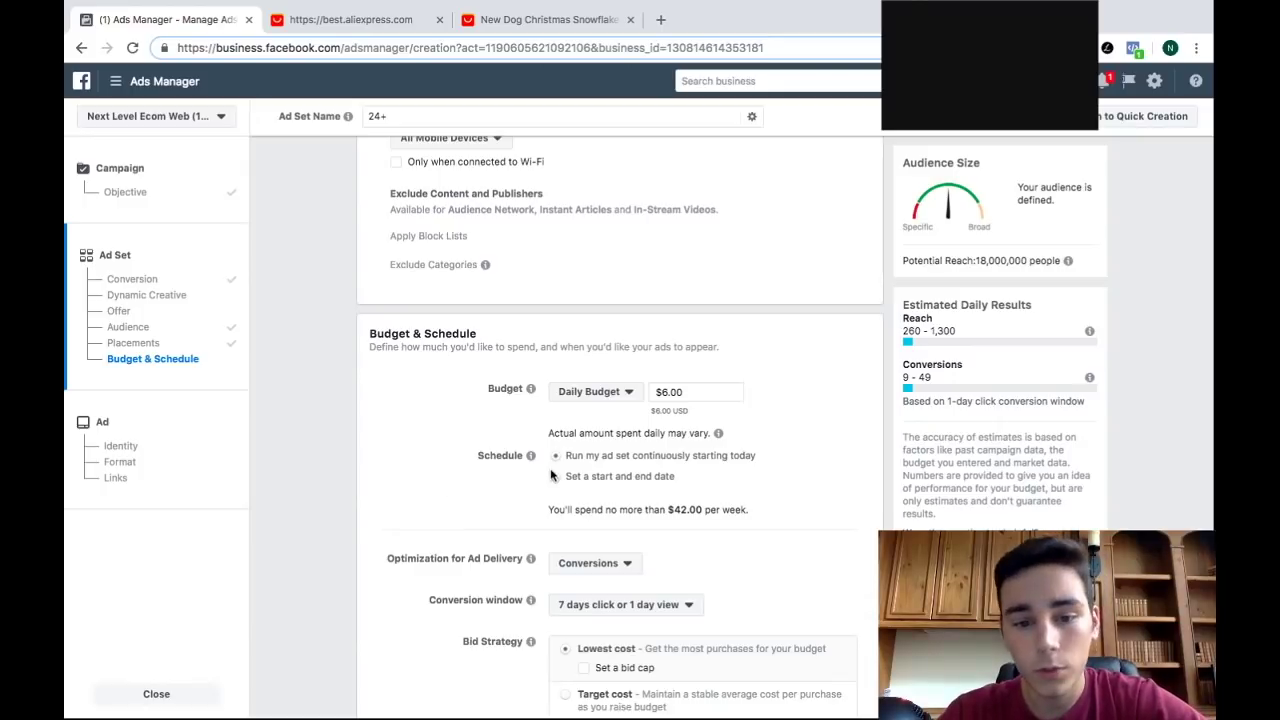
Review the available conversion window options without changing the selection
{"action": "scroll", "coordinate": [610, 462], "scroll_direction": "down", "scroll_amount": 3}
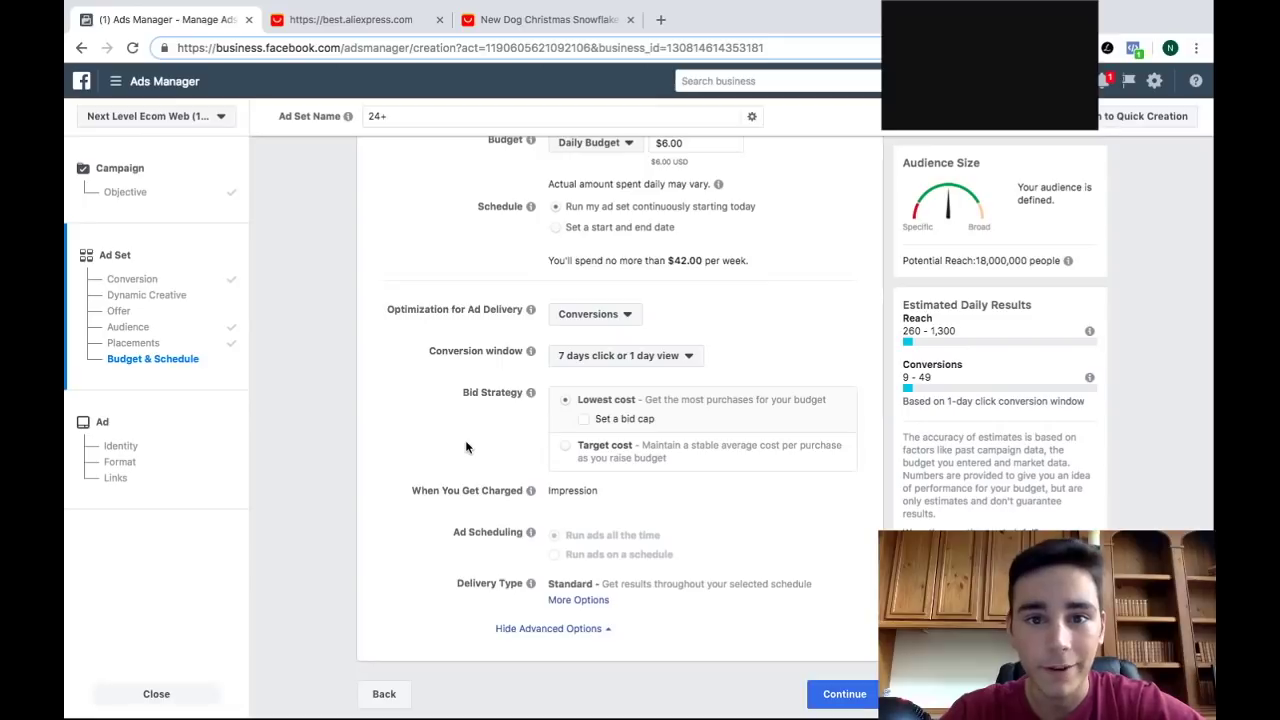
{"action": "left_click", "coordinate": [602, 356]}
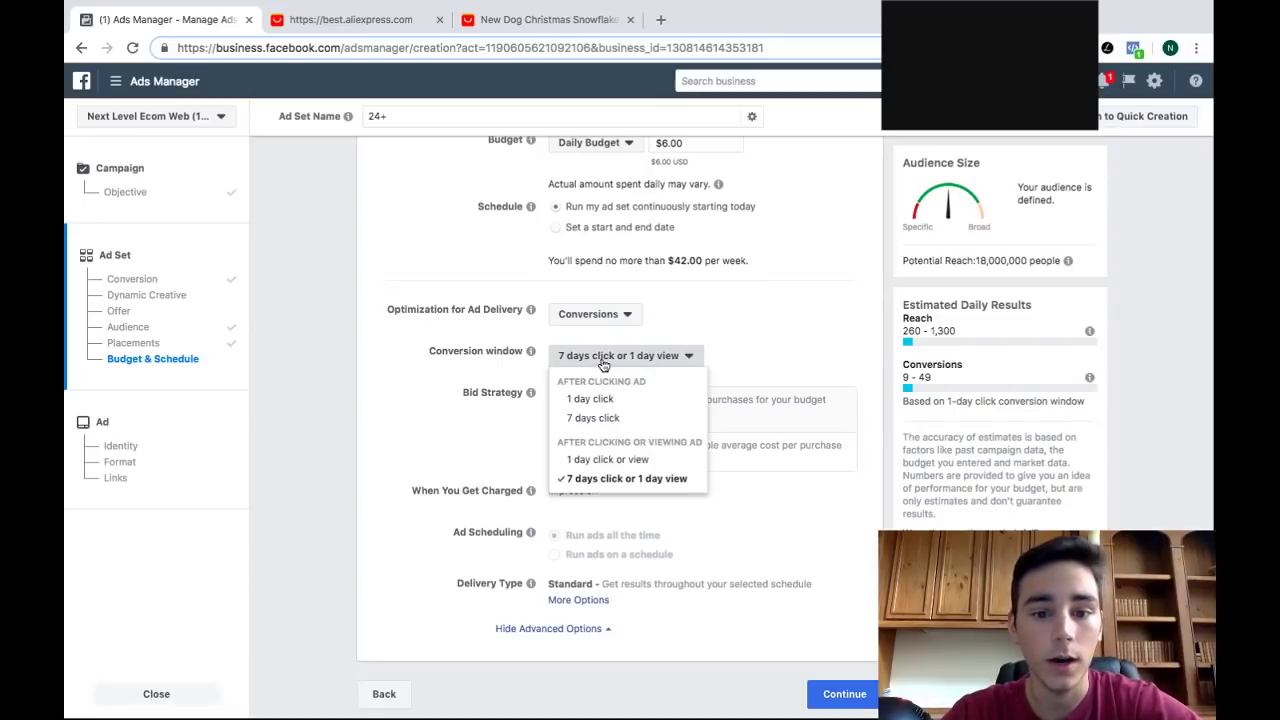
{"action": "left_click", "coordinate": [447, 382]}
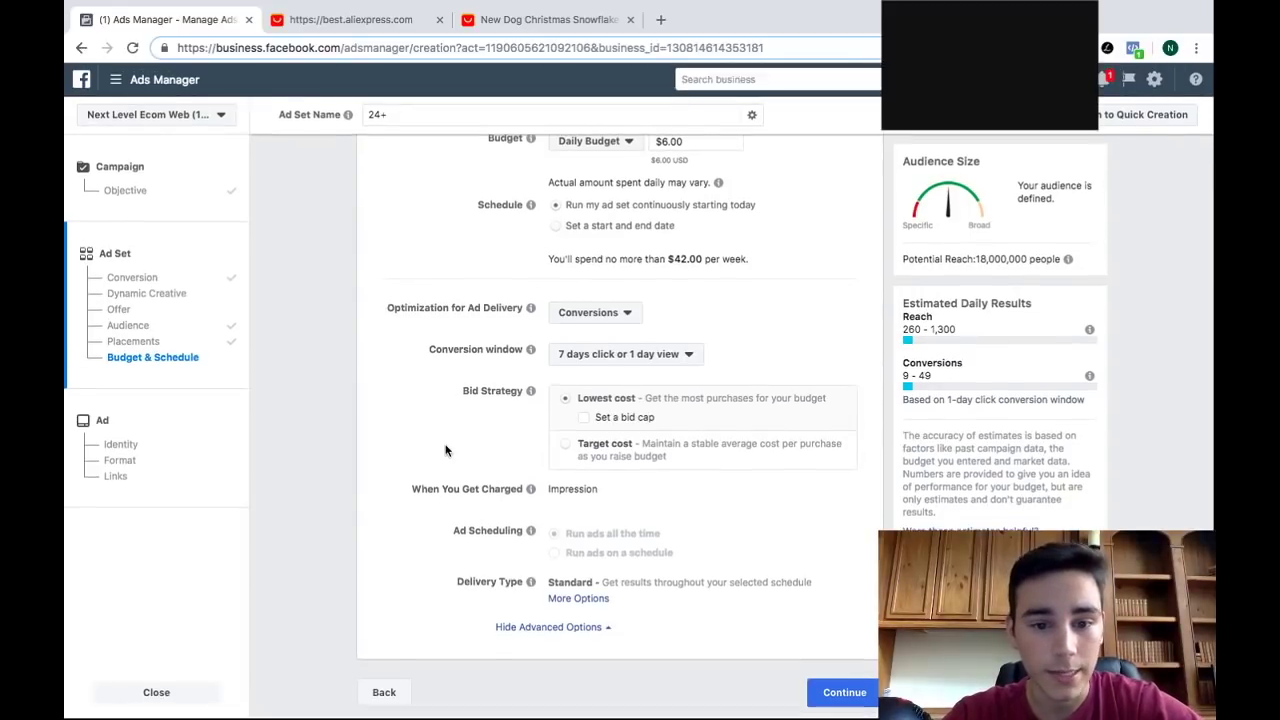
Continue to the ad setup and choose the Single Image format for the ad
{"action": "left_click", "coordinate": [833, 695]}
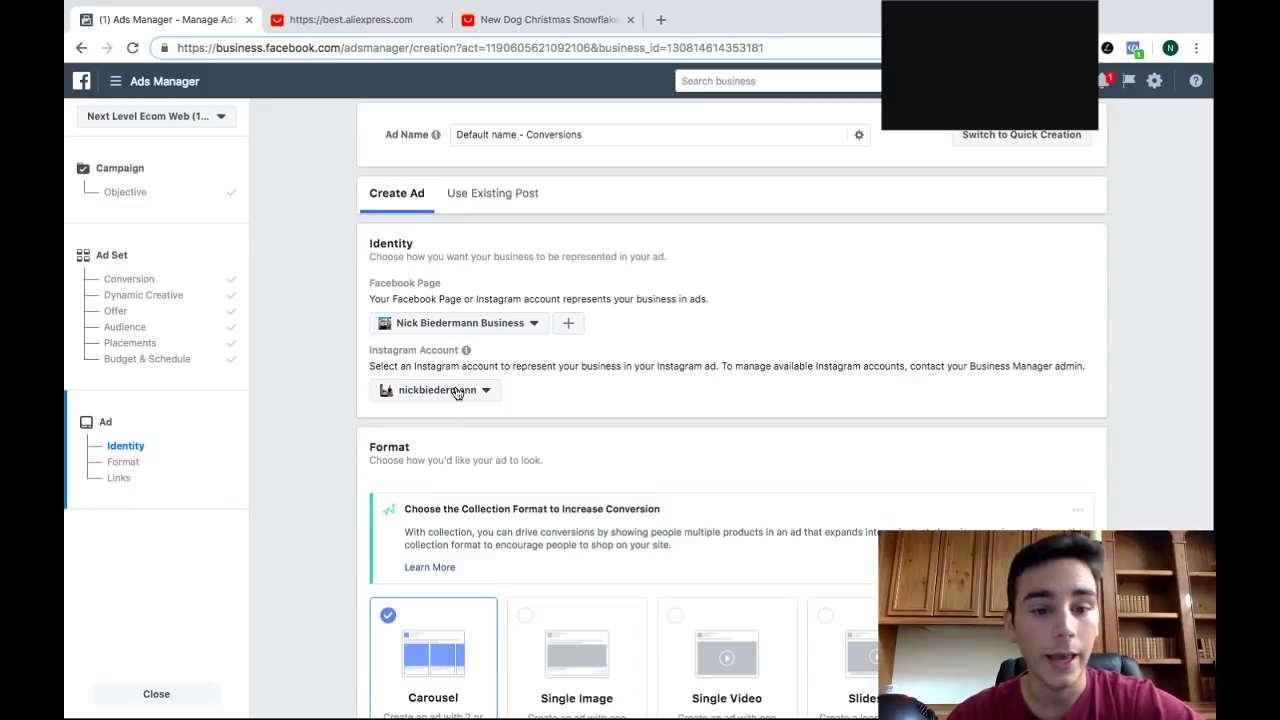
{"action": "scroll", "coordinate": [455, 390], "scroll_direction": "down", "scroll_amount": 3}
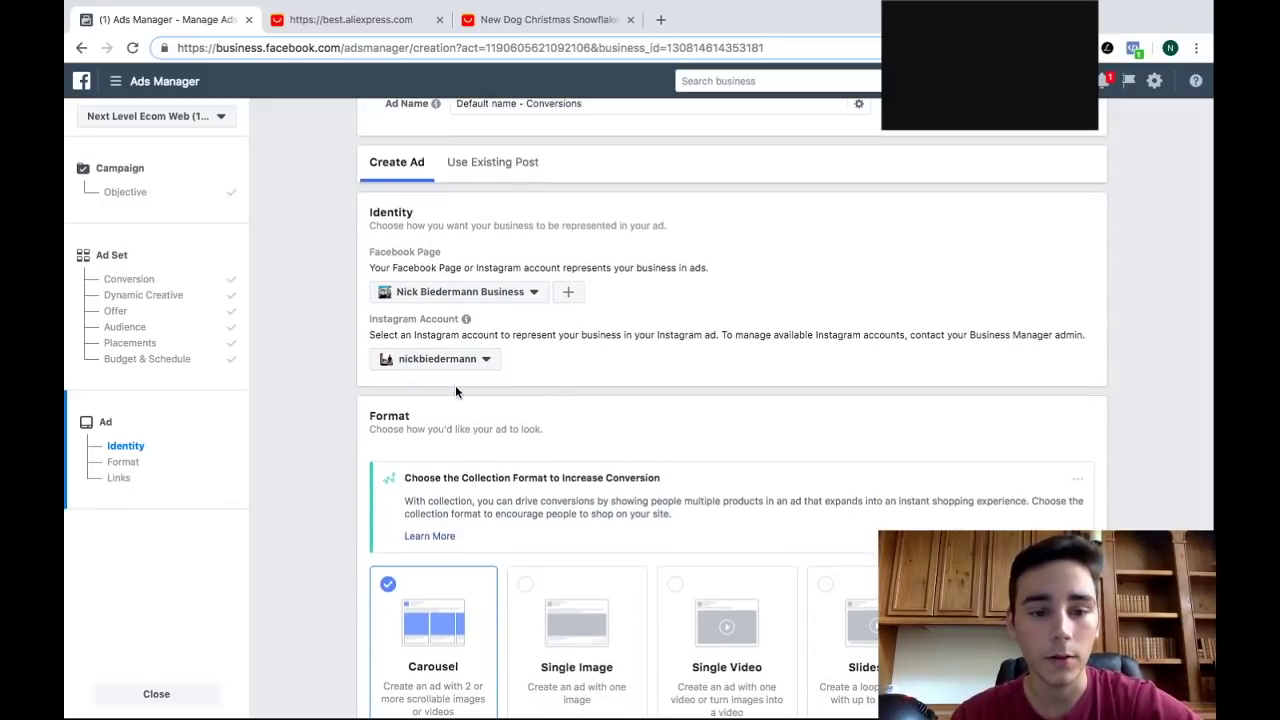
{"action": "scroll", "coordinate": [519, 450], "scroll_direction": "down", "scroll_amount": 2}
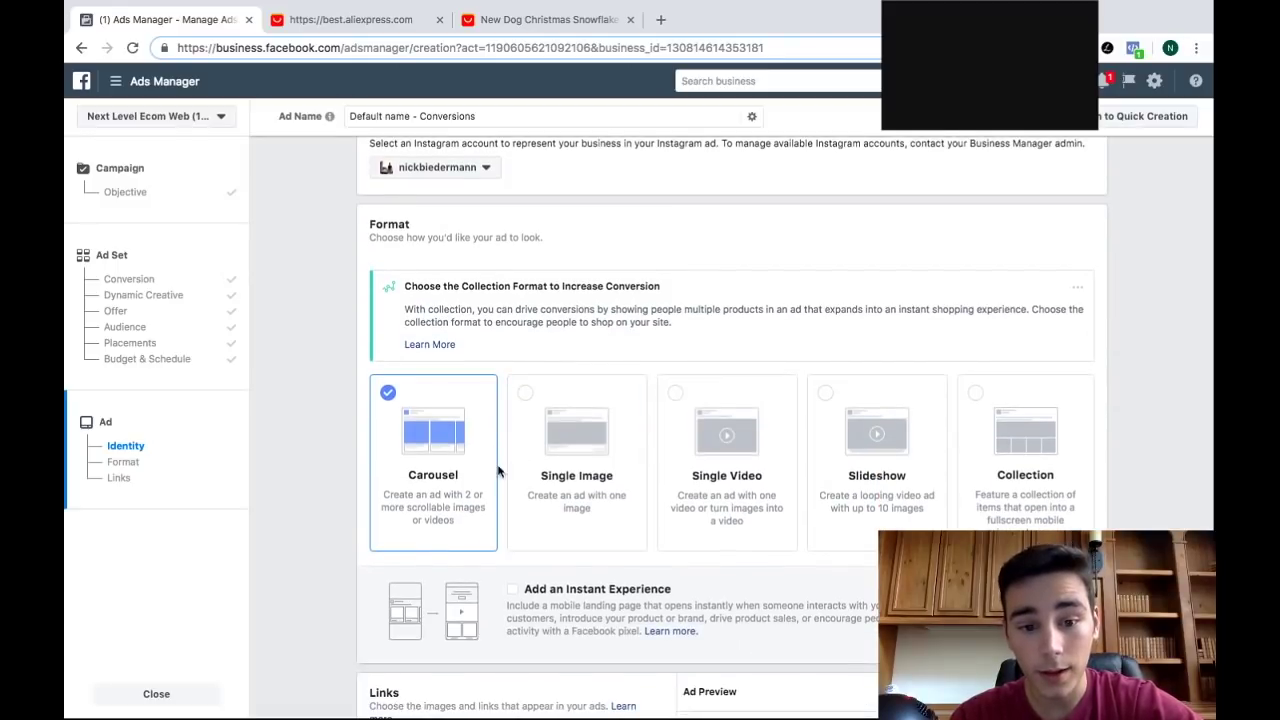
{"action": "scroll", "coordinate": [503, 476], "scroll_direction": "down", "scroll_amount": 1}
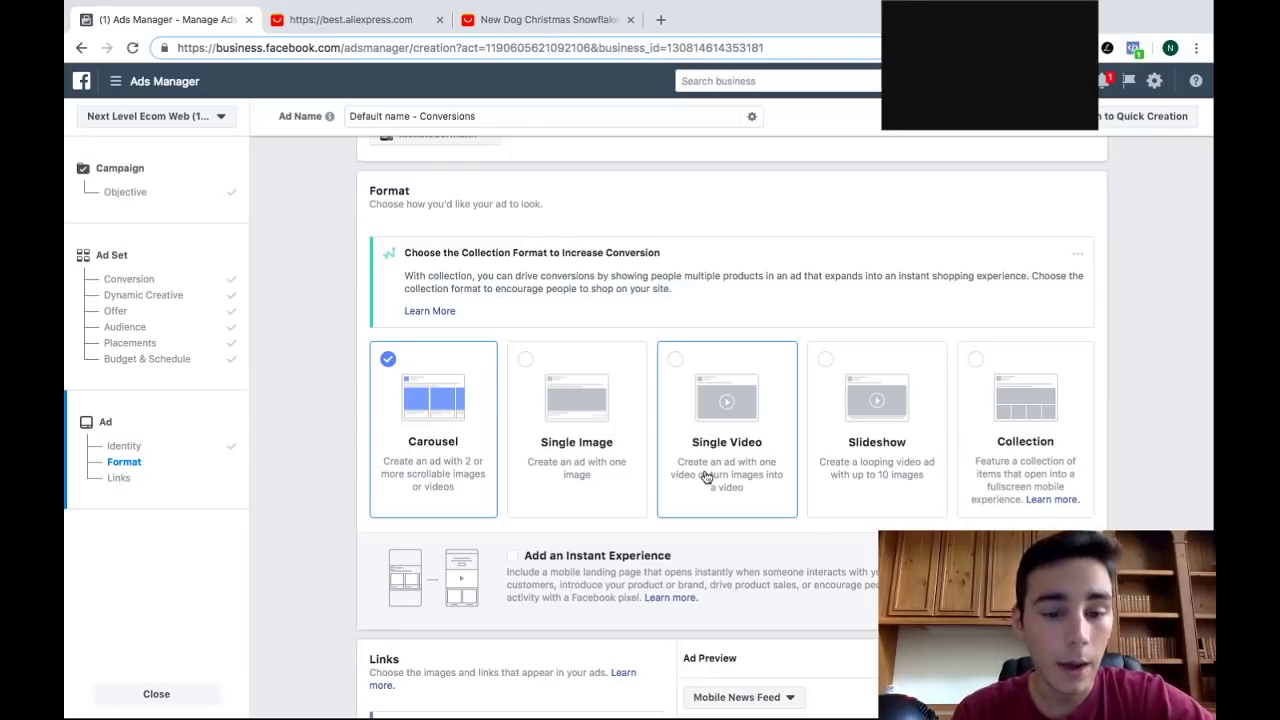
{"action": "scroll", "coordinate": [707, 477], "scroll_direction": "down", "scroll_amount": 1}
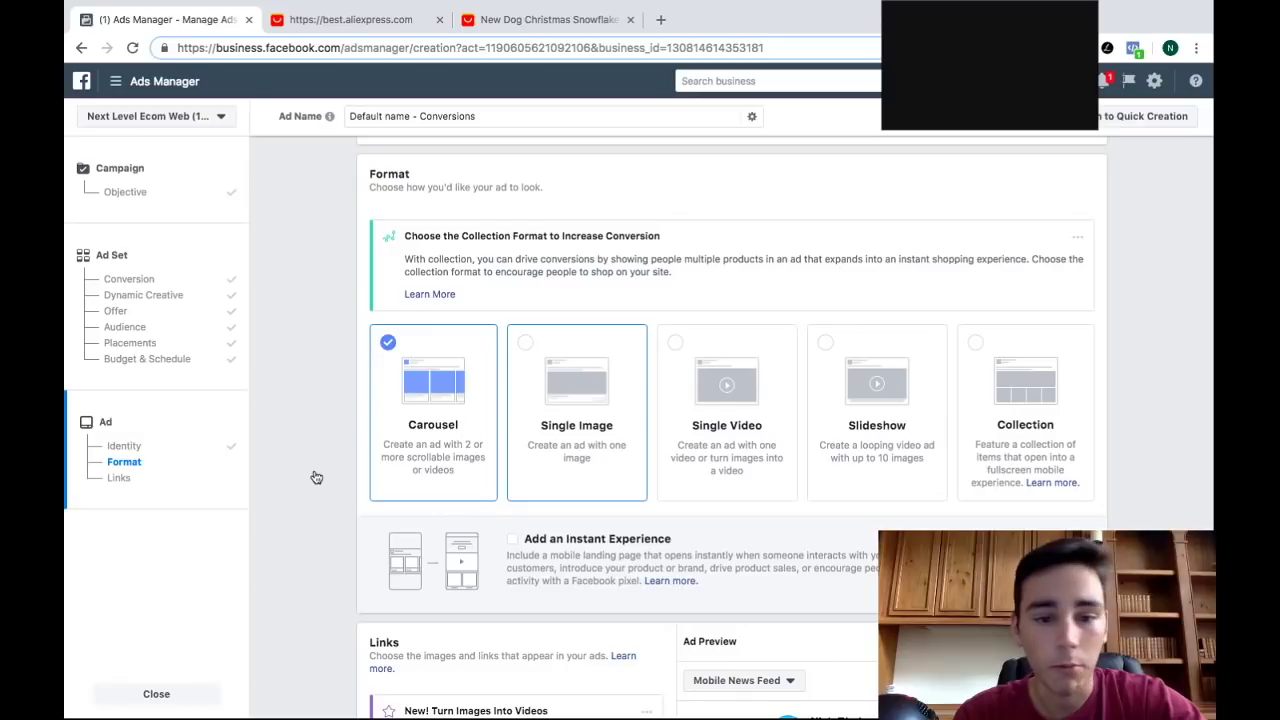
{"action": "left_click", "coordinate": [576, 400]}
{"action": "scroll", "coordinate": [481, 279], "scroll_direction": "down", "scroll_amount": 3}
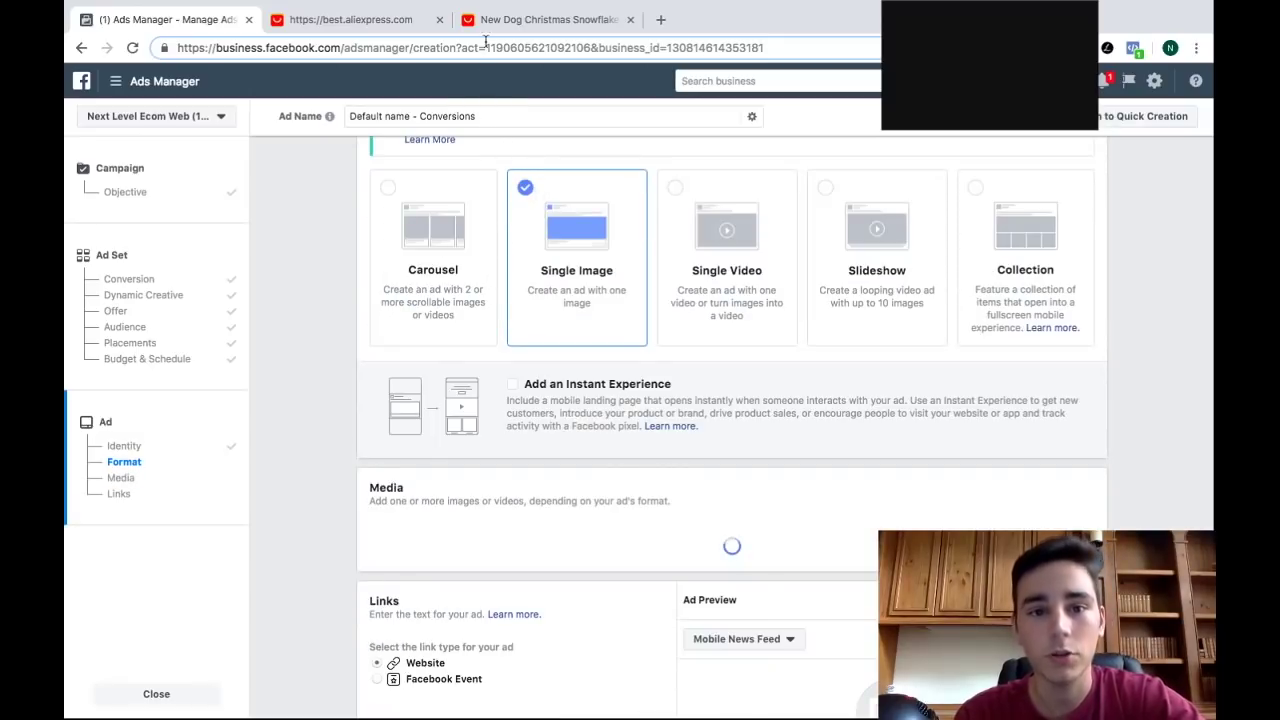
{"action": "scroll", "coordinate": [339, 406], "scroll_direction": "down", "scroll_amount": 1}
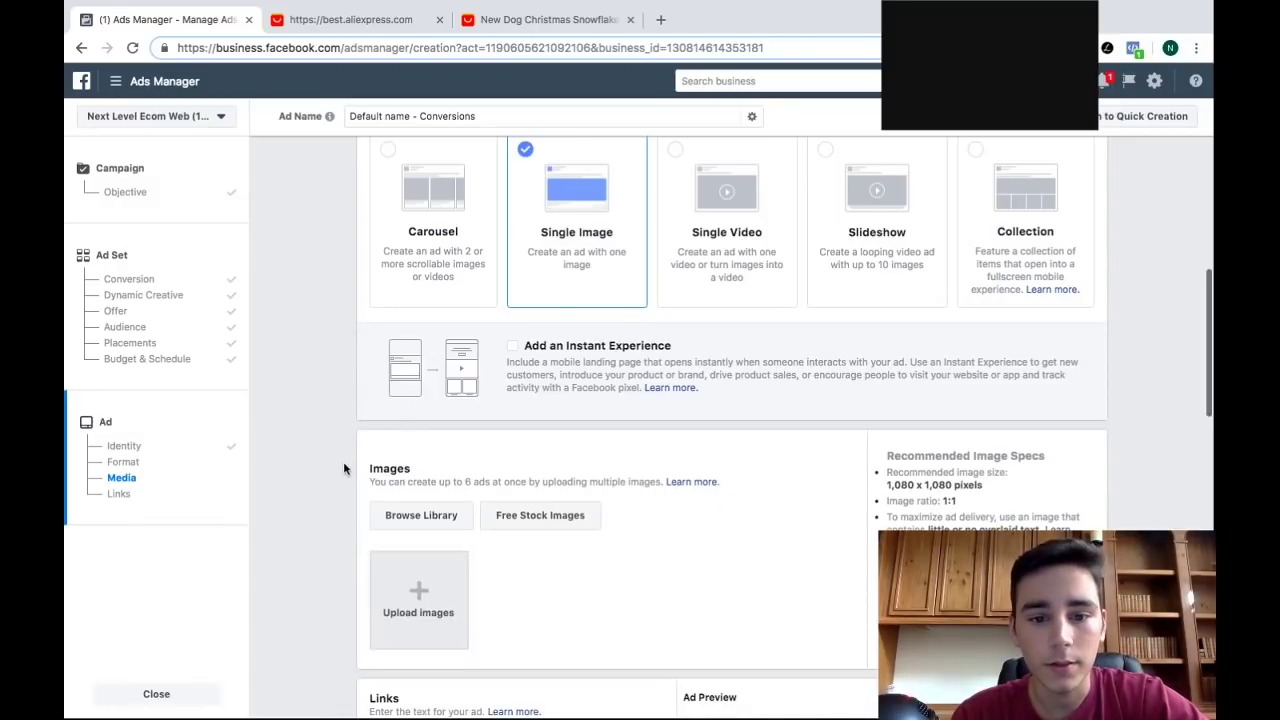
{"action": "scroll", "coordinate": [608, 506], "scroll_direction": "down", "scroll_amount": 3}
{"action": "scroll", "coordinate": [610, 505], "scroll_direction": "down", "scroll_amount": 1}
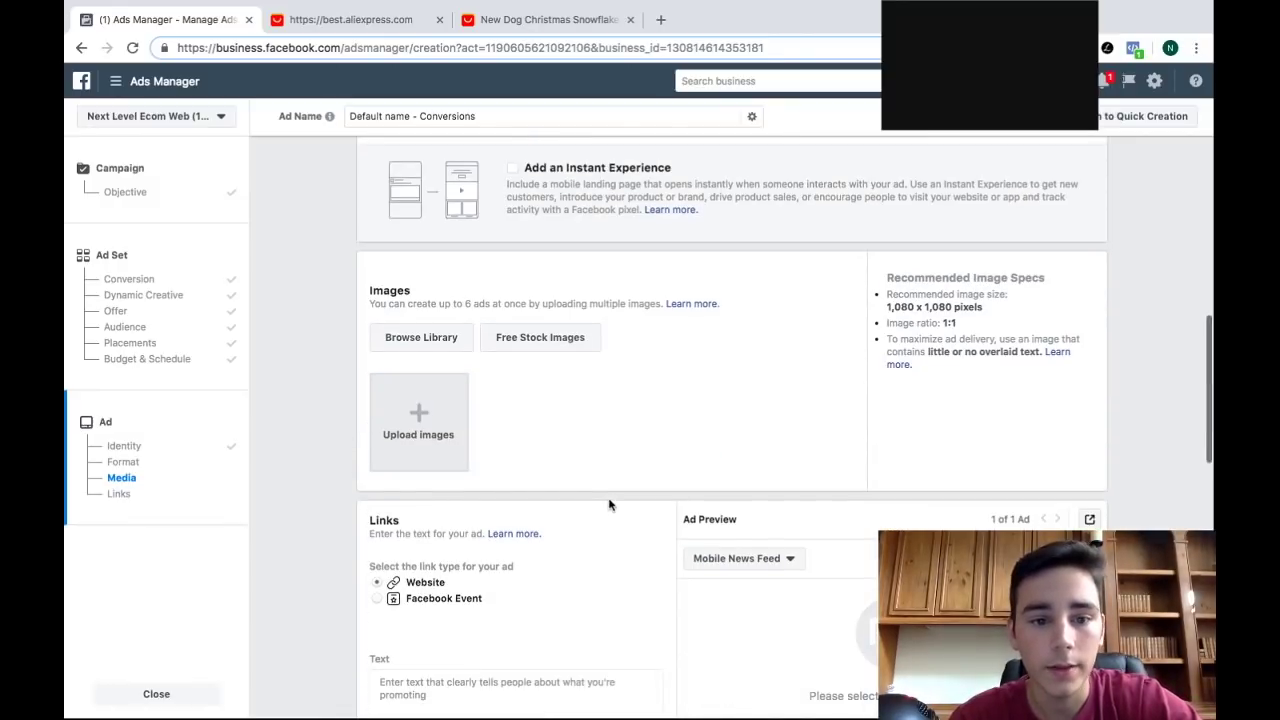
Look over the ad's Images and Links sections and make the ad text field active
{"action": "scroll", "coordinate": [608, 504], "scroll_direction": "down", "scroll_amount": 2}
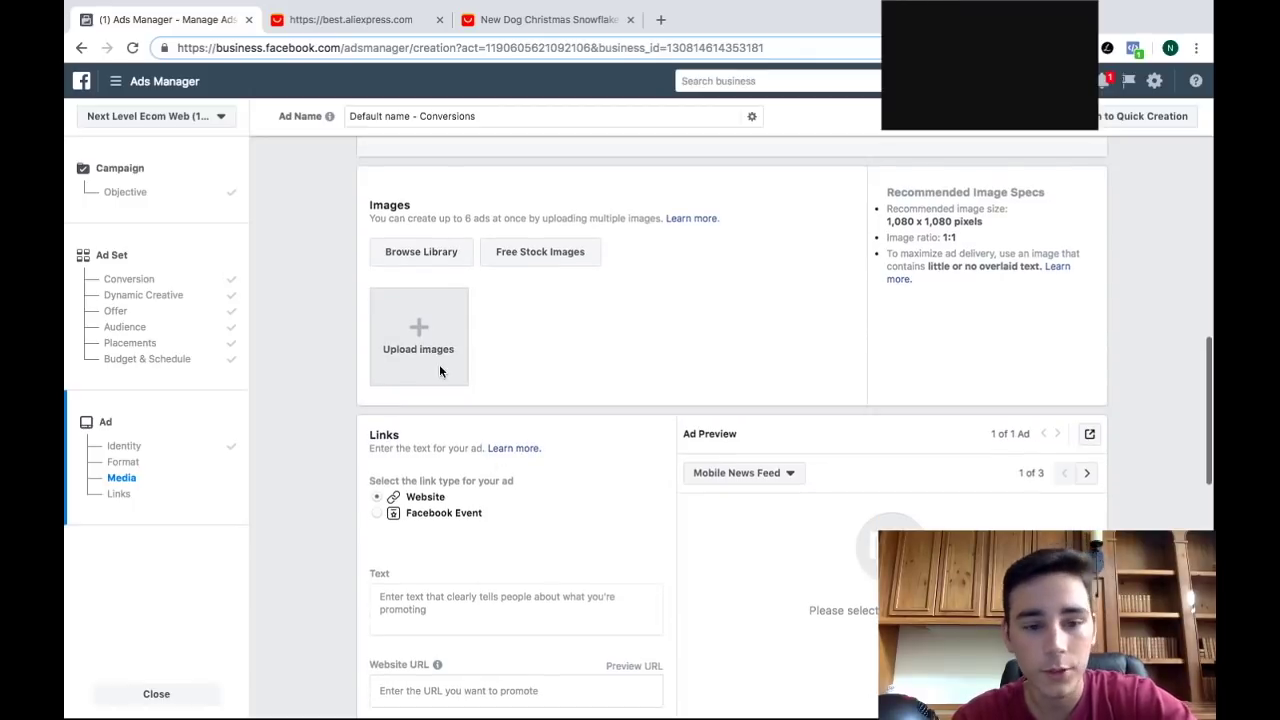
{"action": "scroll", "coordinate": [540, 390], "scroll_direction": "down", "scroll_amount": 3}
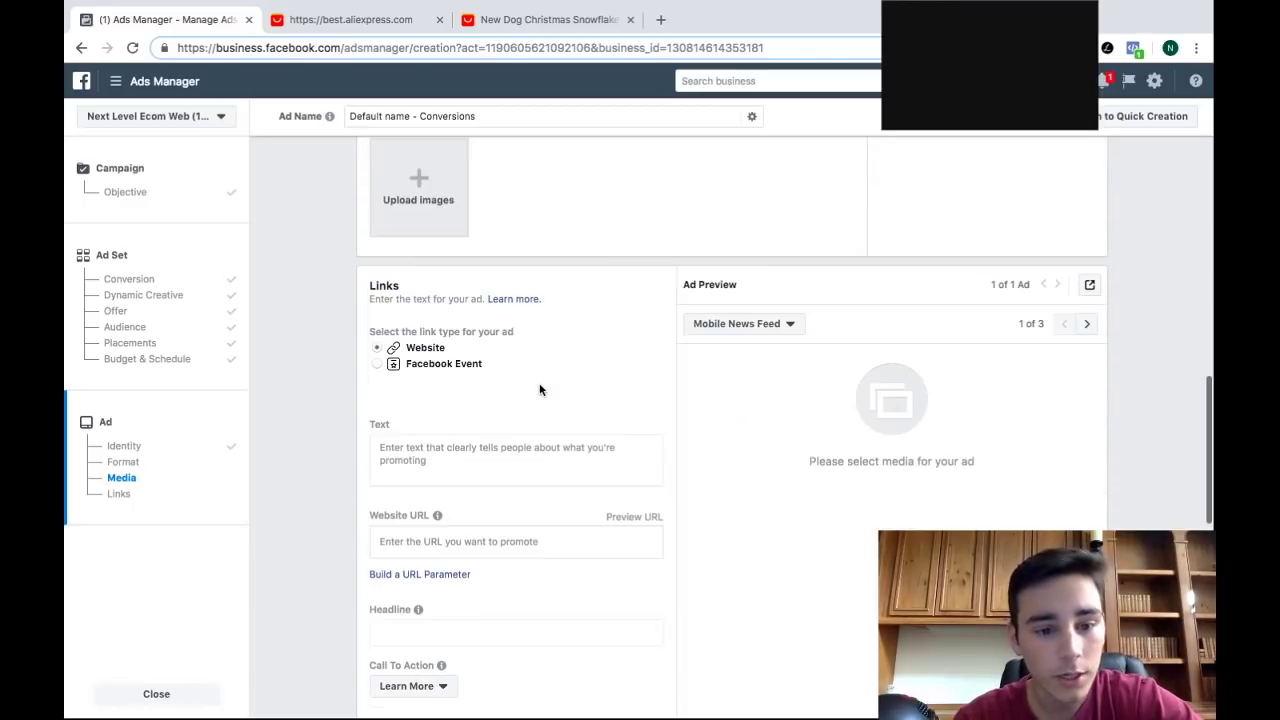
{"action": "left_click", "coordinate": [435, 452]}
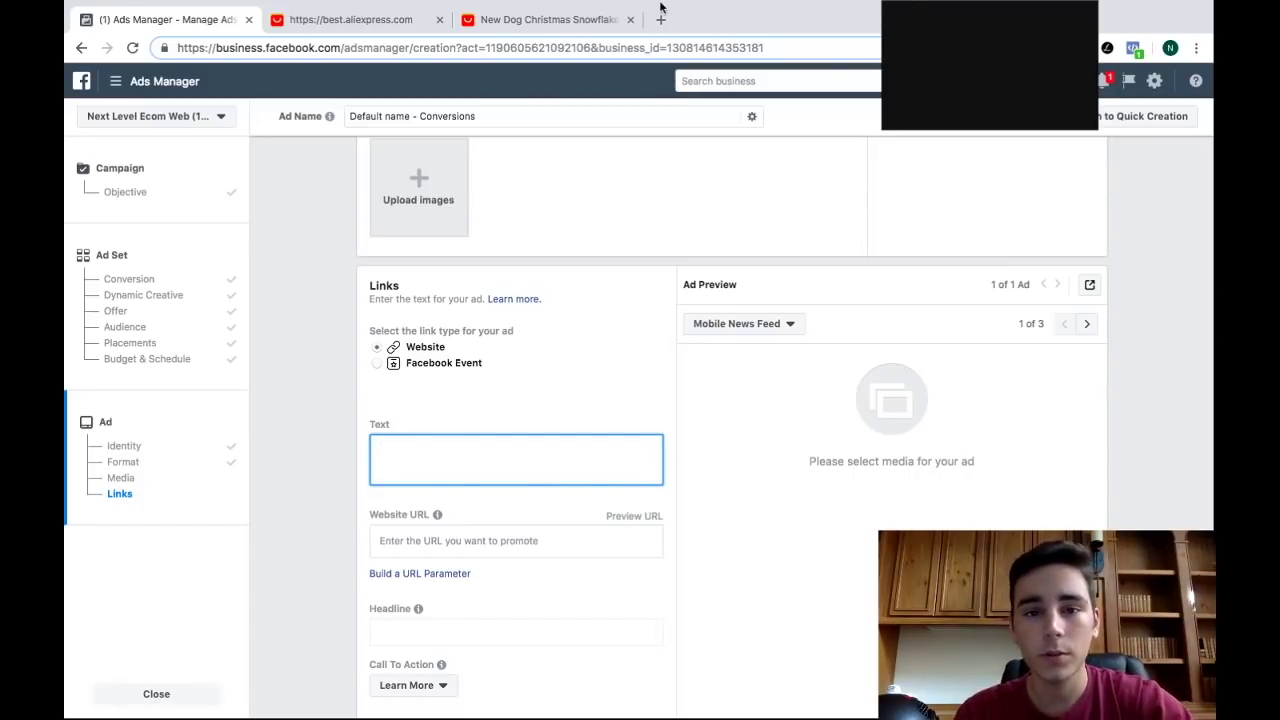
Search Facebook videos for "christmas rolling pin" and play TrendzFina's "The Best Christmas Embossing Rolling Pin" video with the sound muted
{"action": "mouse_move", "coordinate": [662, 10]}
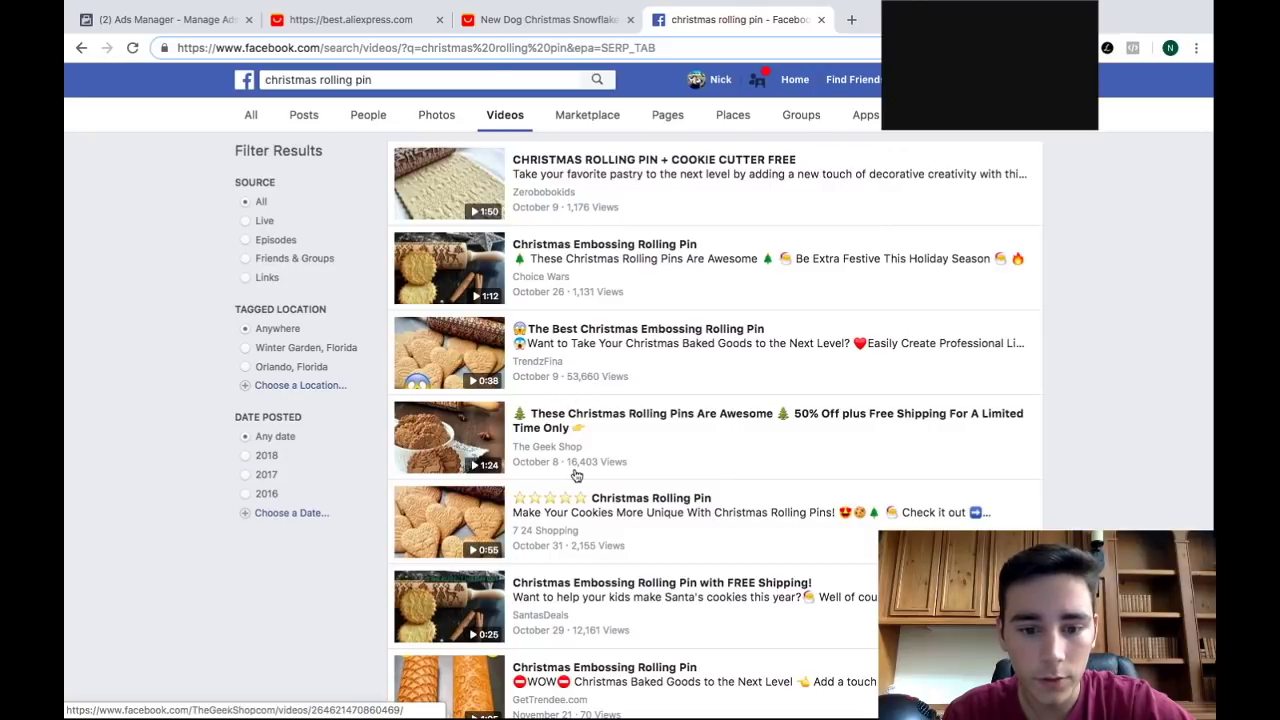
{"action": "left_click", "coordinate": [474, 362]}
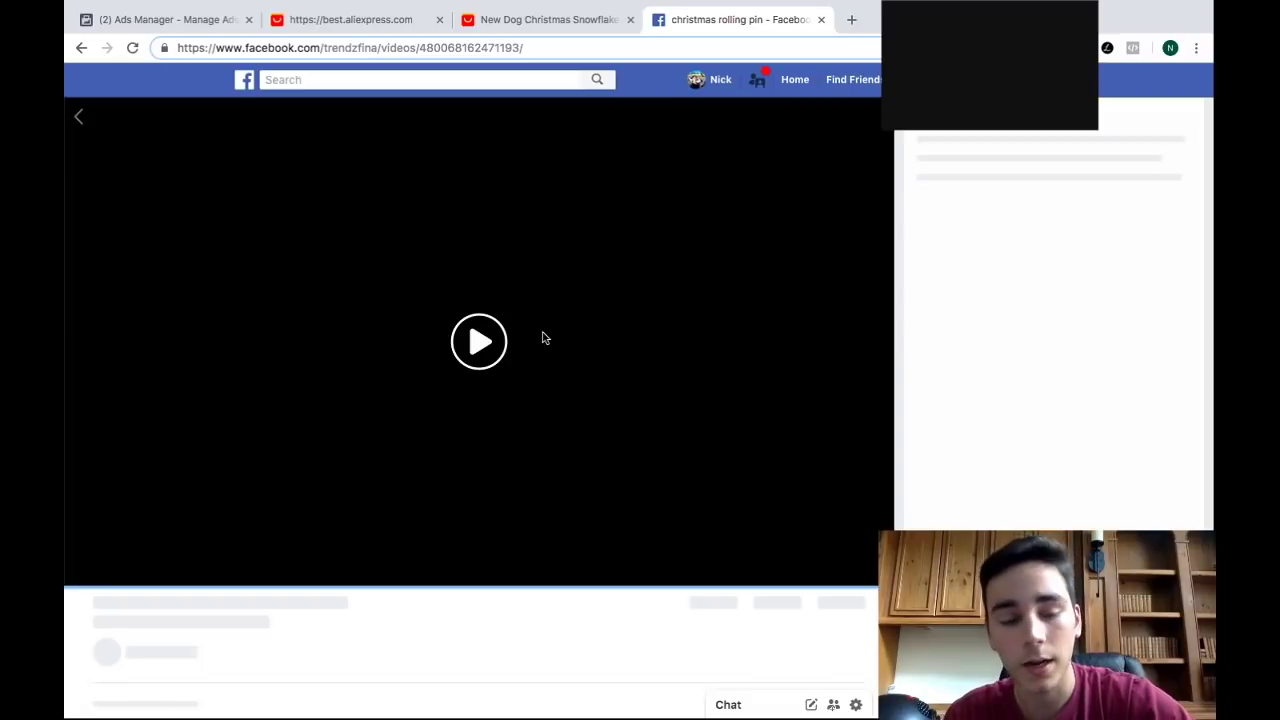
{"action": "left_click", "coordinate": [526, 338]}
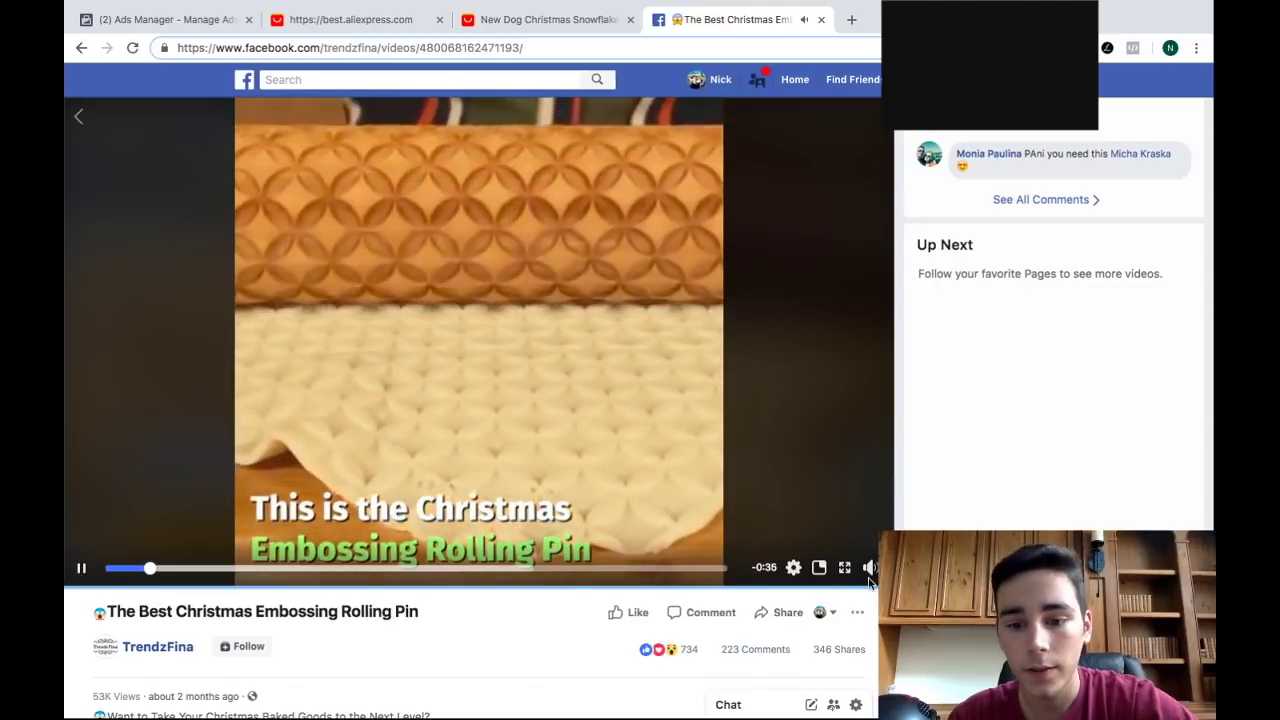
{"action": "mouse_move", "coordinate": [870, 567]}
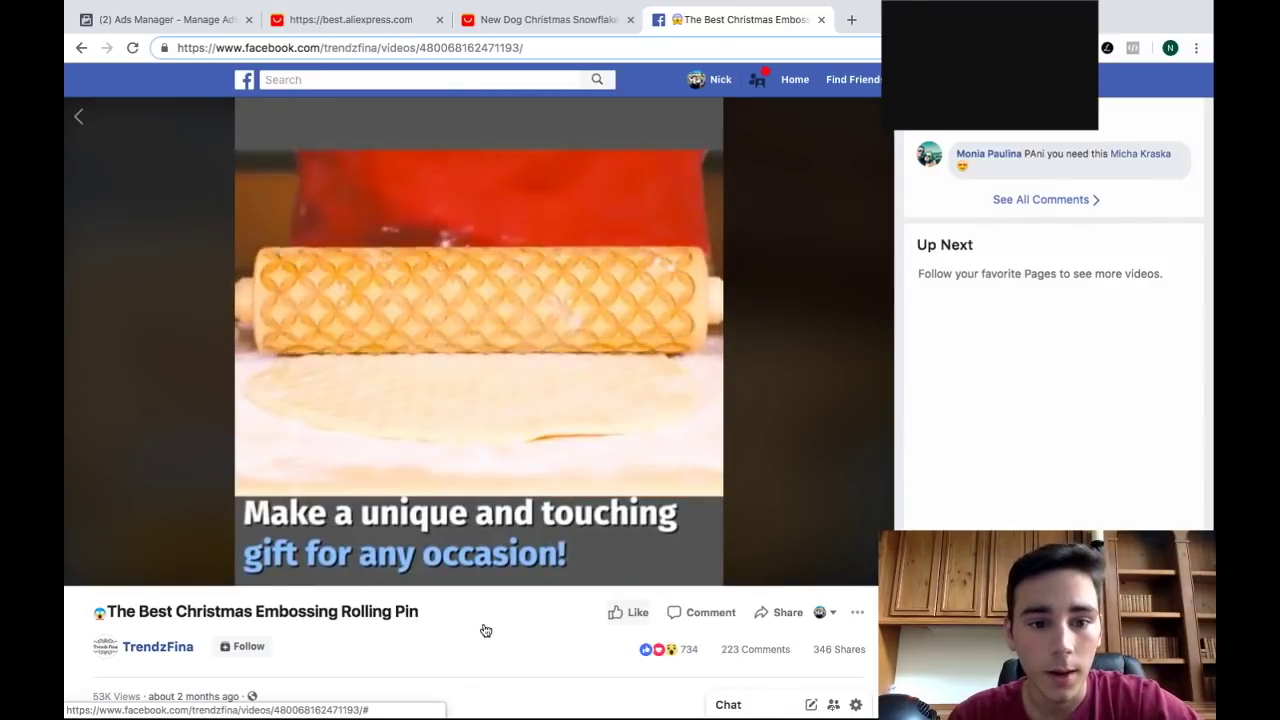
Pause the TrendzFina video and examine its title, ad copy and engagement as a reference for the ad text
{"action": "scroll", "coordinate": [483, 628], "scroll_direction": "down", "scroll_amount": 2}
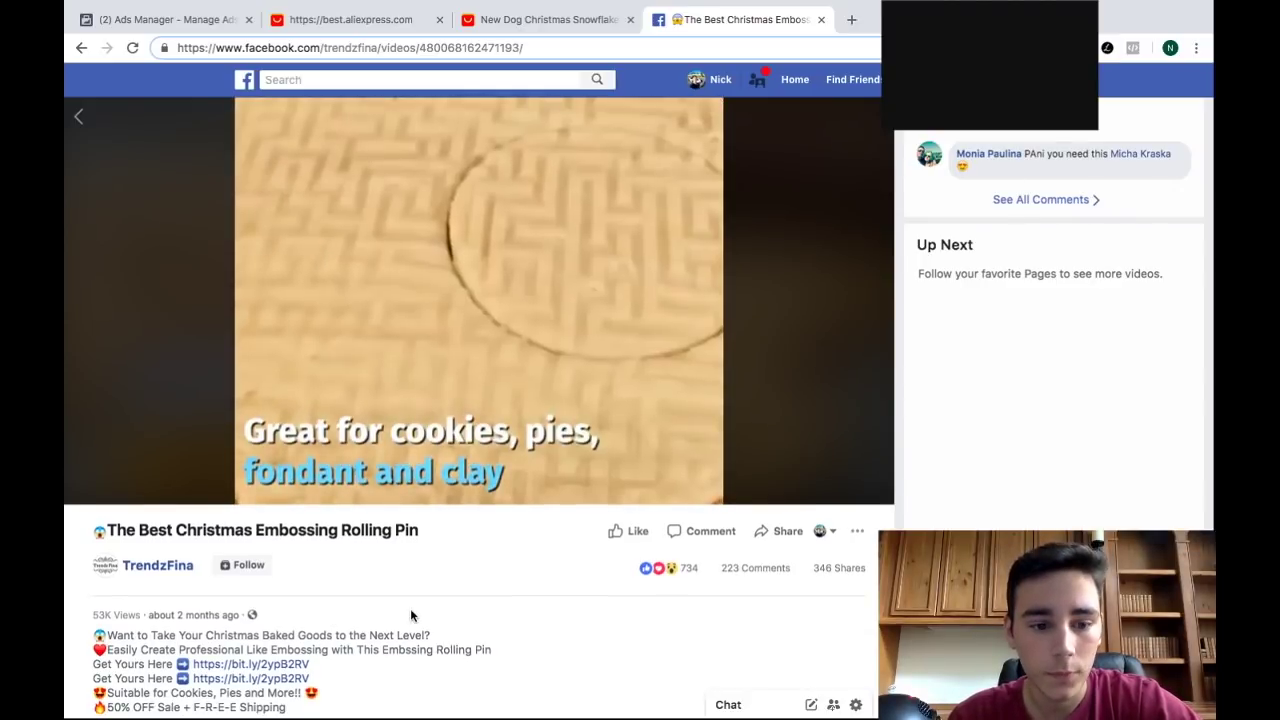
{"action": "scroll", "coordinate": [410, 610], "scroll_direction": "down", "scroll_amount": 1}
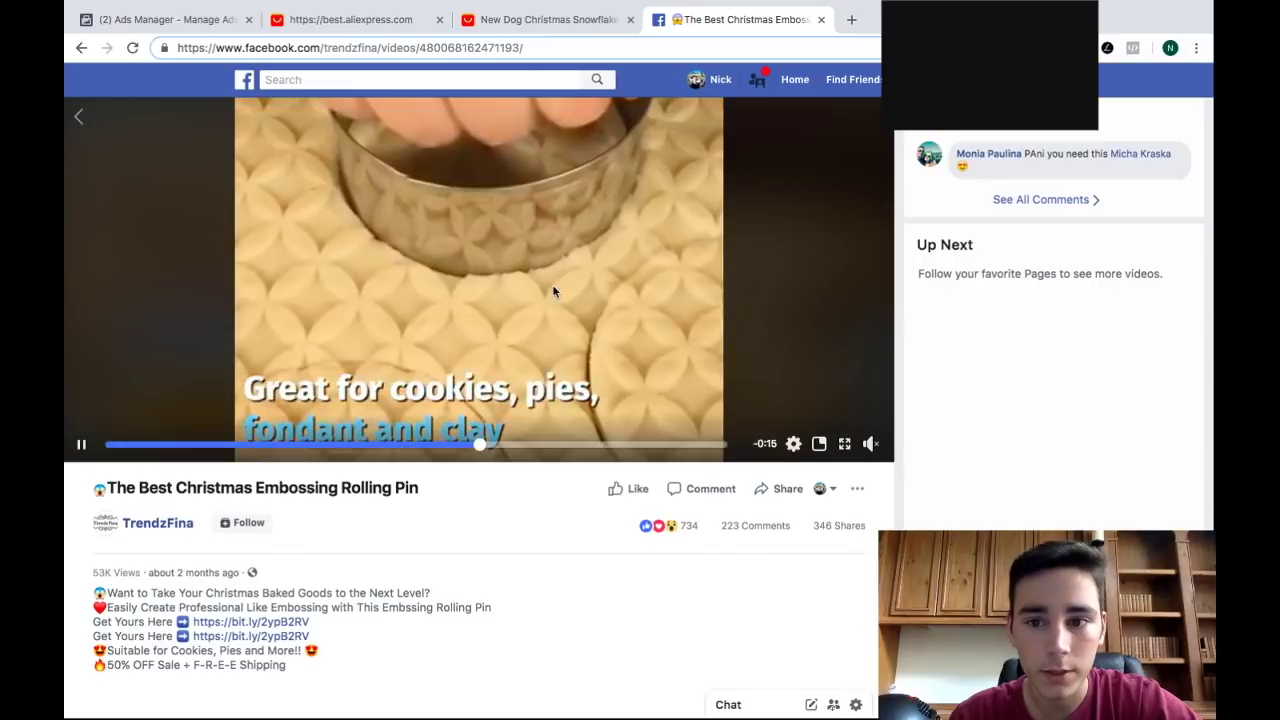
{"action": "left_click", "coordinate": [553, 291]}
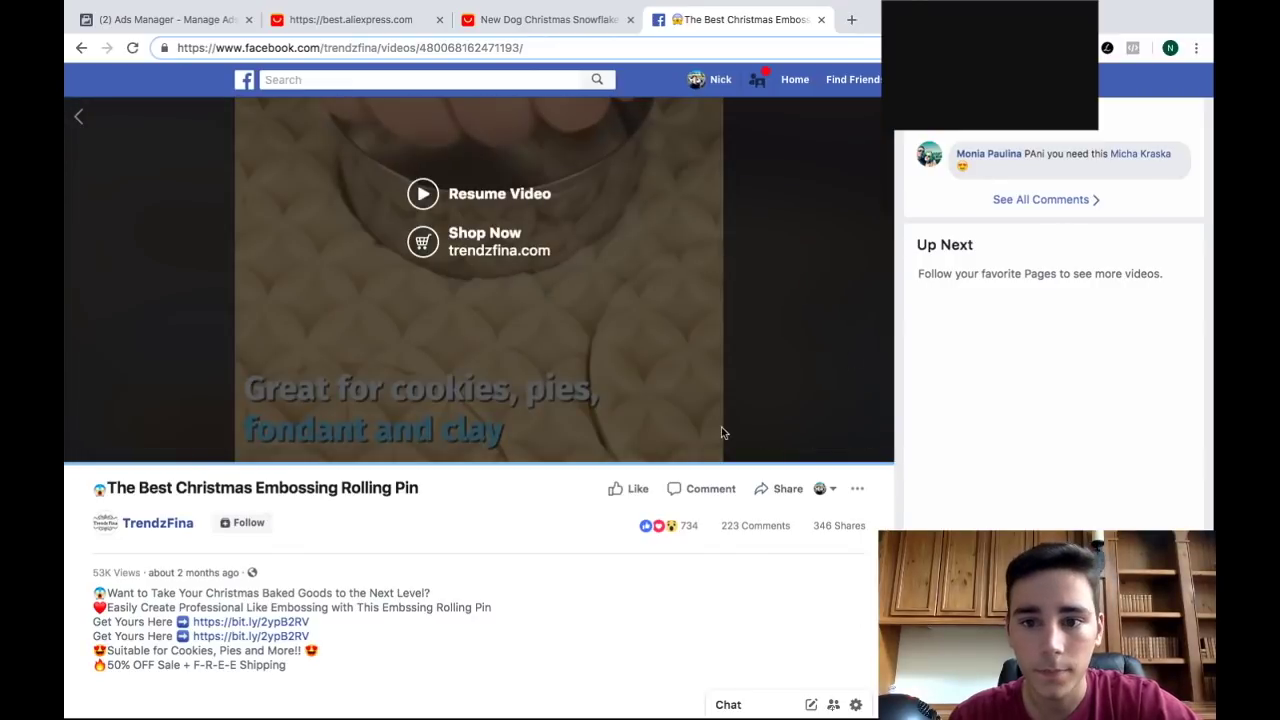
{"action": "scroll", "coordinate": [467, 563], "scroll_direction": "down", "scroll_amount": 1}
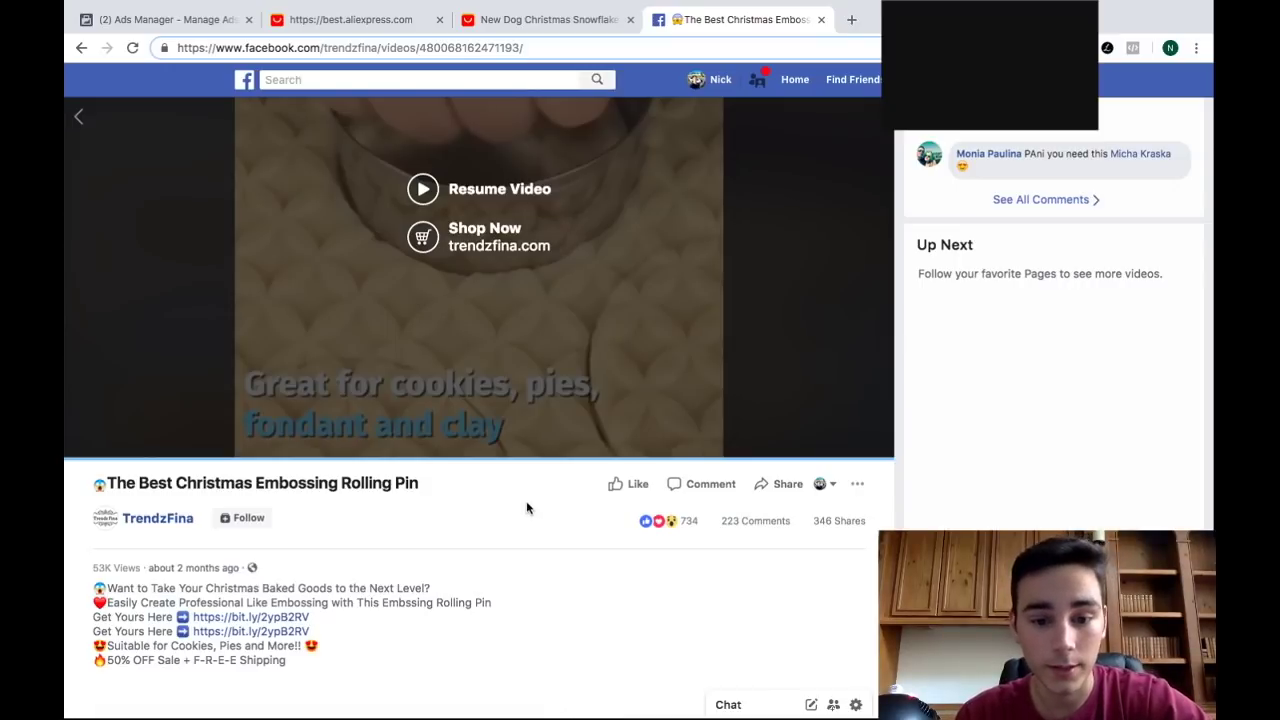
{"action": "scroll", "coordinate": [593, 110], "scroll_direction": "up", "scroll_amount": 1}
{"action": "scroll", "coordinate": [593, 110], "scroll_direction": "up", "scroll_amount": 1}
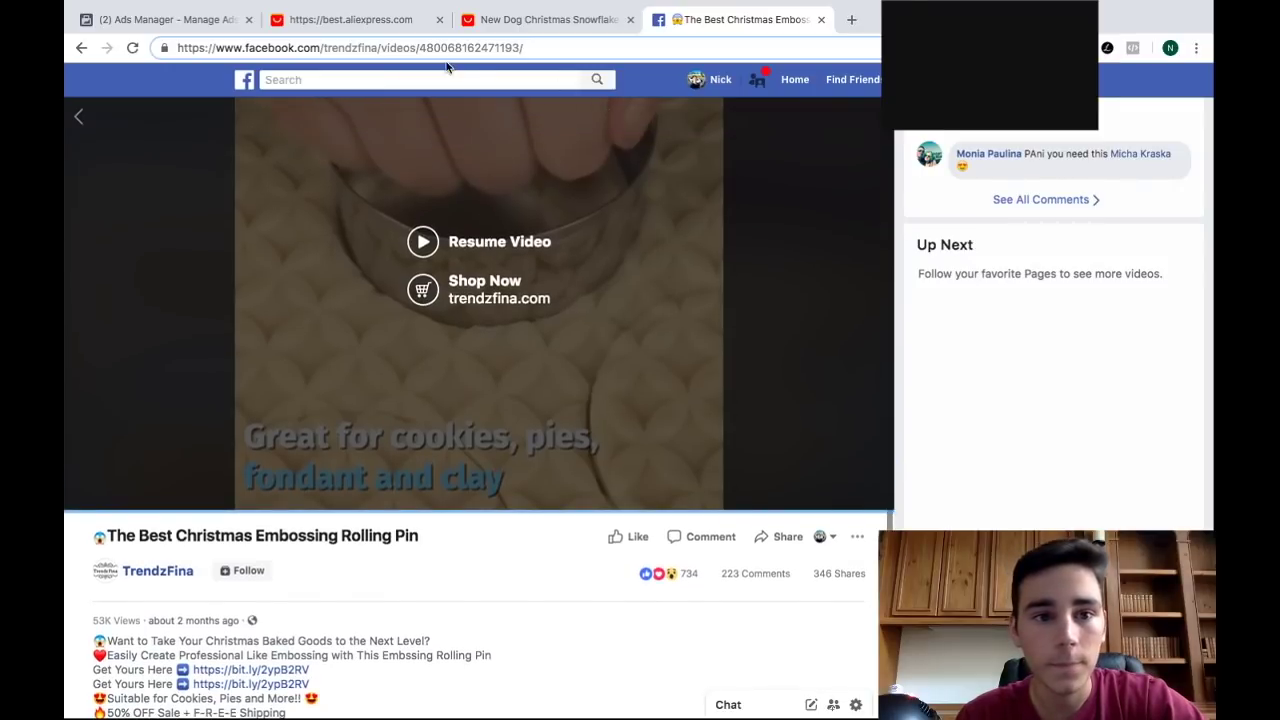
Return to the ad's Links section in Ads Manager and set the call to action to Shop Now
{"action": "left_click", "coordinate": [166, 21]}
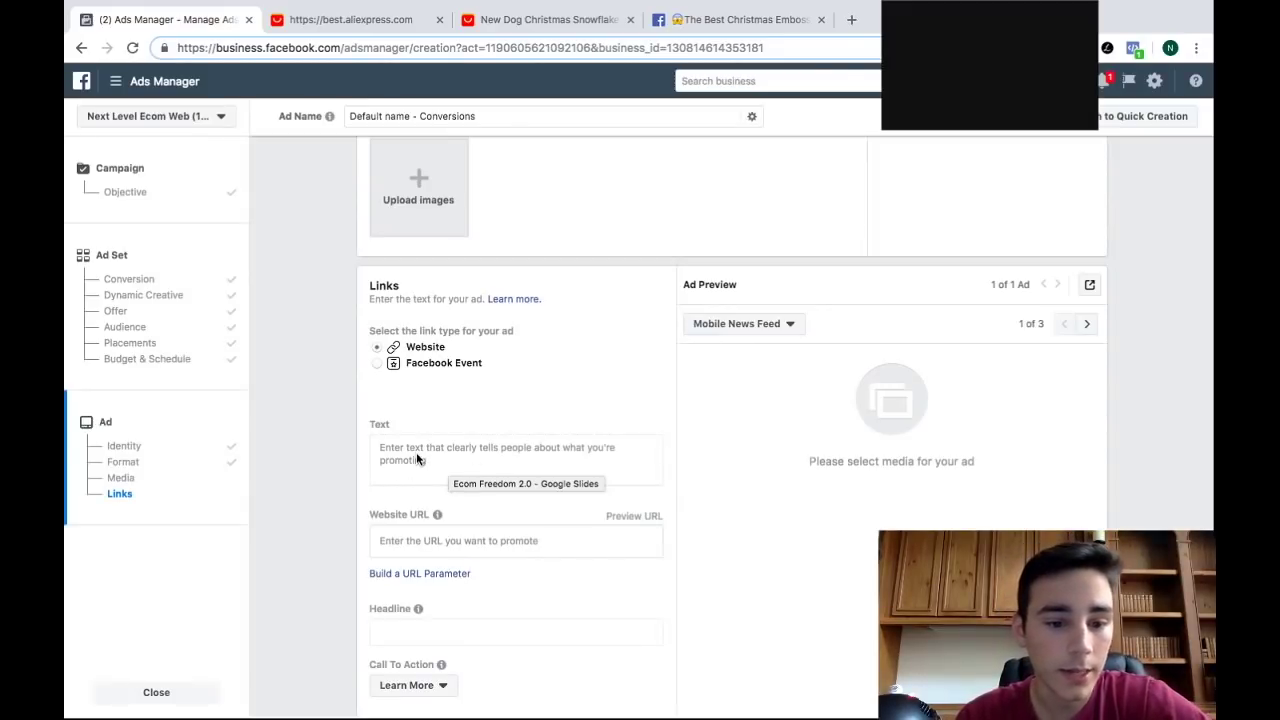
{"action": "left_click", "coordinate": [458, 476]}
{"action": "scroll", "coordinate": [440, 498], "scroll_direction": "down", "scroll_amount": 1}
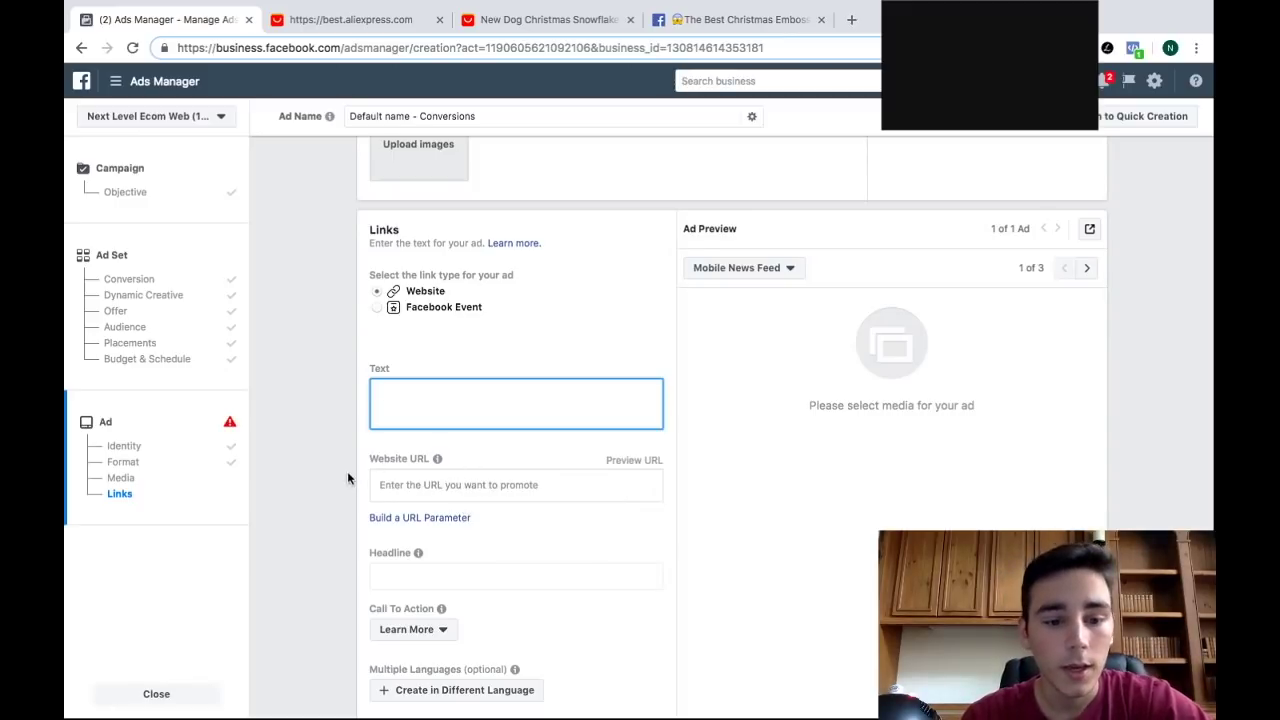
{"action": "scroll", "coordinate": [350, 474], "scroll_direction": "down", "scroll_amount": 1}
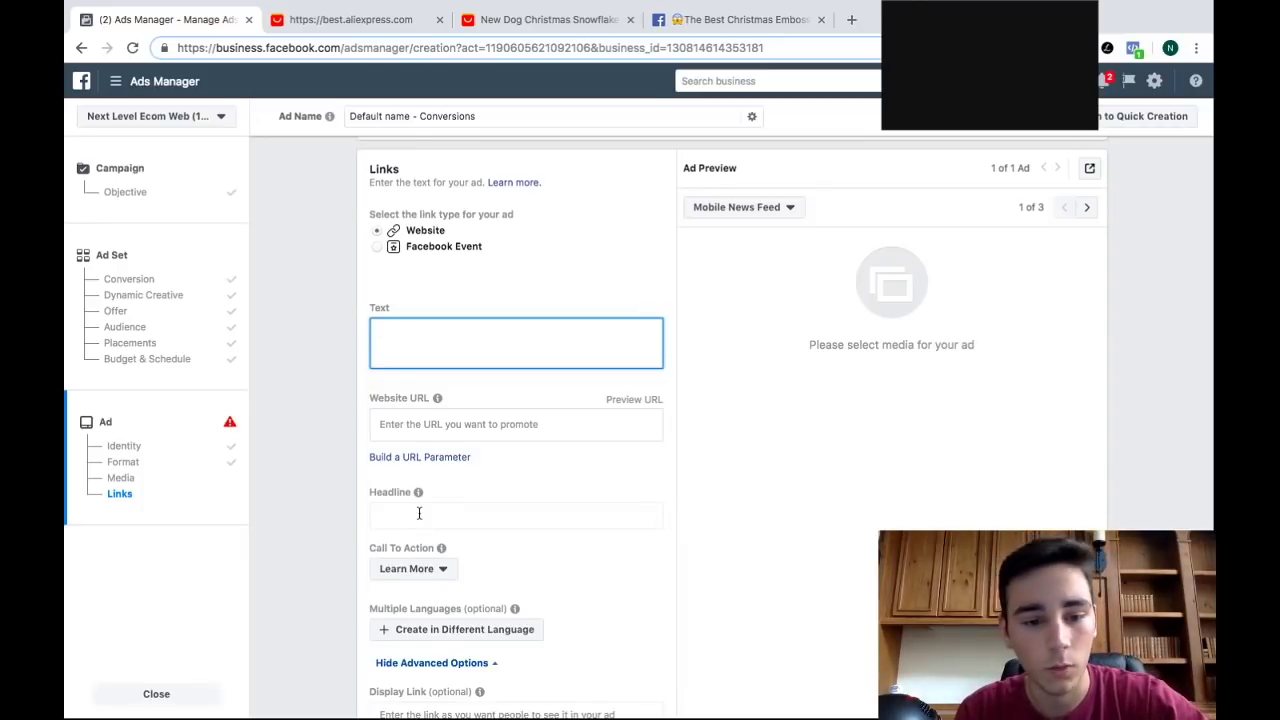
{"action": "scroll", "coordinate": [325, 516], "scroll_direction": "down", "scroll_amount": 2}
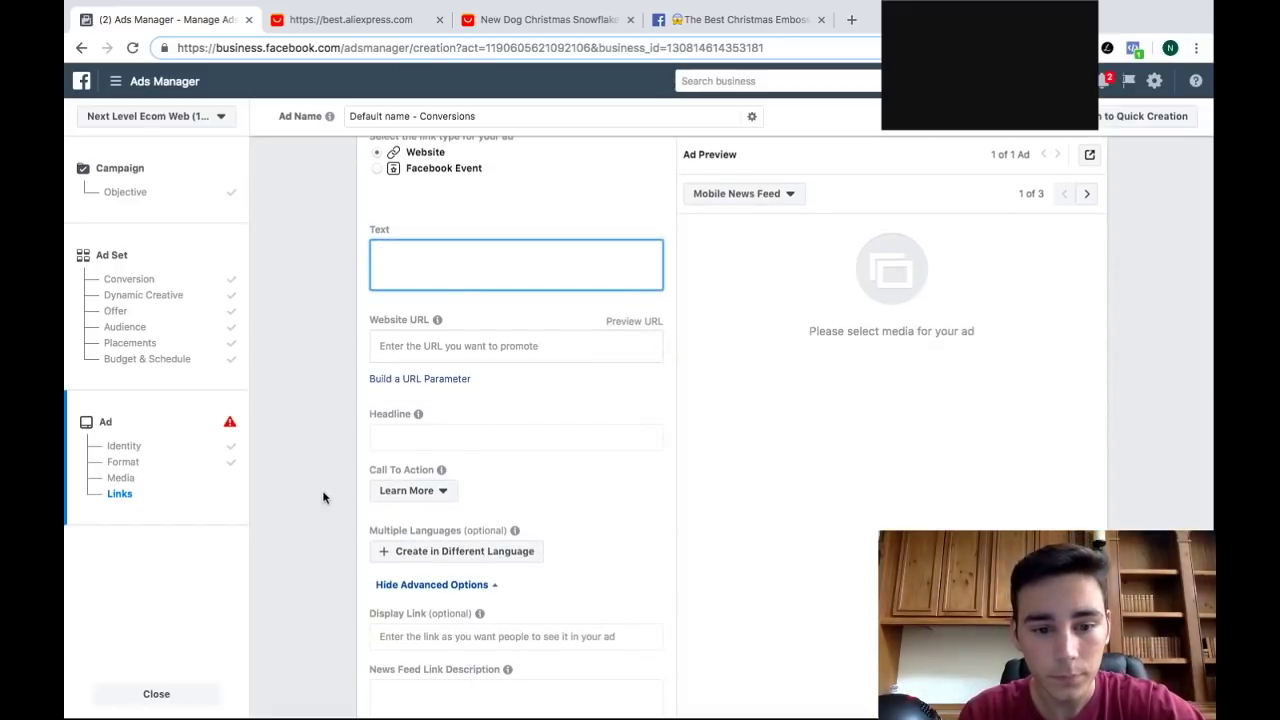
{"action": "scroll", "coordinate": [326, 499], "scroll_direction": "down", "scroll_amount": 1}
{"action": "left_click", "coordinate": [426, 487]}
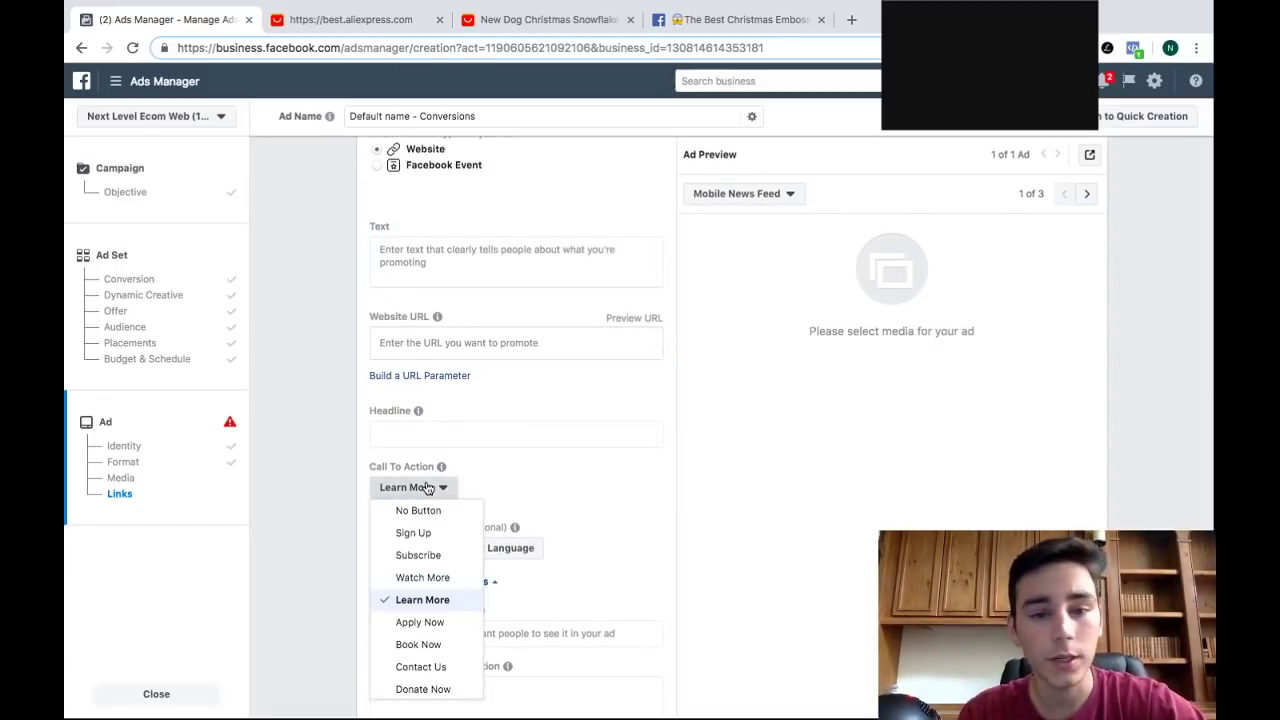
{"action": "scroll", "coordinate": [430, 590], "scroll_direction": "down", "scroll_amount": 5}
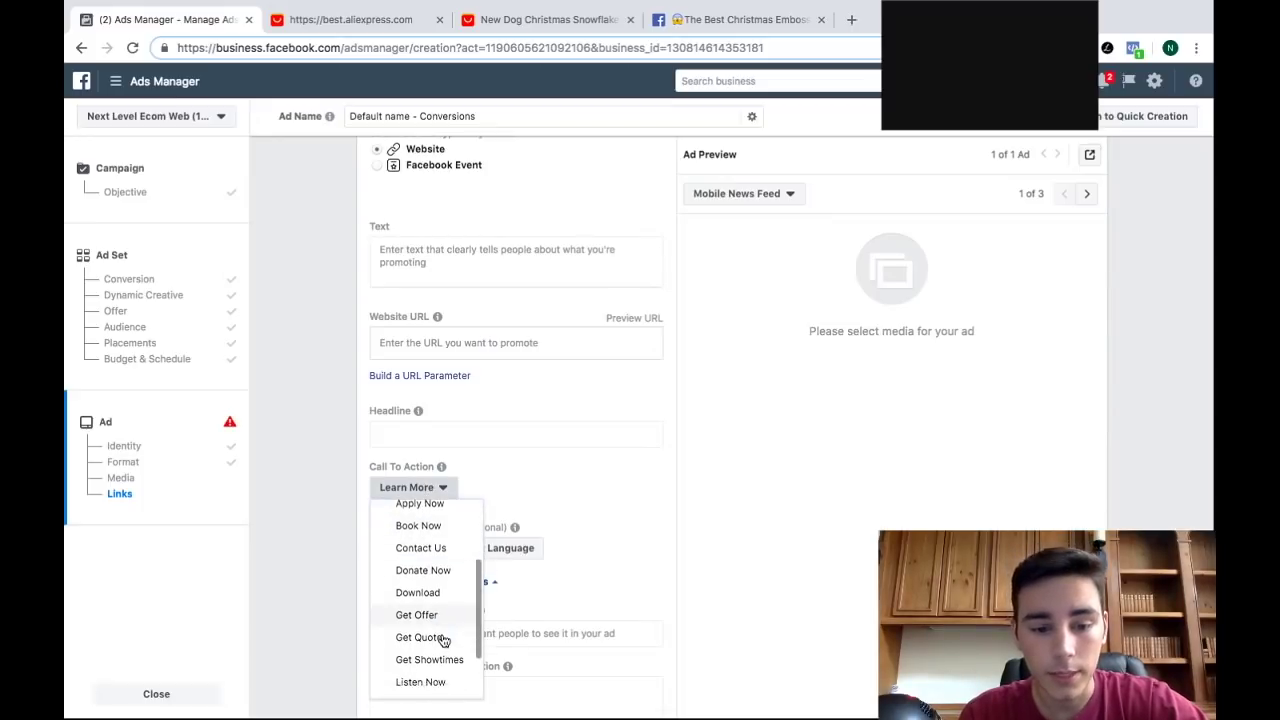
{"action": "scroll", "coordinate": [440, 650], "scroll_direction": "down", "scroll_amount": 2}
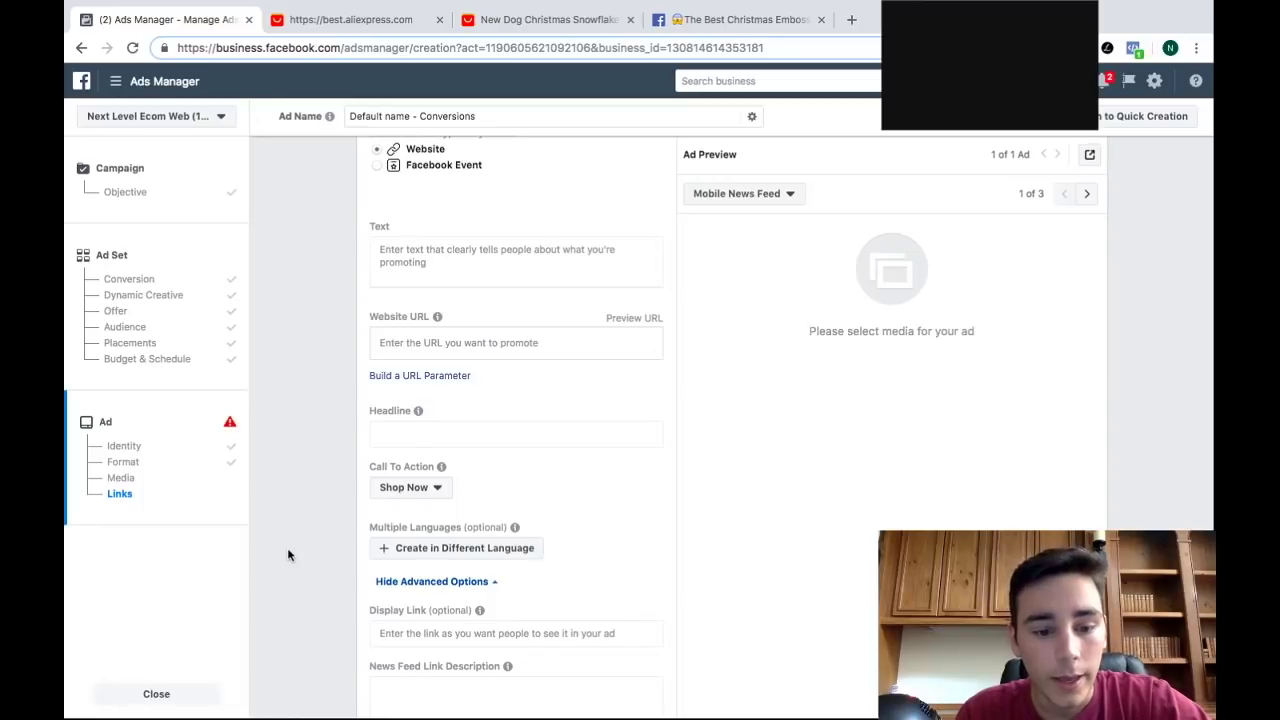
Go back from the ad setup to the ad set and close the campaign creation, keeping the Cookie Roller campaign as a draft
{"action": "scroll", "coordinate": [288, 555], "scroll_direction": "down", "scroll_amount": 1}
{"action": "scroll", "coordinate": [288, 555], "scroll_direction": "down", "scroll_amount": 4}
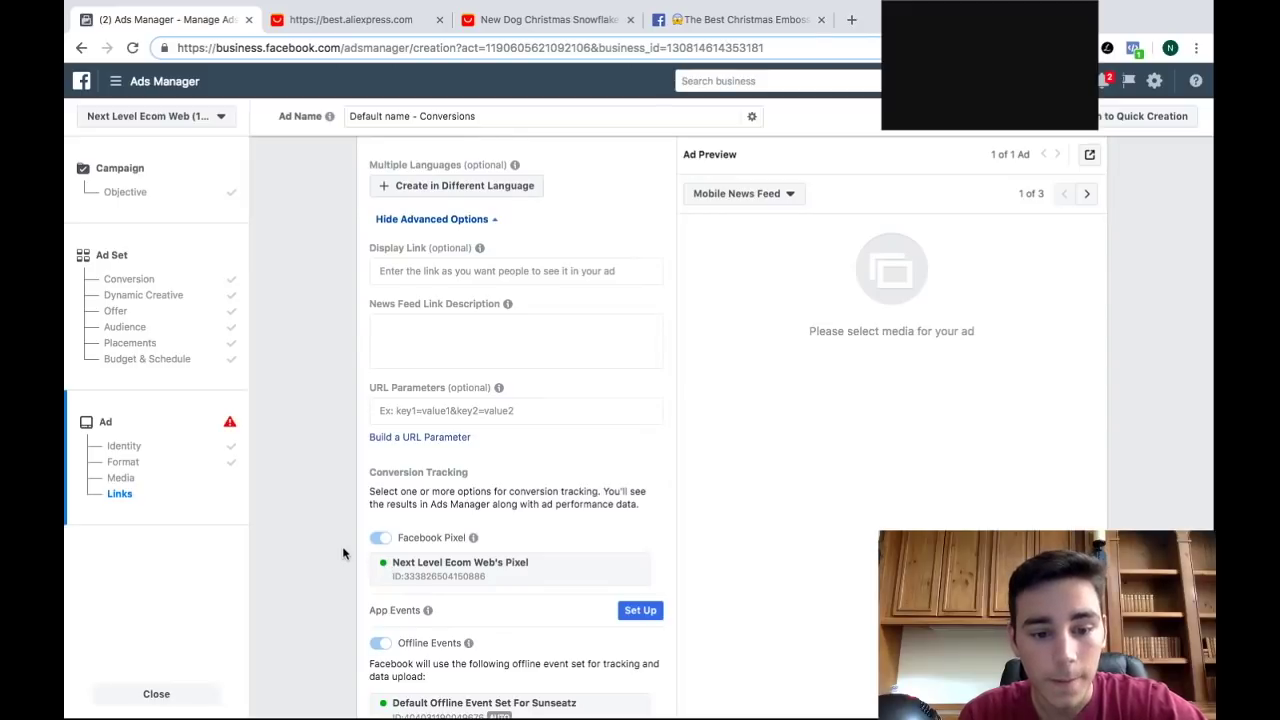
{"action": "scroll", "coordinate": [343, 553], "scroll_direction": "down", "scroll_amount": 3}
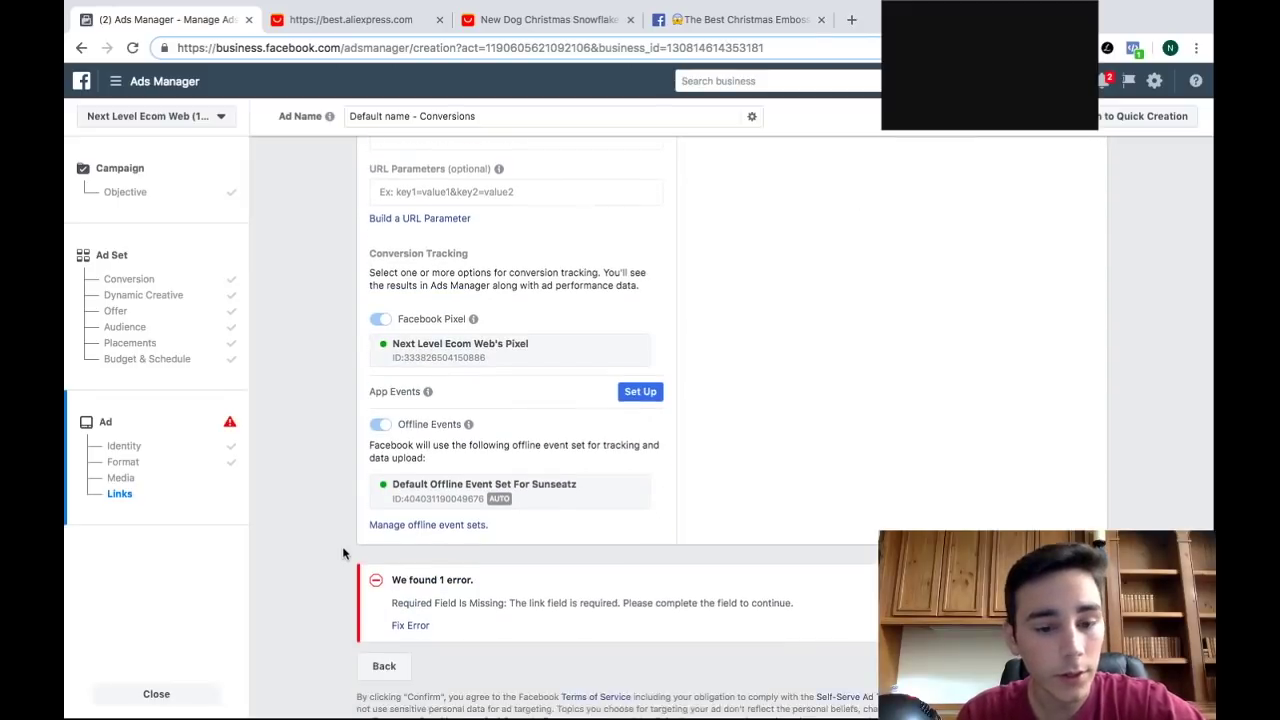
{"action": "scroll", "coordinate": [343, 553], "scroll_direction": "down", "scroll_amount": 1}
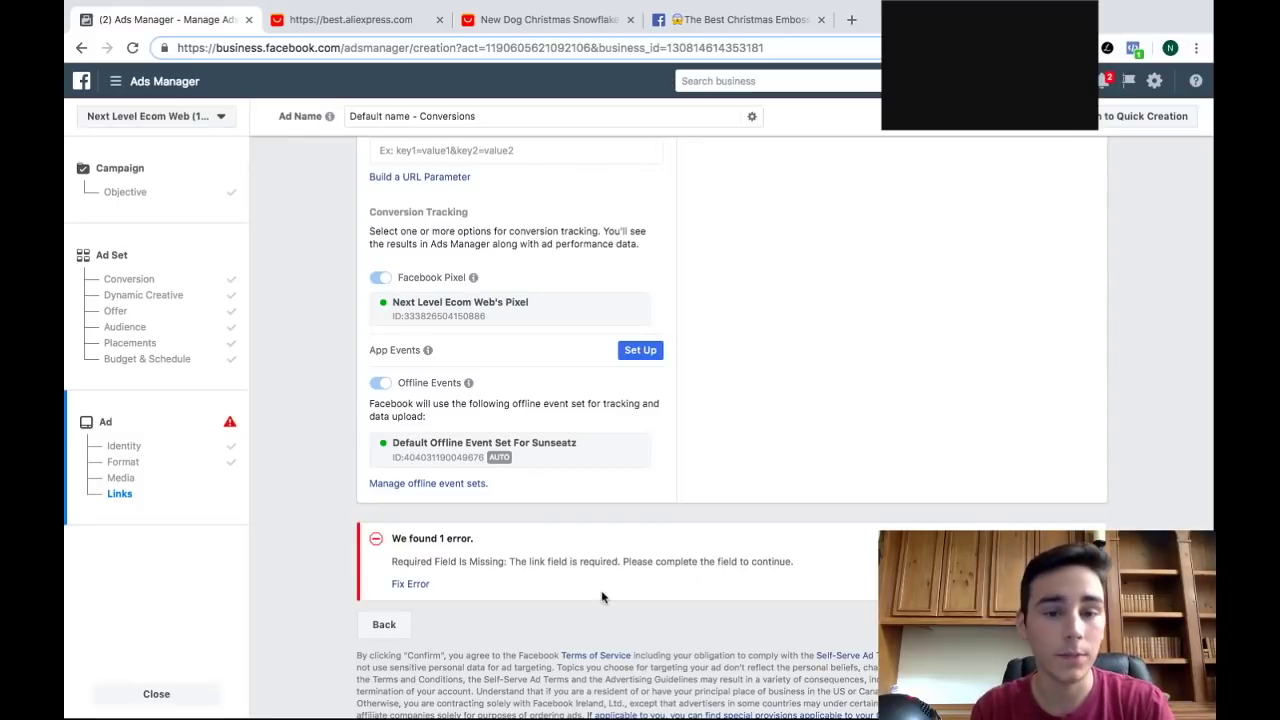
{"action": "left_click", "coordinate": [384, 626]}
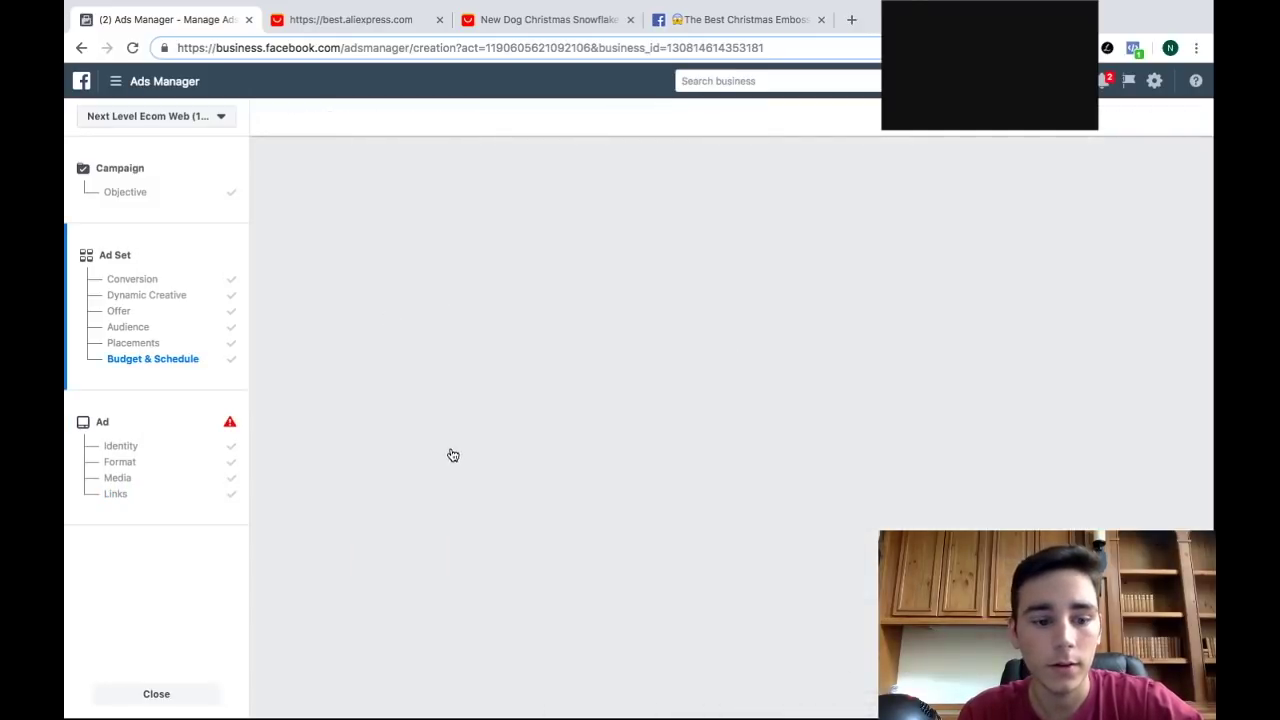
{"action": "left_click", "coordinate": [143, 698]}
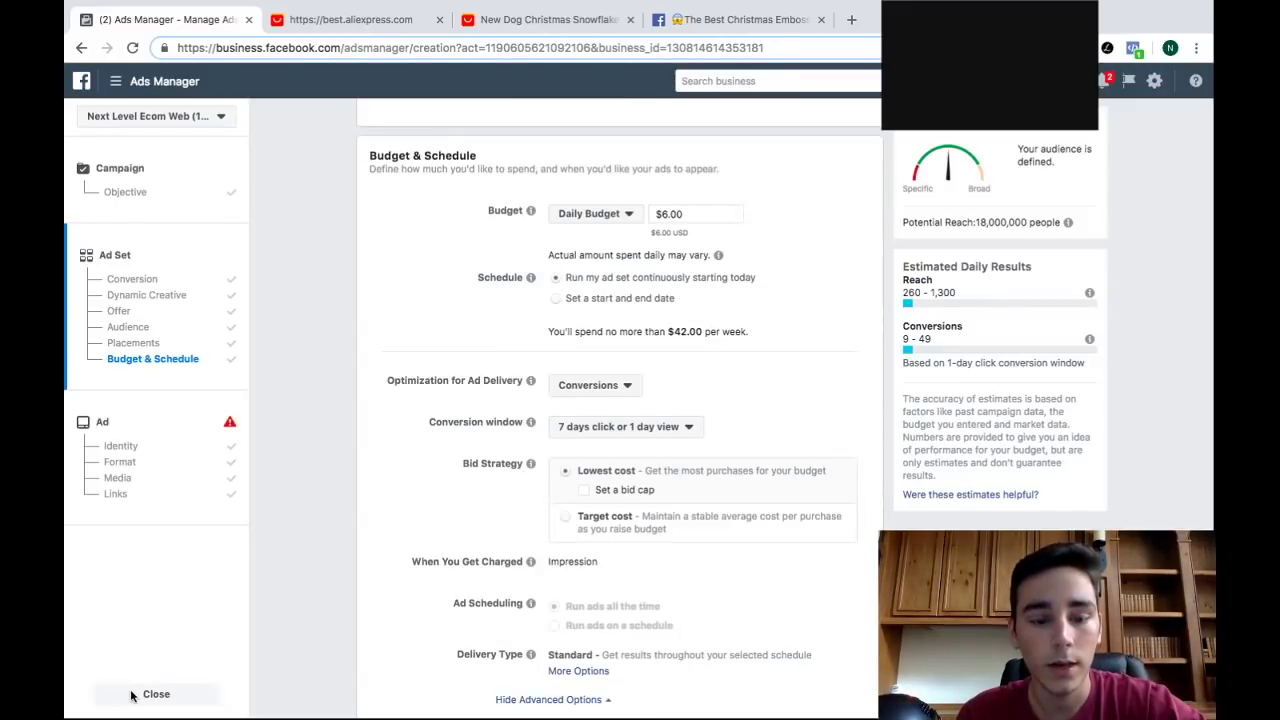
{"action": "left_click", "coordinate": [140, 694]}
{"action": "left_click", "coordinate": [652, 346]}
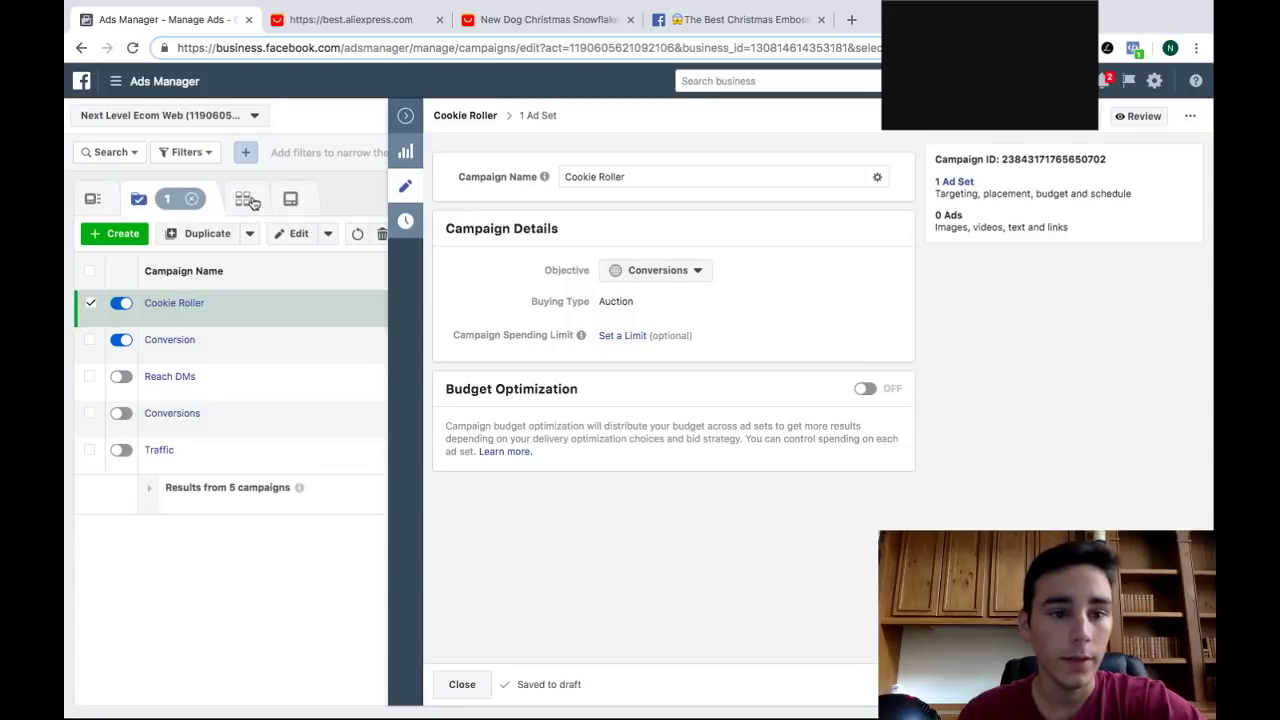
Duplicate the 24+ ad set within its original campaign with 4 copies
{"action": "left_click", "coordinate": [407, 117]}
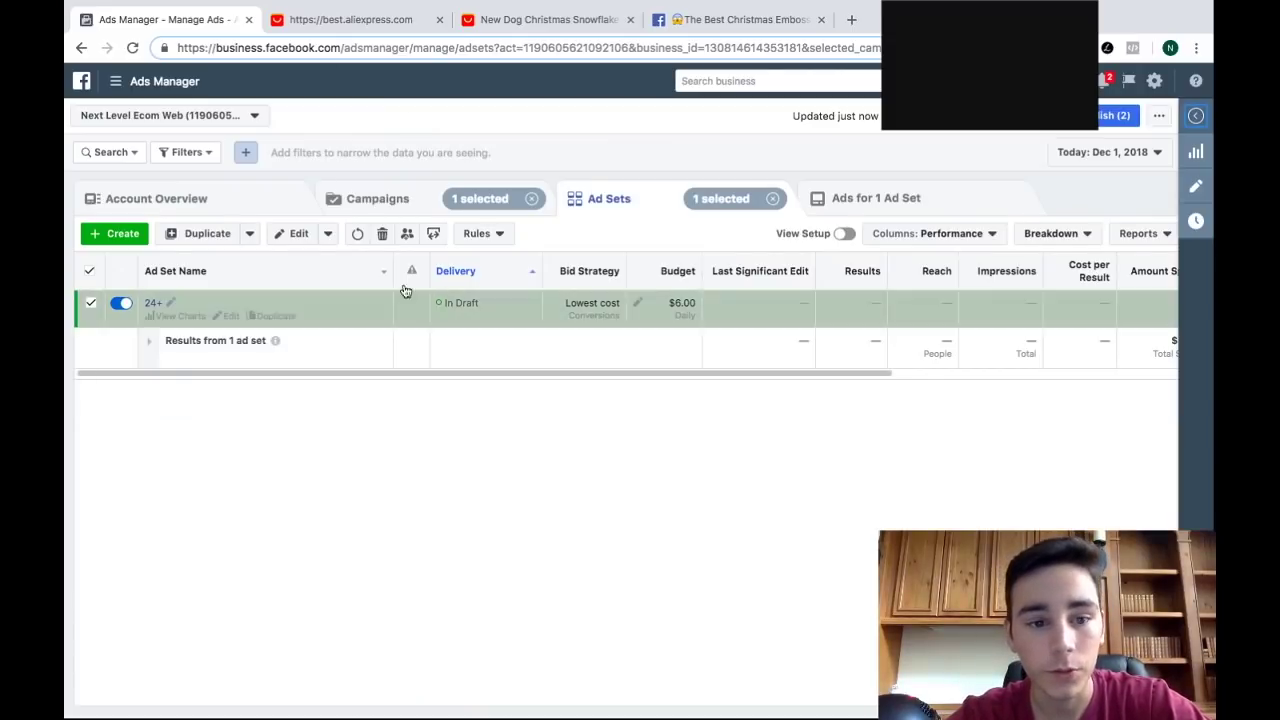
{"action": "left_click", "coordinate": [275, 316]}
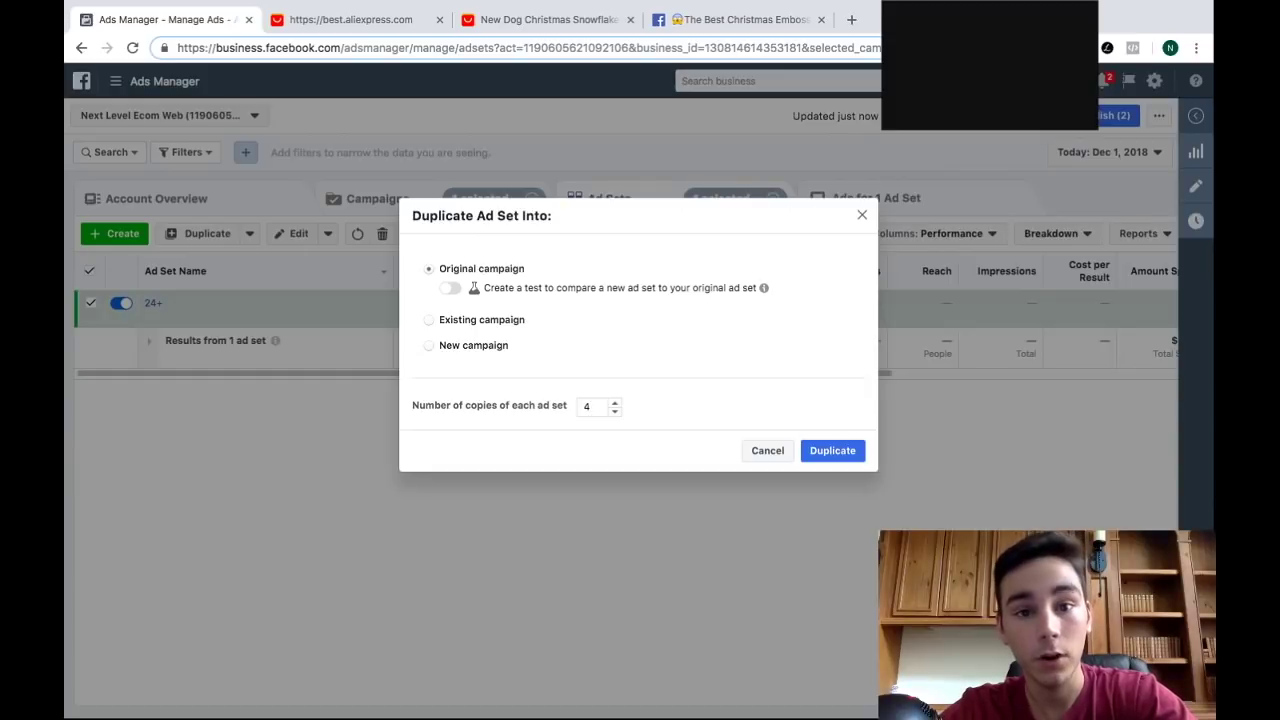
{"action": "left_click", "coordinate": [810, 451]}
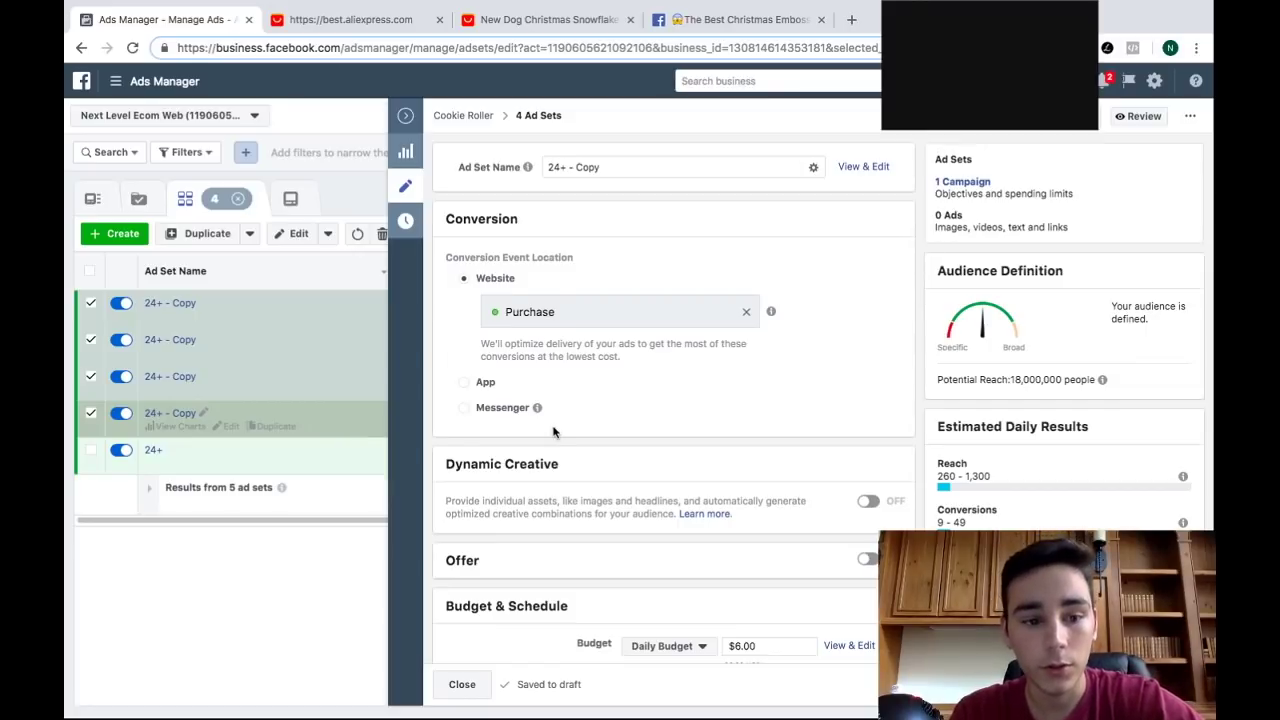
In the lowest 24+ copy alone, remove the Engagement interest from the must-also-match detailed targeting
{"action": "scroll", "coordinate": [553, 430], "scroll_direction": "down", "scroll_amount": 1}
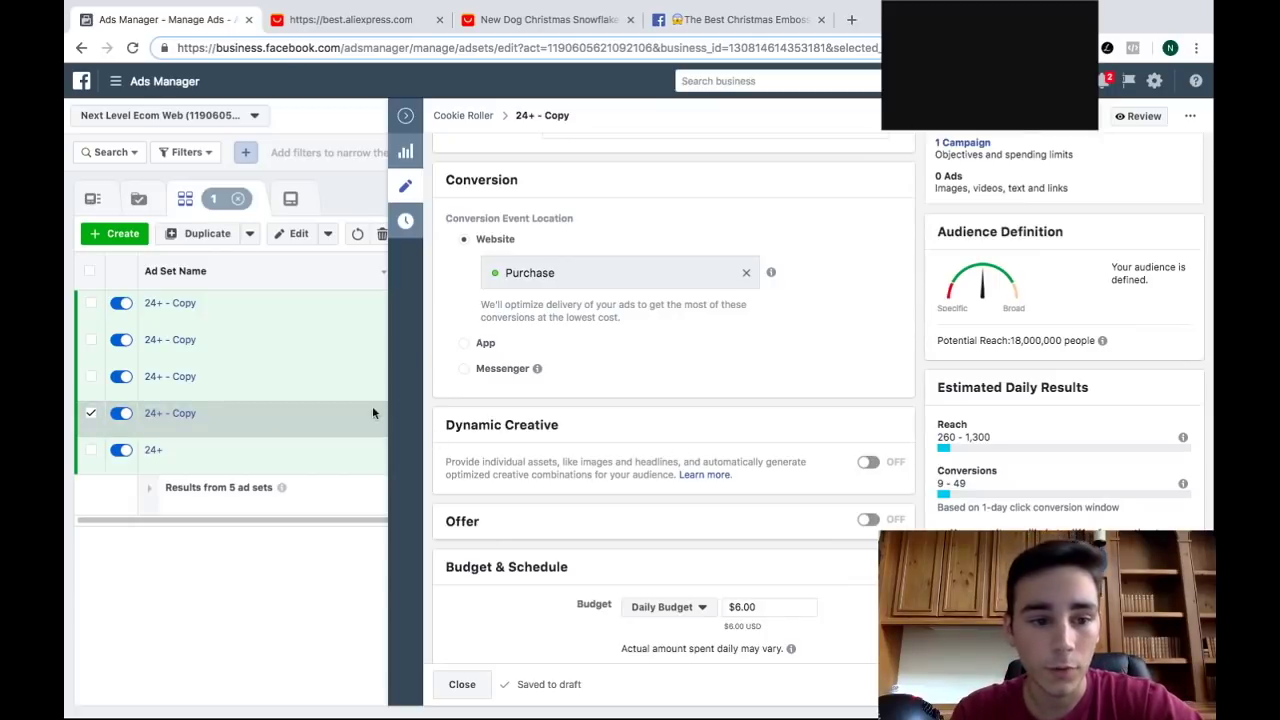
{"action": "scroll", "coordinate": [538, 436], "scroll_direction": "down", "scroll_amount": 4}
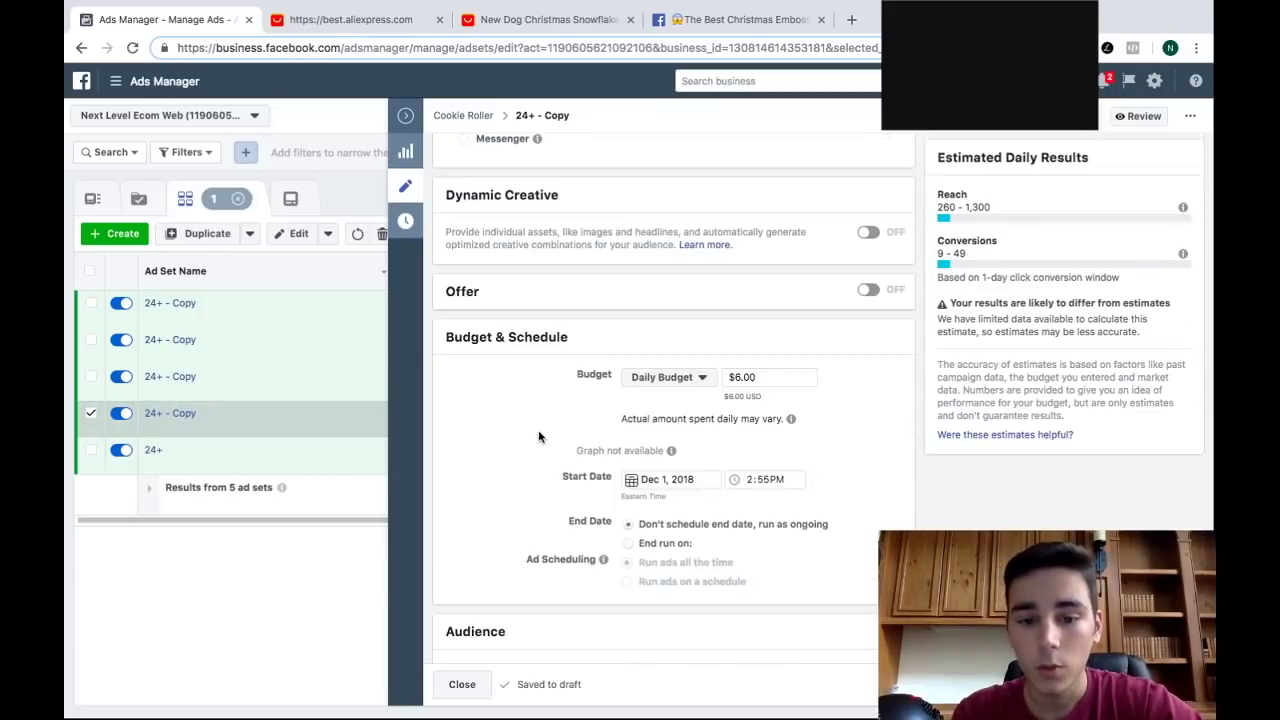
{"action": "scroll", "coordinate": [538, 436], "scroll_direction": "down", "scroll_amount": 9}
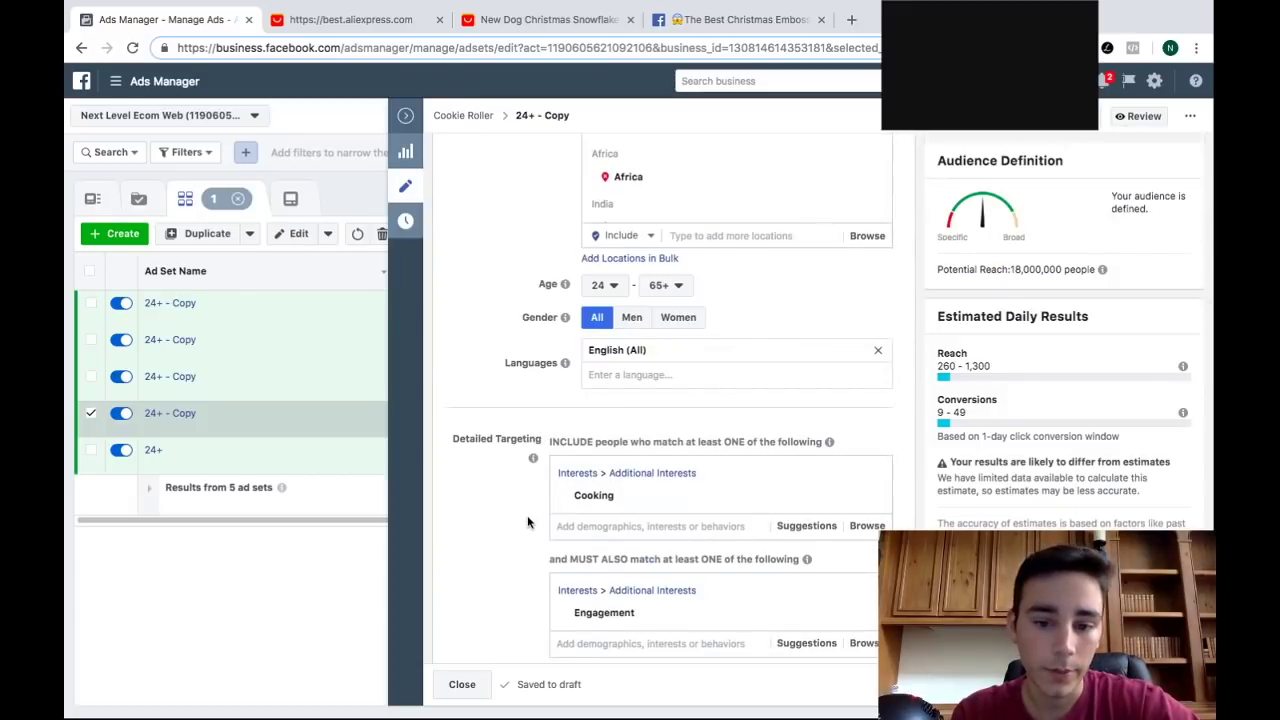
{"action": "scroll", "coordinate": [730, 498], "scroll_direction": "down", "scroll_amount": 1}
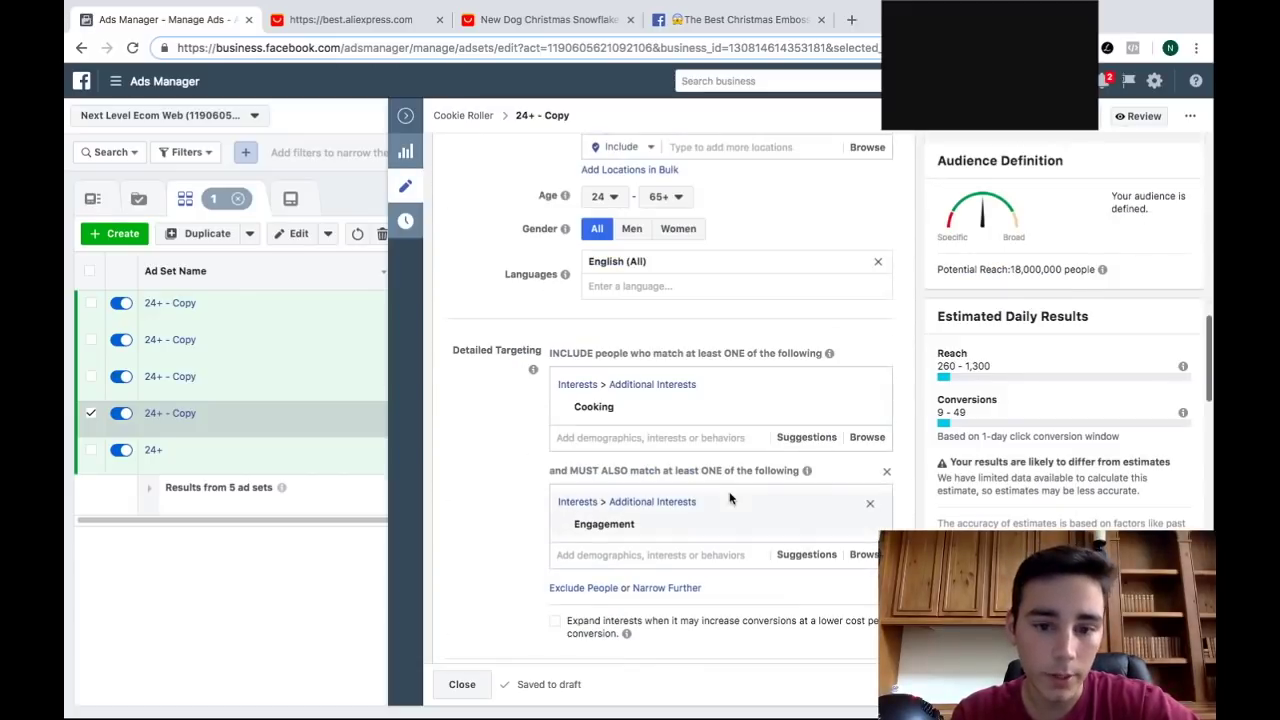
{"action": "left_click", "coordinate": [806, 437]}
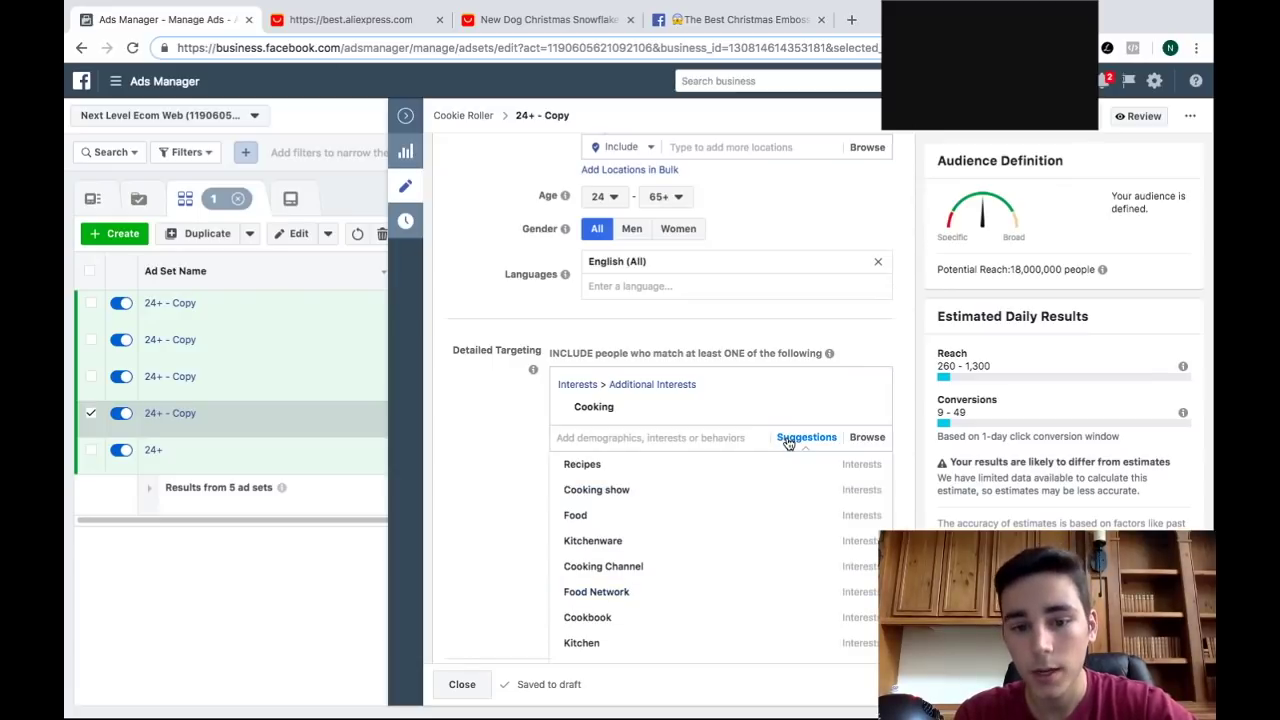
{"action": "left_click", "coordinate": [437, 442]}
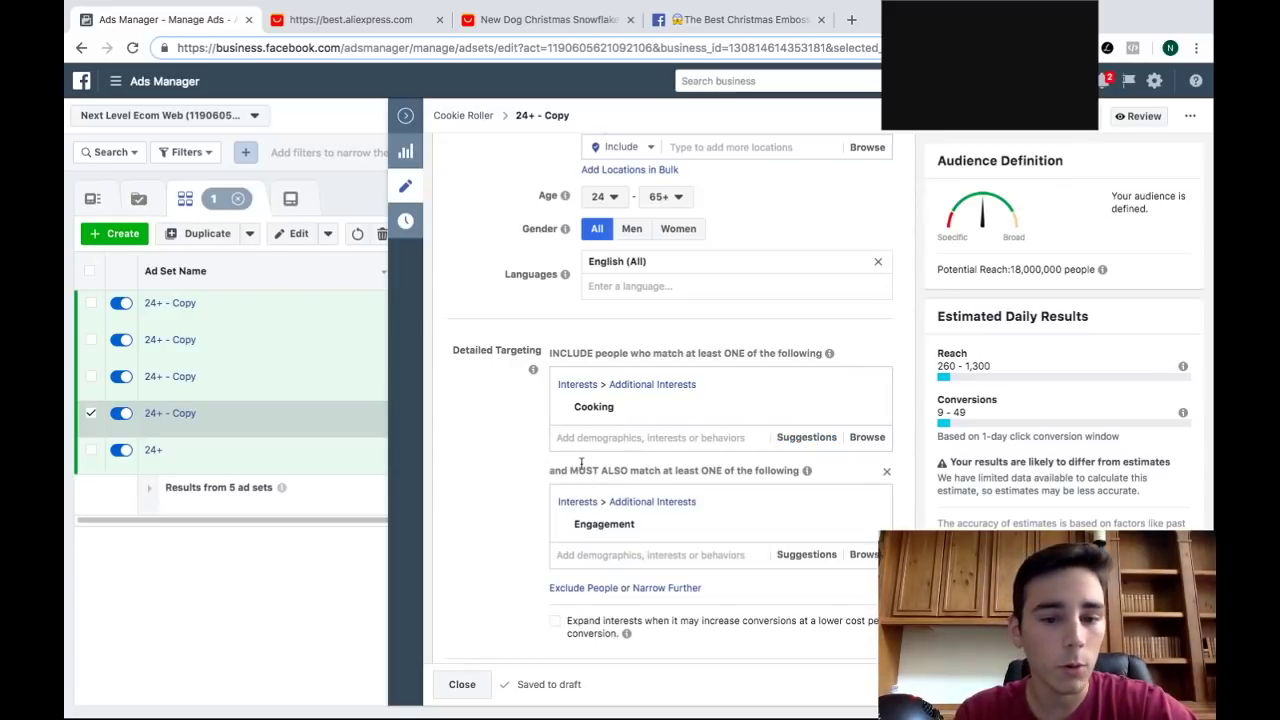
{"action": "left_click", "coordinate": [668, 514]}
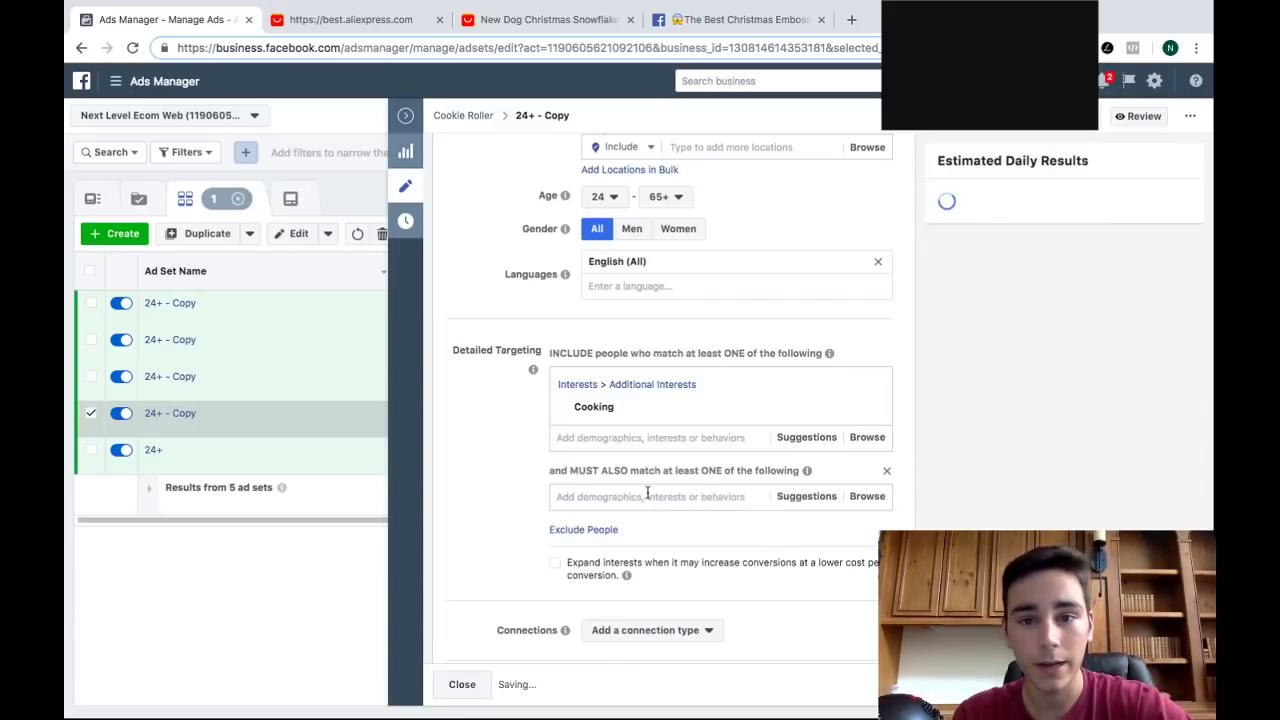
Add the Christmas interest to the must-also-match detailed targeting of the lowest 24+ copy
{"action": "left_click", "coordinate": [647, 494]}
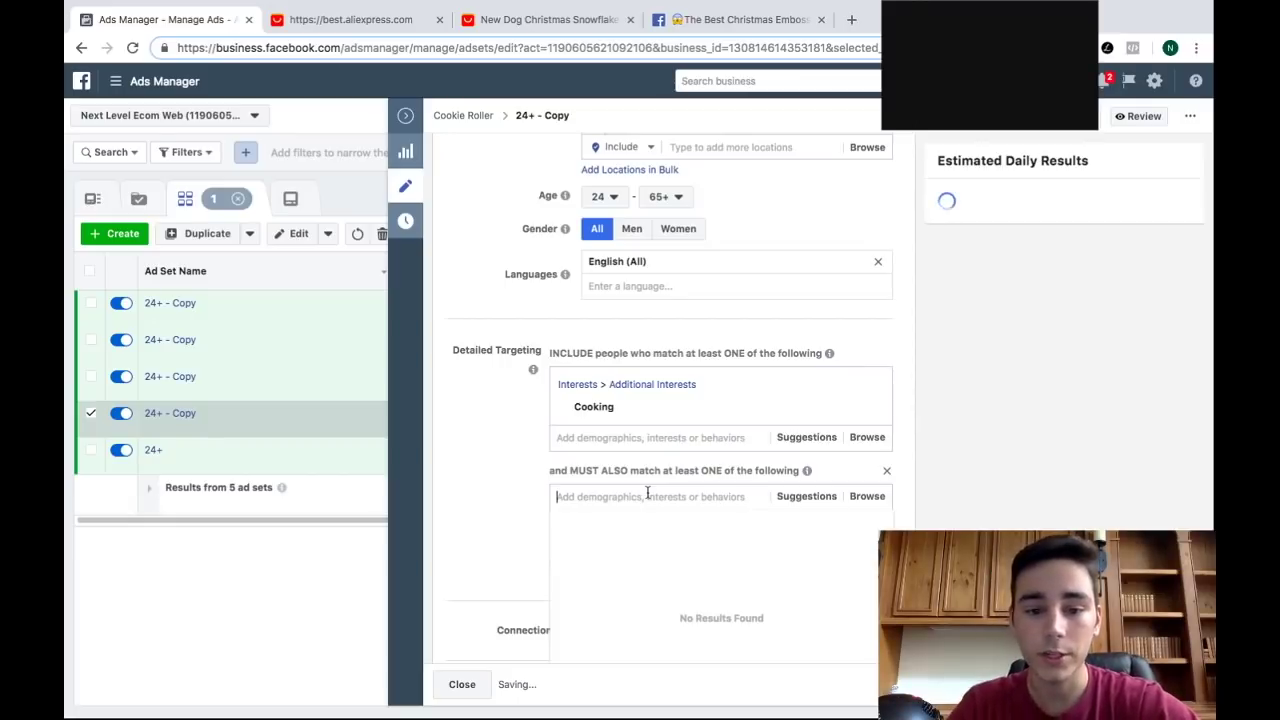
{"action": "type", "text": "chris"}
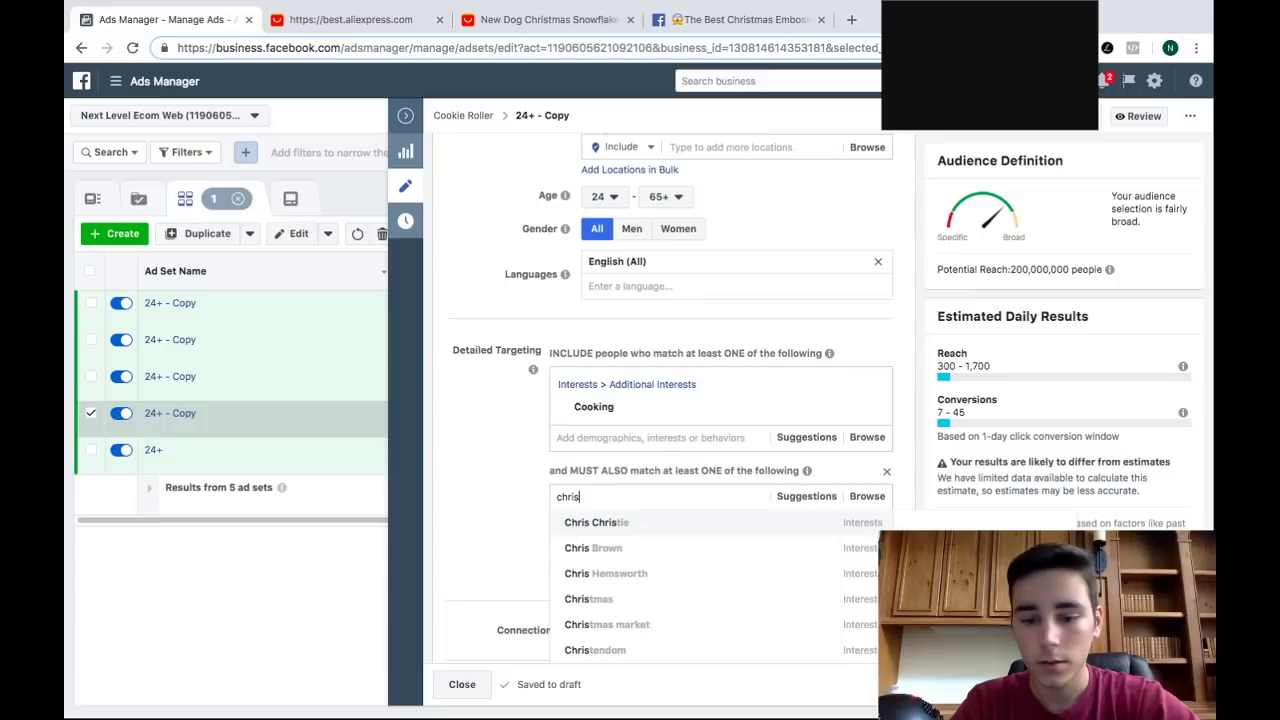
{"action": "type", "text": "tmas"}
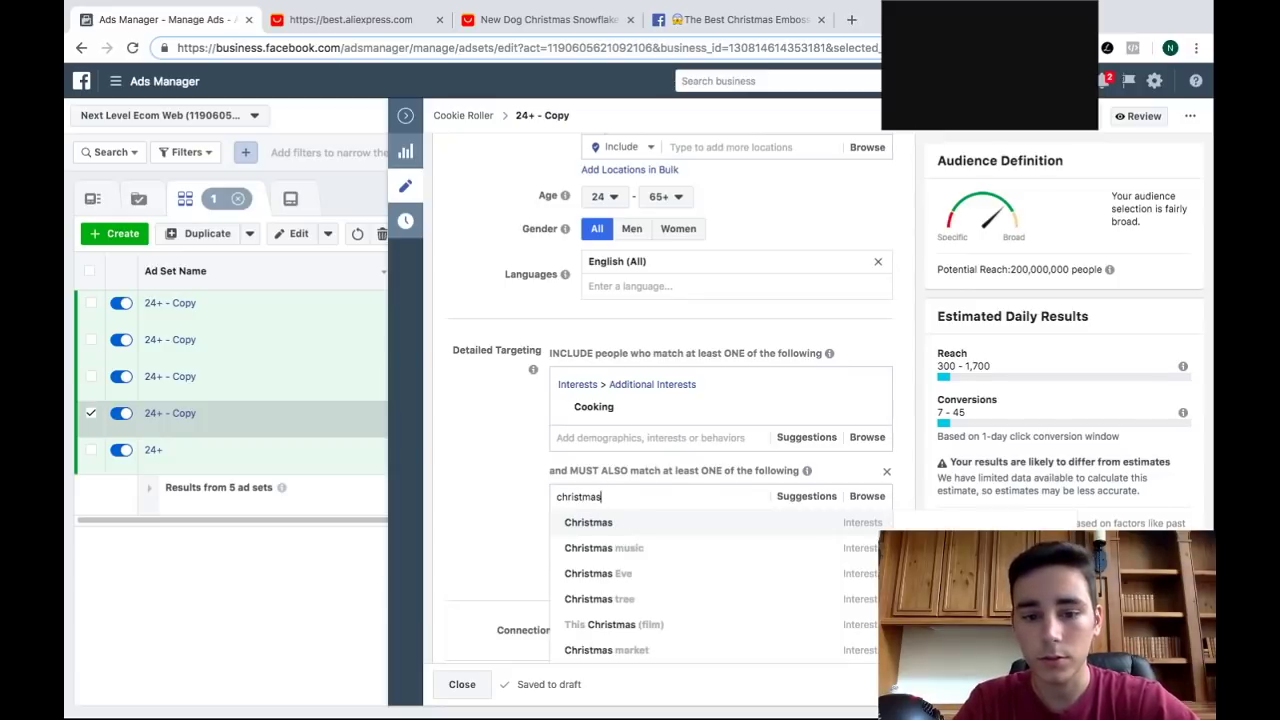
{"action": "key", "text": "Return"}
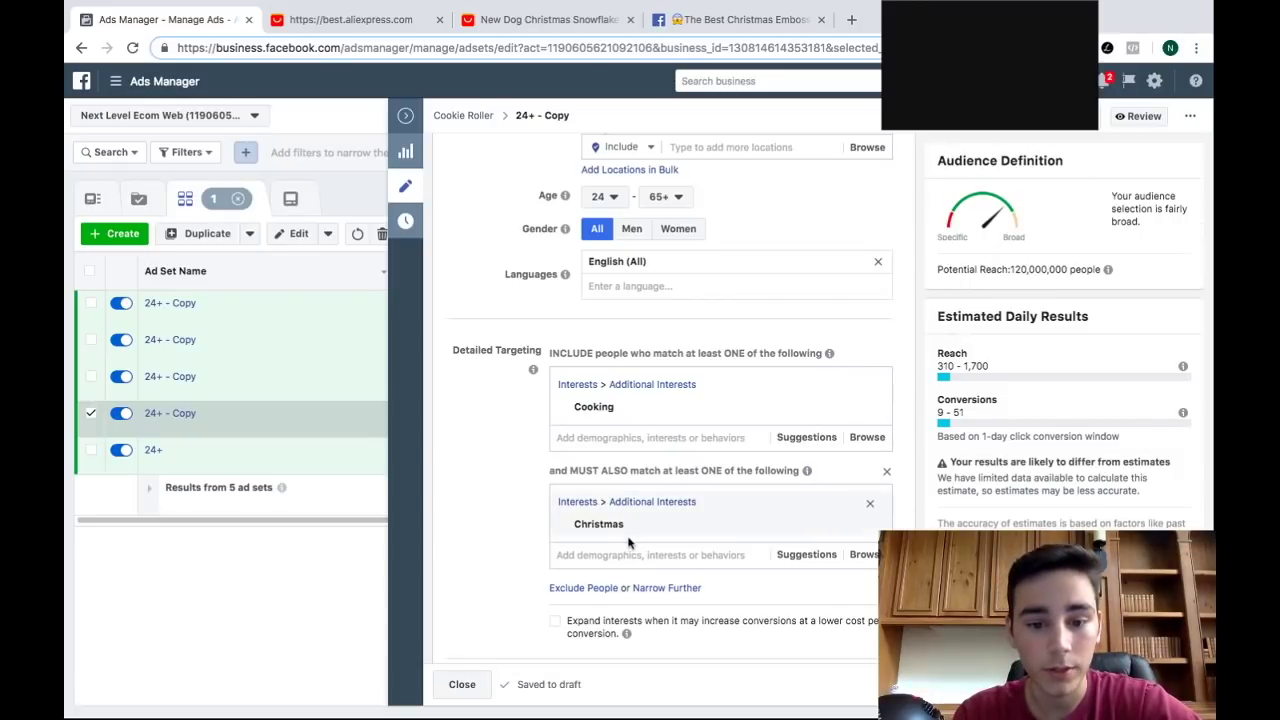
Narrow the ad set's audience further by requiring a match with the Engaged Shoppers purchase behavior
{"action": "scroll", "coordinate": [611, 533], "scroll_direction": "down", "scroll_amount": 2}
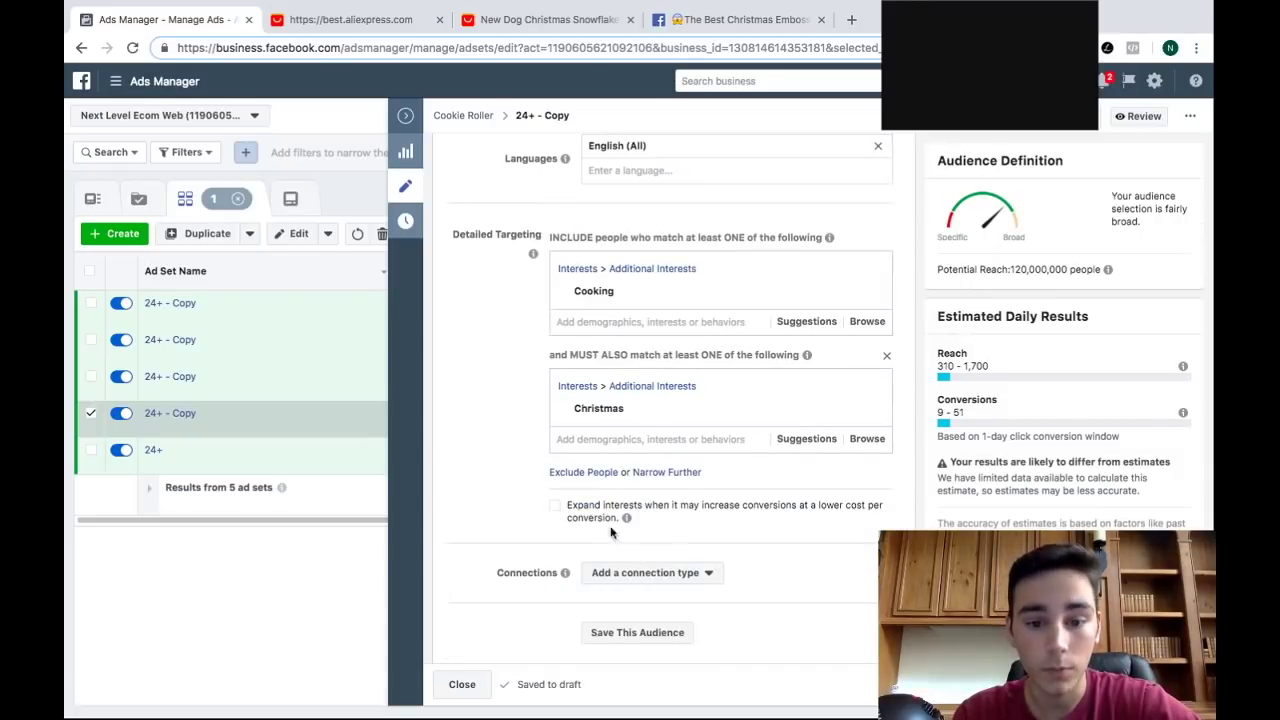
{"action": "left_click", "coordinate": [653, 478]}
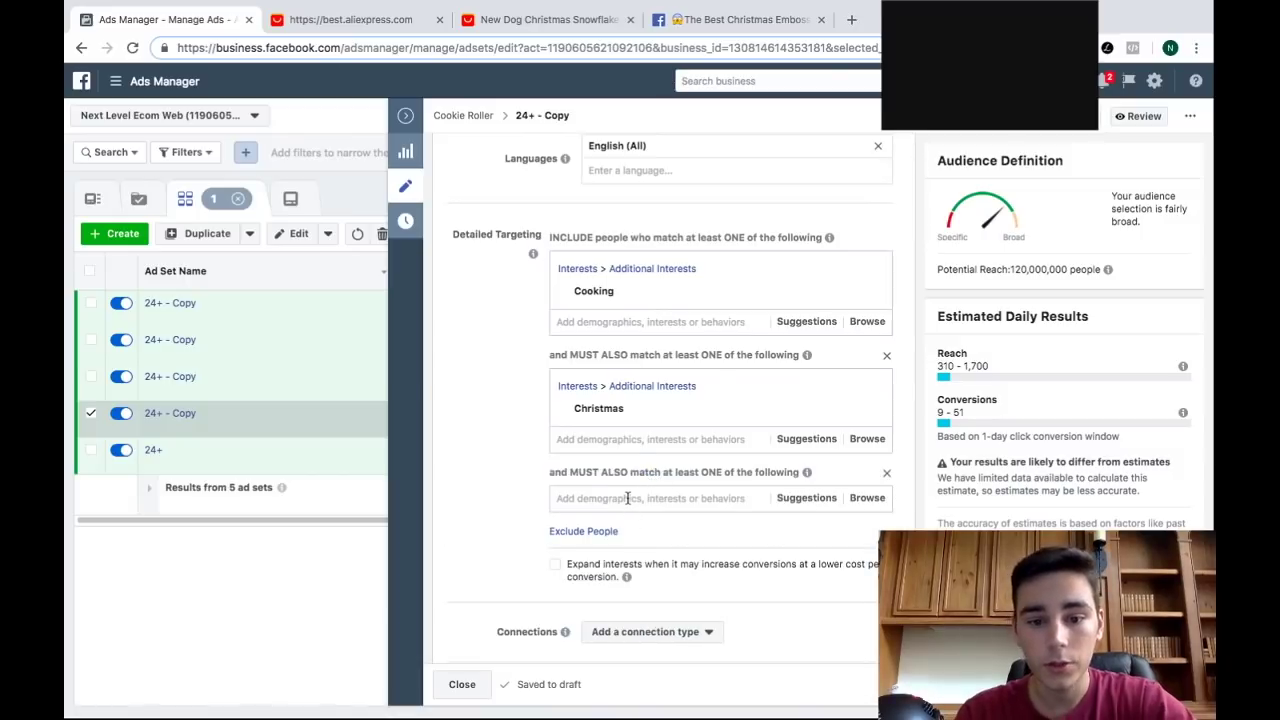
{"action": "left_click", "coordinate": [628, 498]}
{"action": "type", "text": "engaged"}
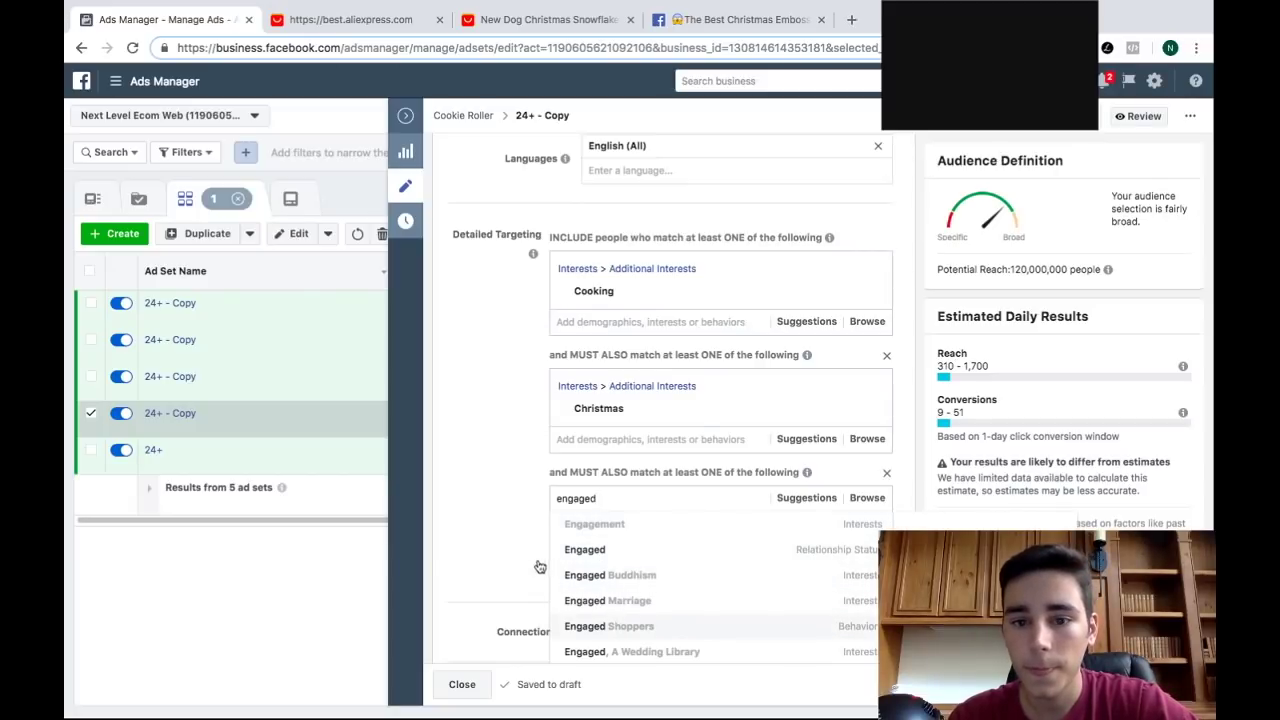
{"action": "left_click", "coordinate": [620, 628]}
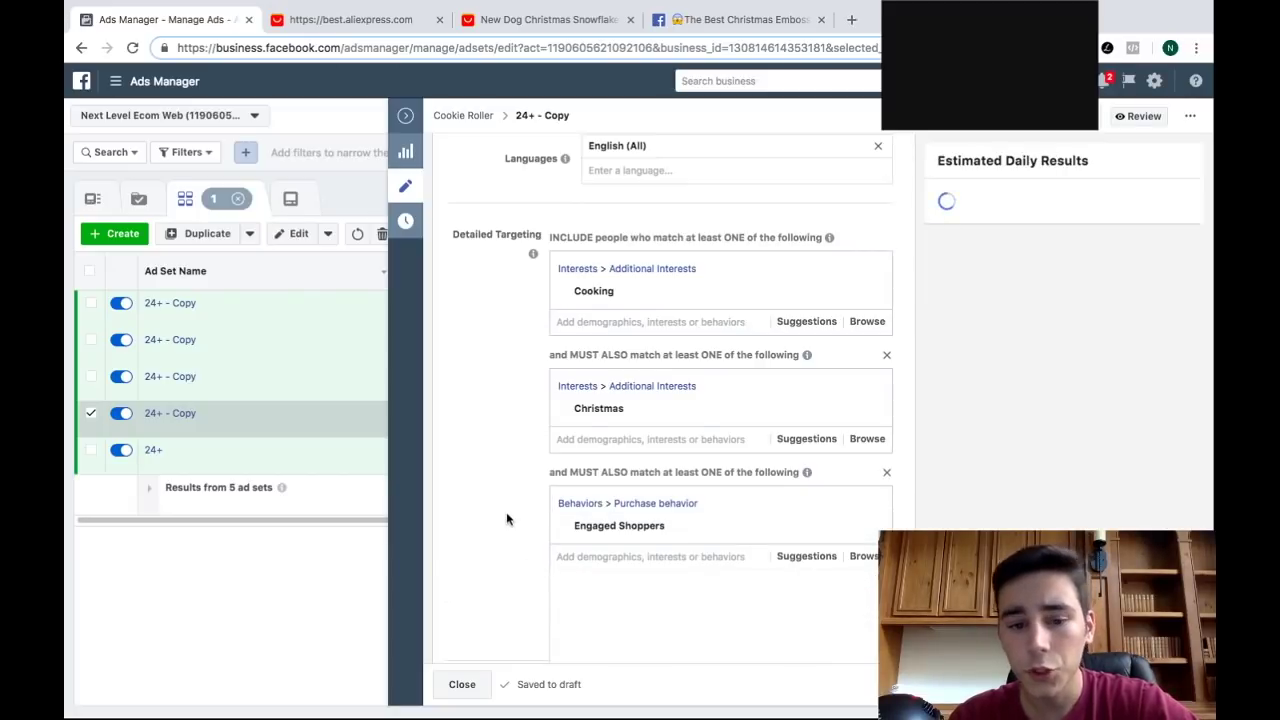
{"action": "left_click", "coordinate": [507, 518]}
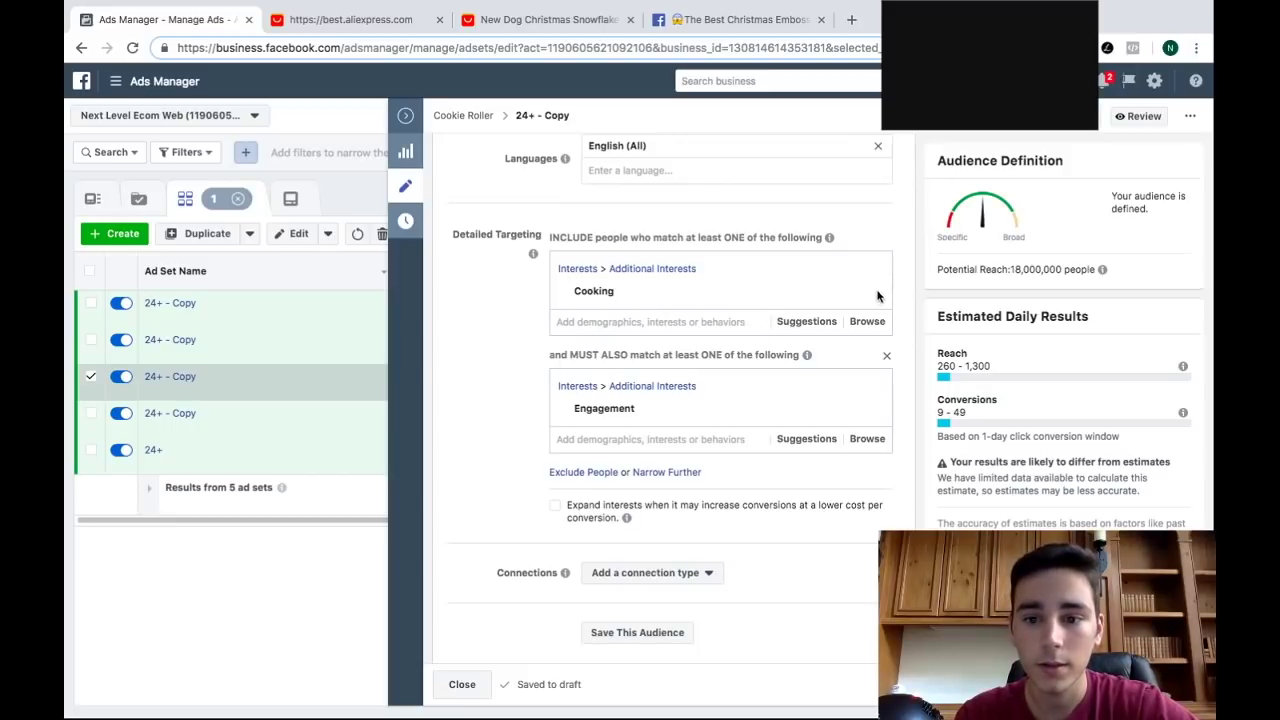
In the third 24+ copy from the top, replace the included Cooking interest with Christmas
{"action": "mouse_move", "coordinate": [876, 298]}
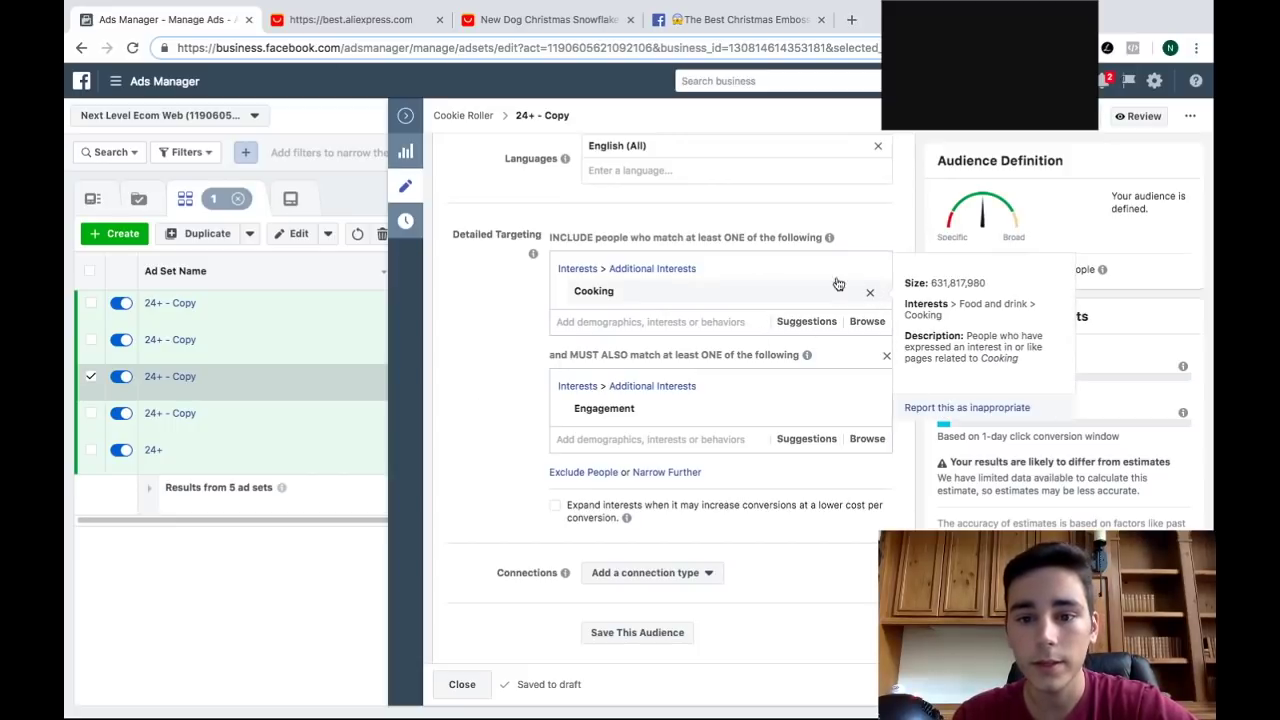
{"action": "left_click", "coordinate": [869, 292]}
{"action": "left_click", "coordinate": [629, 263]}
{"action": "type", "text": "christma"}
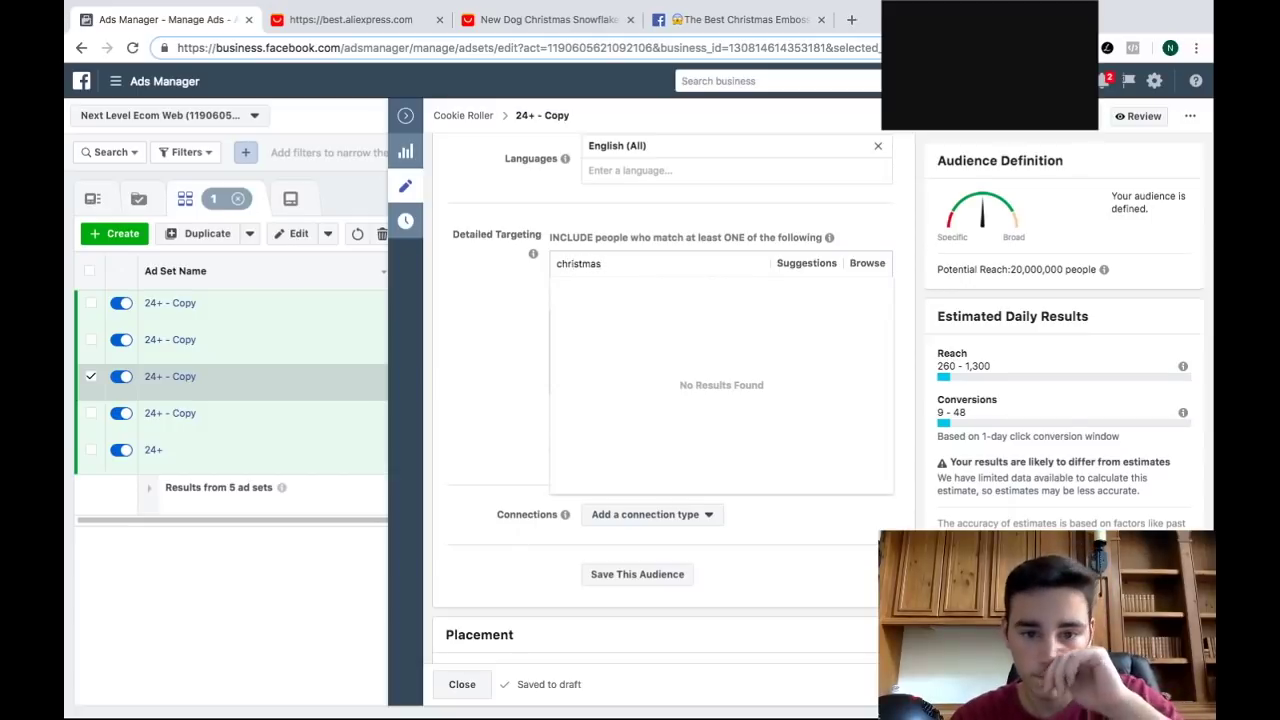
{"action": "type", "text": "s"}
{"action": "mouse_move", "coordinate": [634, 289]}
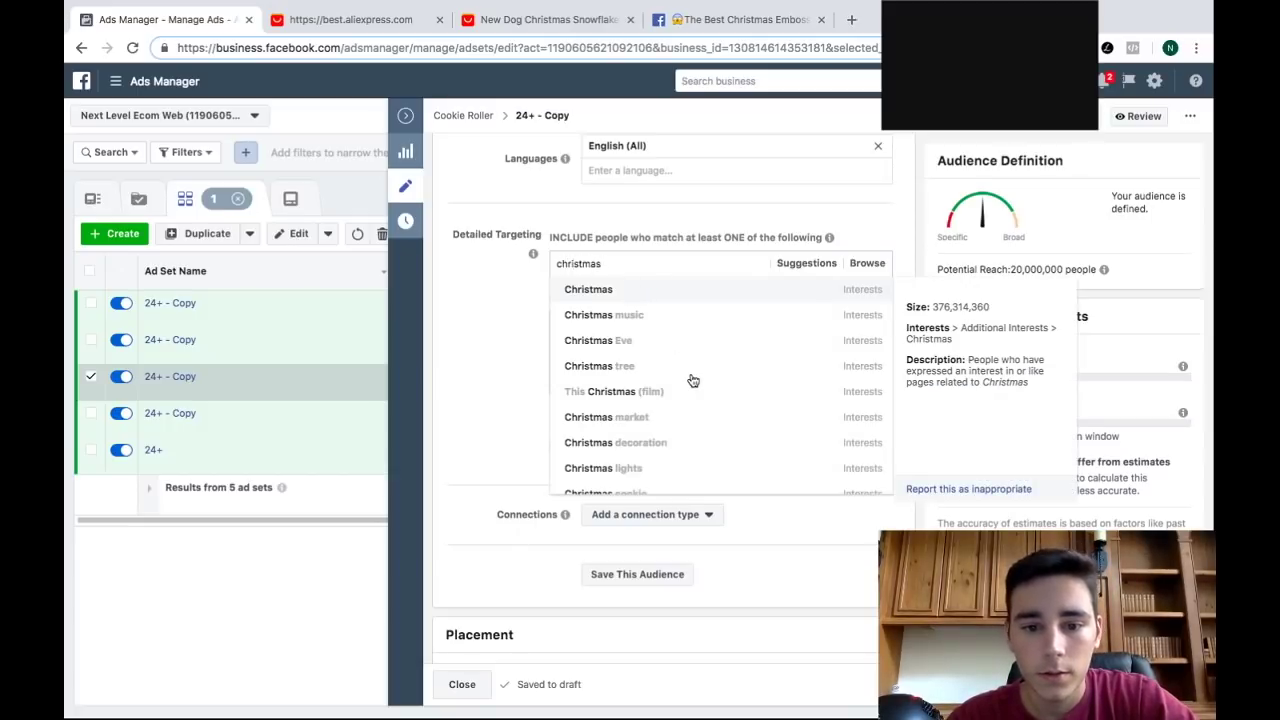
{"action": "key", "text": "Return"}
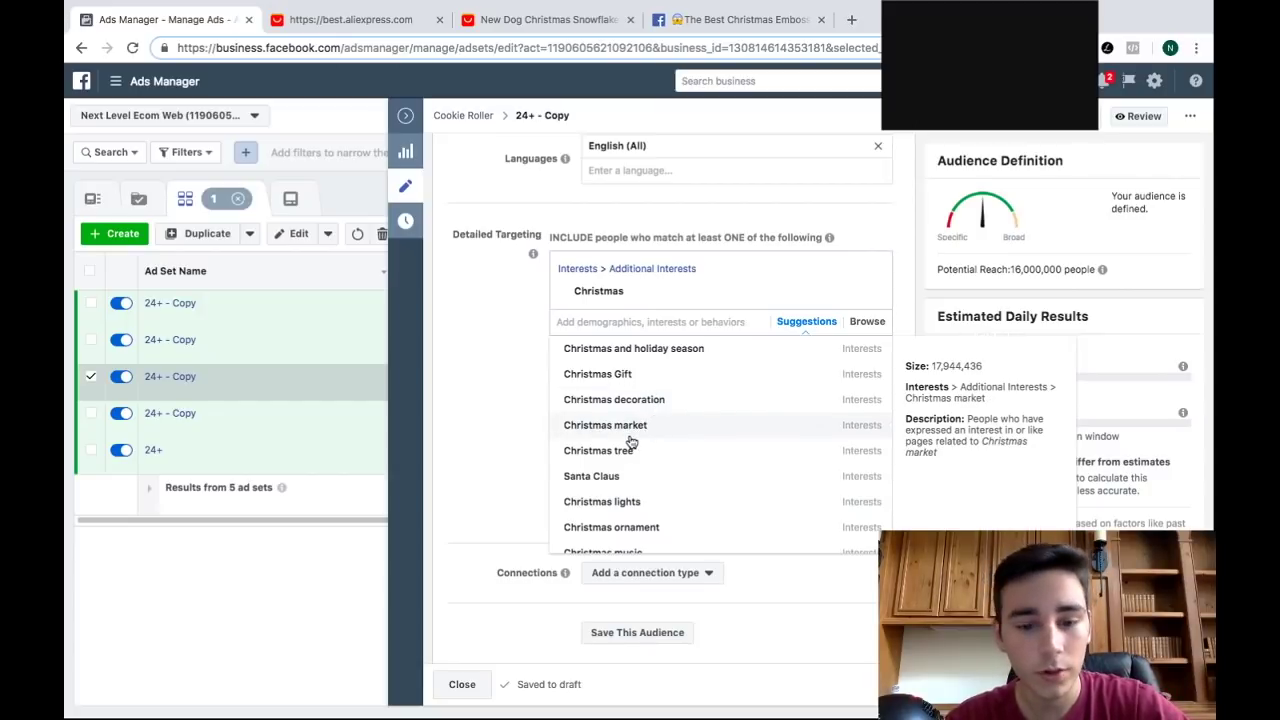
Examine the suggested interests related to Christmas for further targeting ideas, leaving the list without adding any
{"action": "scroll", "coordinate": [630, 470], "scroll_direction": "down", "scroll_amount": 2}
{"action": "scroll", "coordinate": [628, 472], "scroll_direction": "down", "scroll_amount": 5}
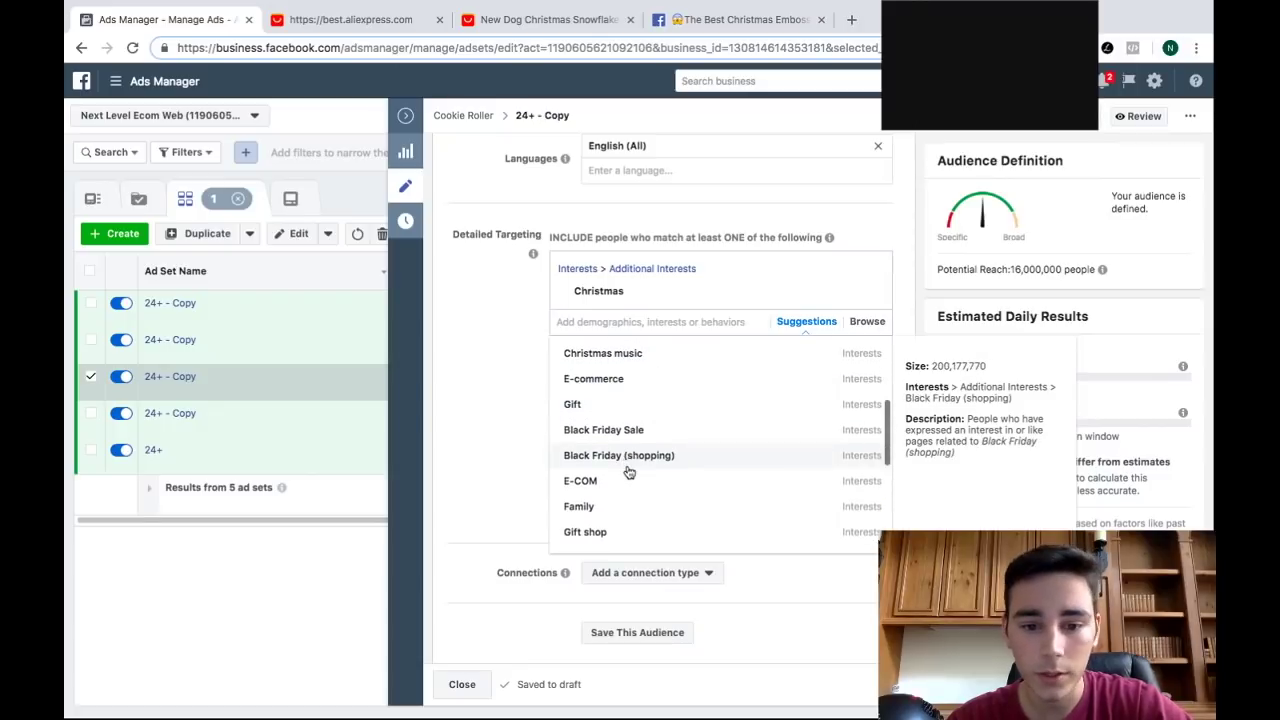
{"action": "scroll", "coordinate": [628, 472], "scroll_direction": "down", "scroll_amount": 2}
{"action": "scroll", "coordinate": [628, 472], "scroll_direction": "down", "scroll_amount": 3}
{"action": "scroll", "coordinate": [628, 472], "scroll_direction": "up", "scroll_amount": 9}
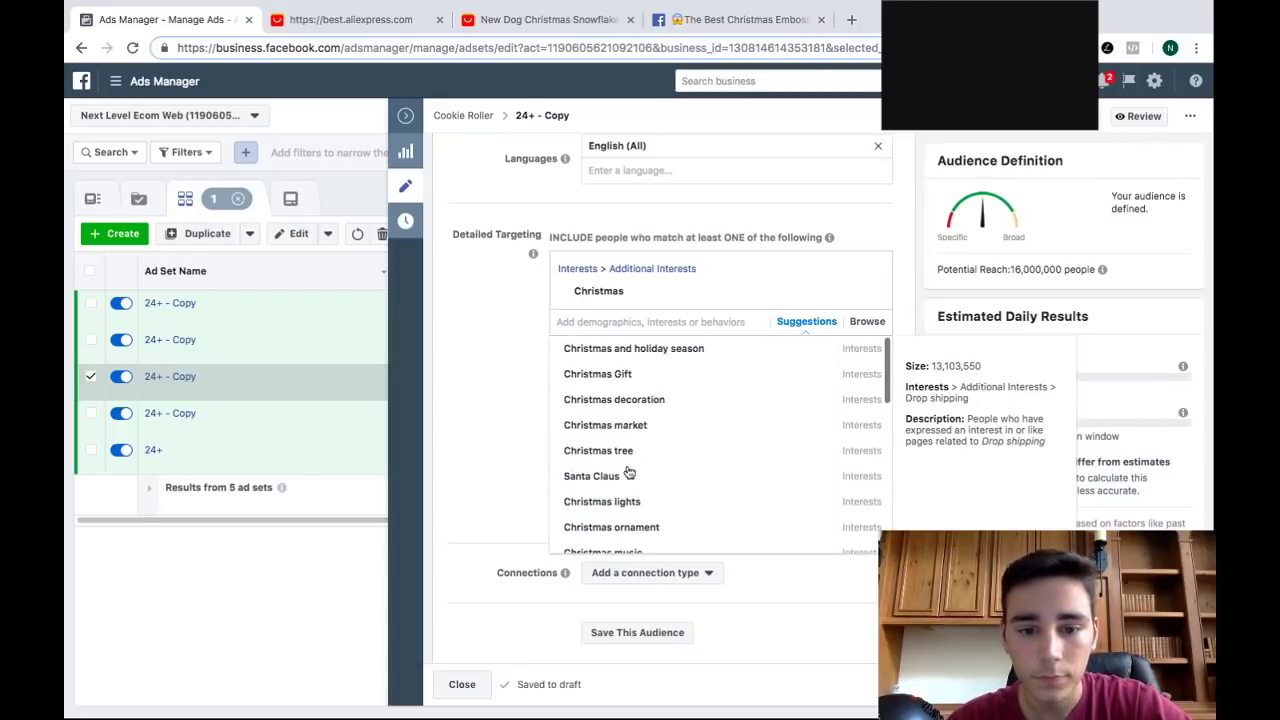
{"action": "scroll", "coordinate": [628, 472], "scroll_direction": "up", "scroll_amount": 1}
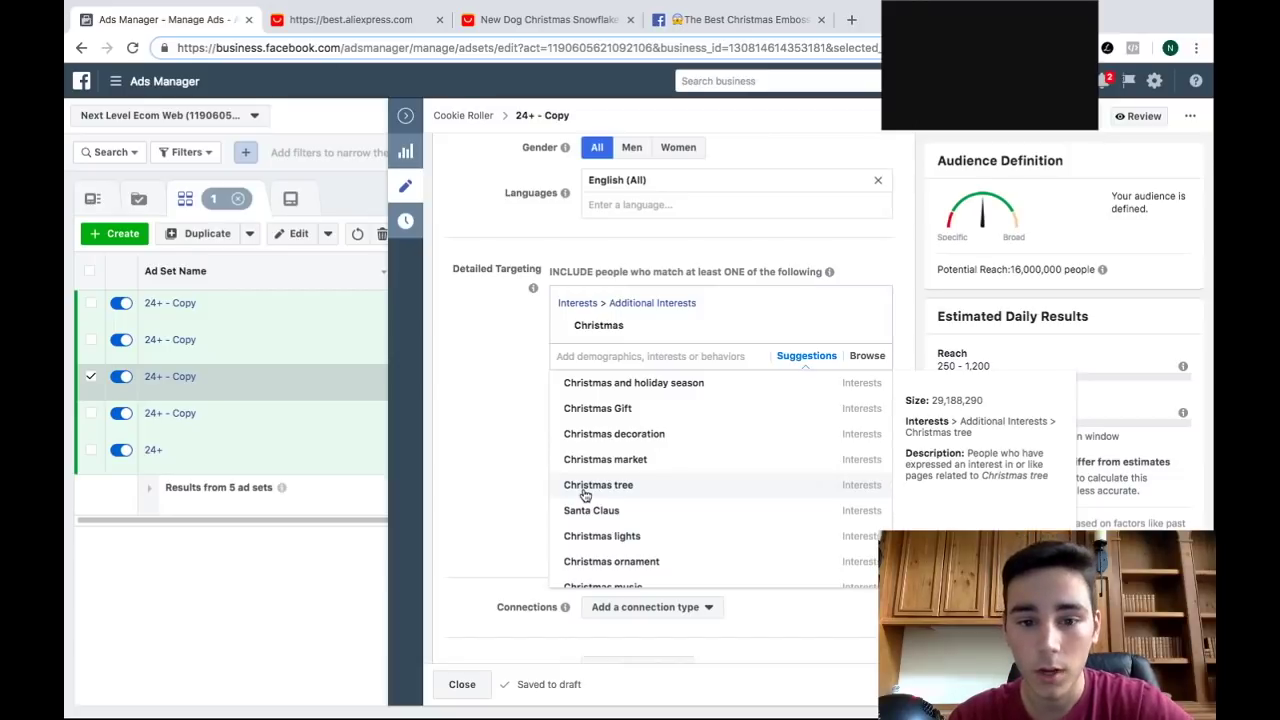
{"action": "left_click", "coordinate": [460, 391]}
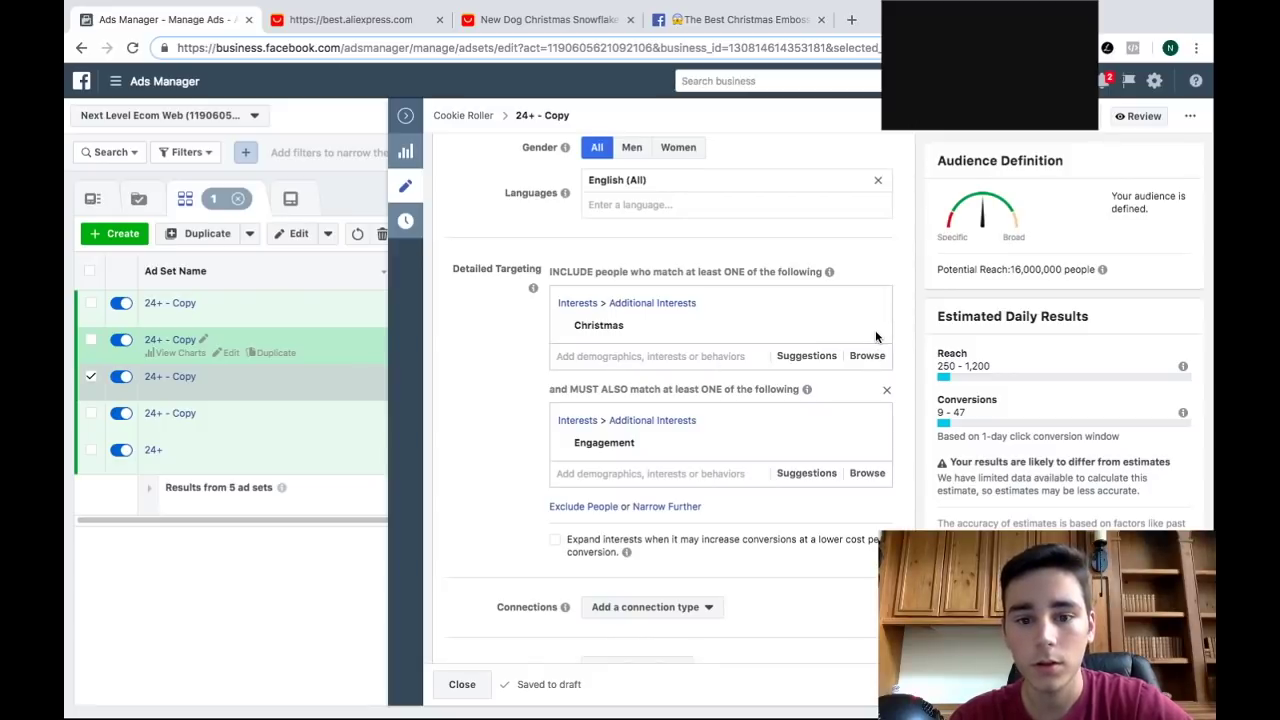
In the second 24+ copy from the top, replace the included Cooking interest with Christmas decoration
{"action": "mouse_move", "coordinate": [877, 336]}
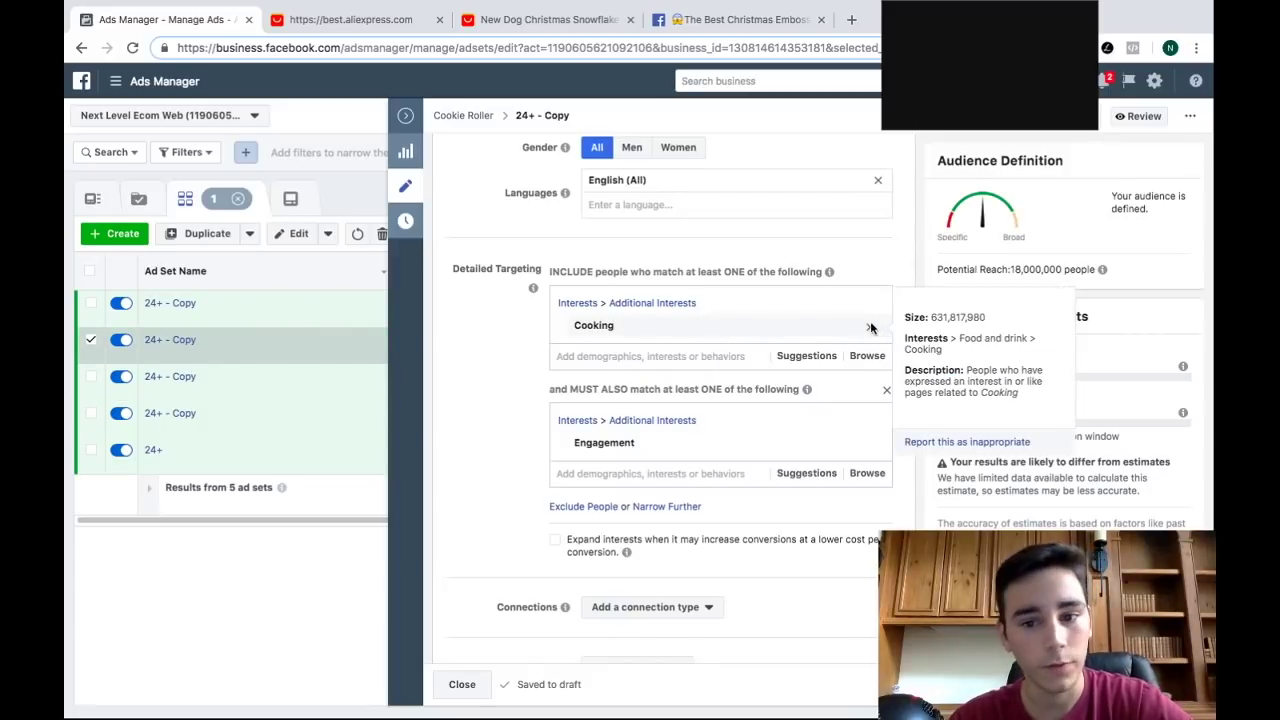
{"action": "left_click", "coordinate": [872, 330]}
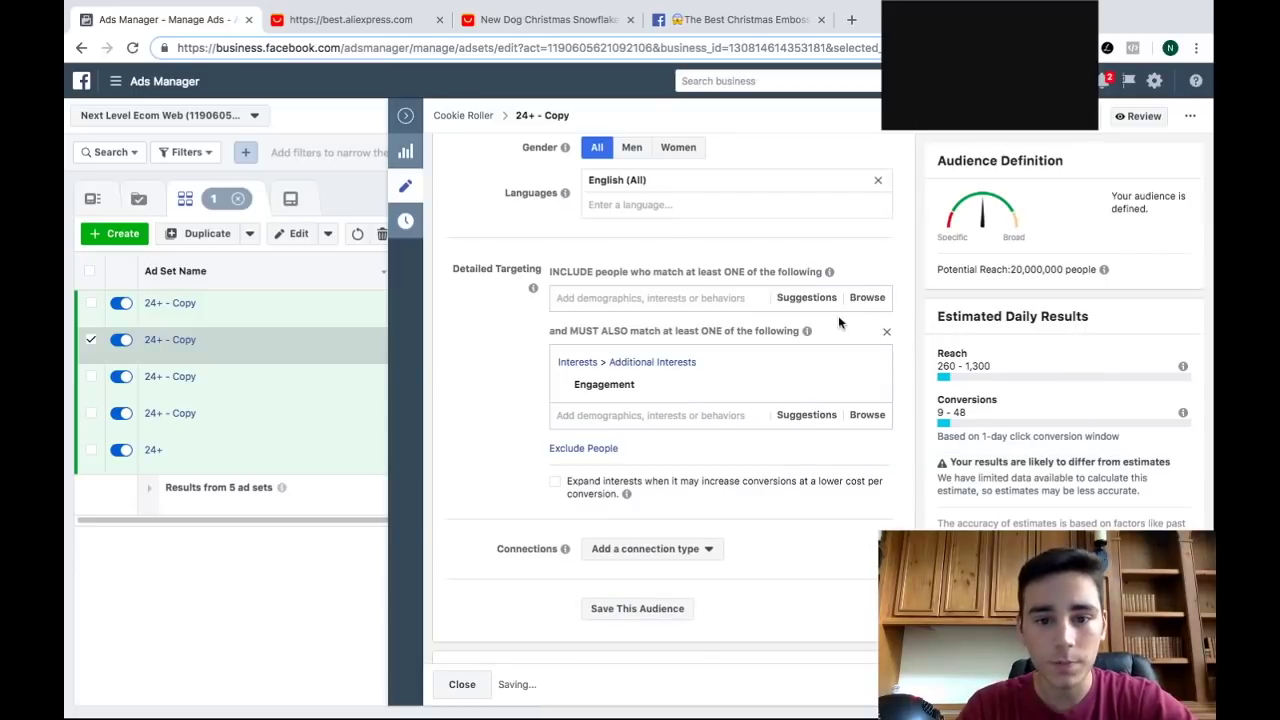
{"action": "left_click", "coordinate": [650, 297]}
{"action": "type", "text": "chris"}
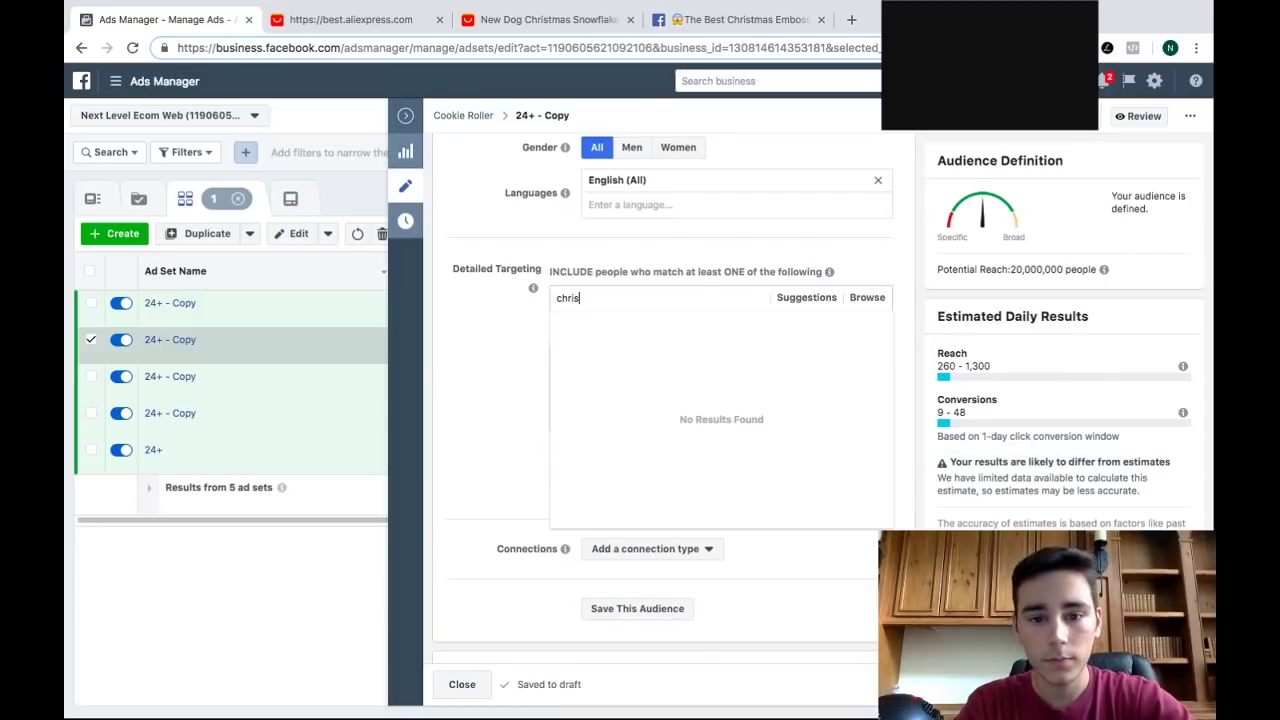
{"action": "type", "text": "tmas"}
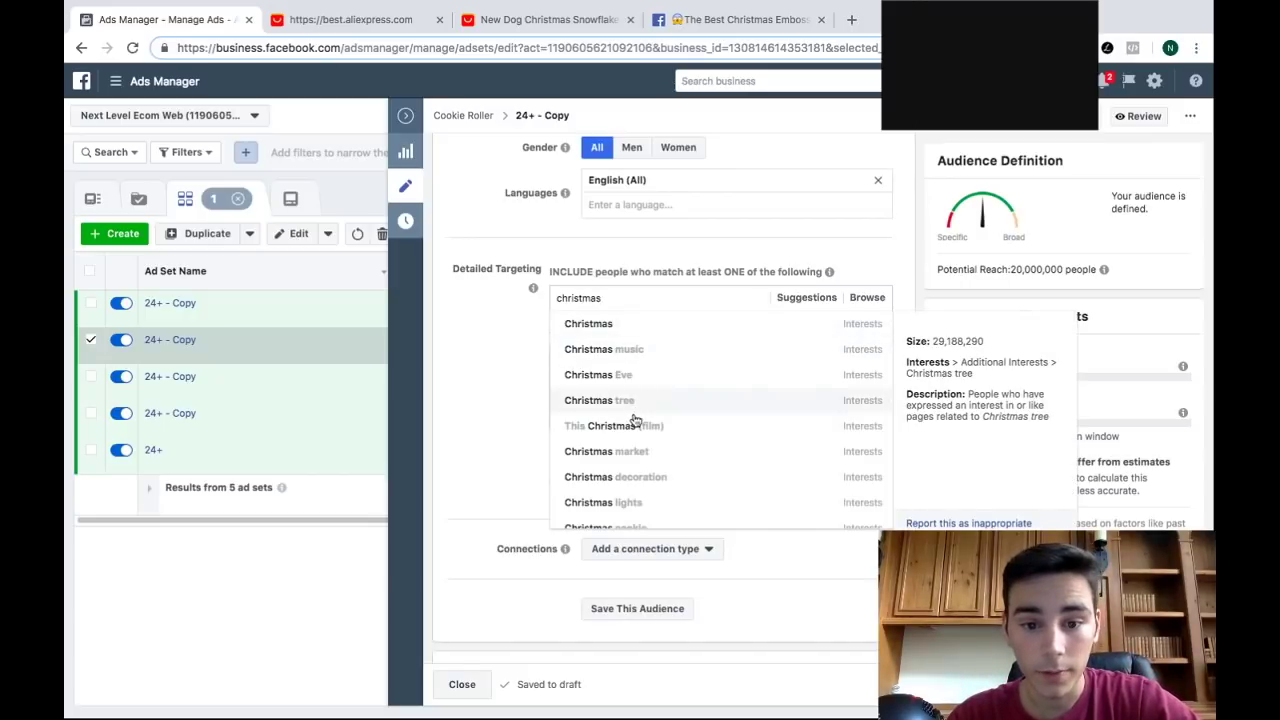
{"action": "left_click", "coordinate": [624, 484]}
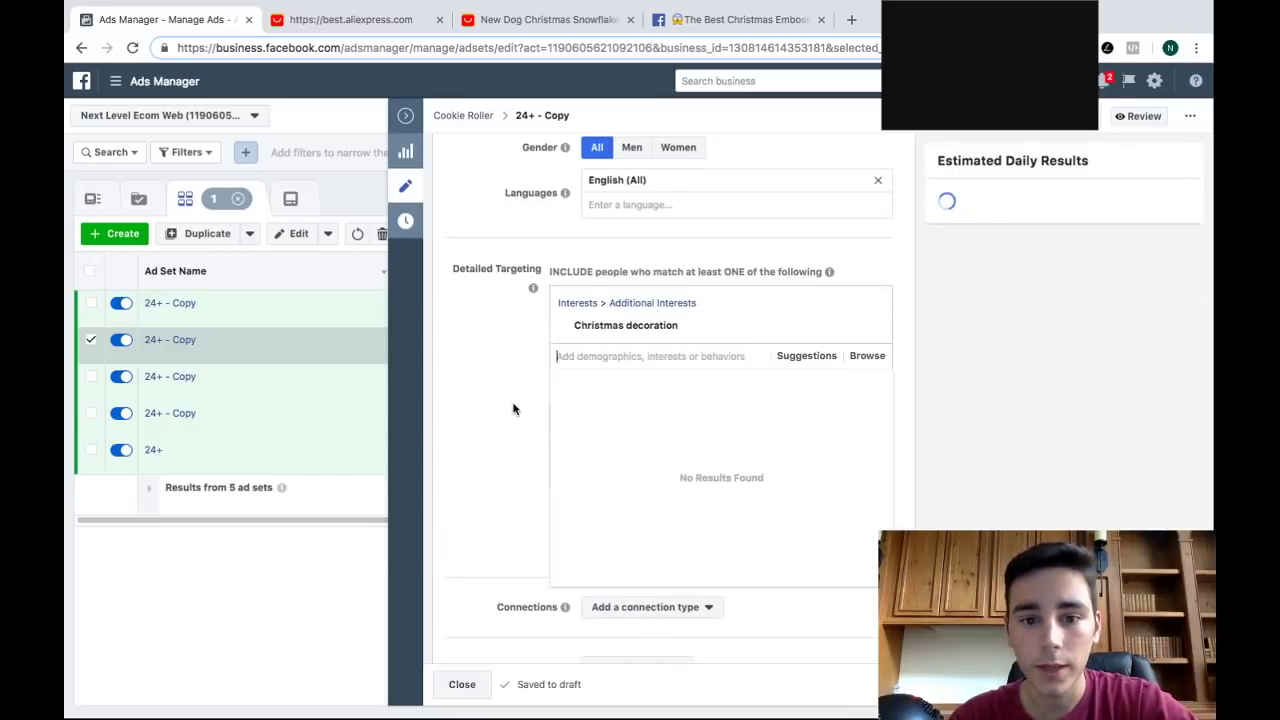
{"action": "left_click", "coordinate": [497, 394]}
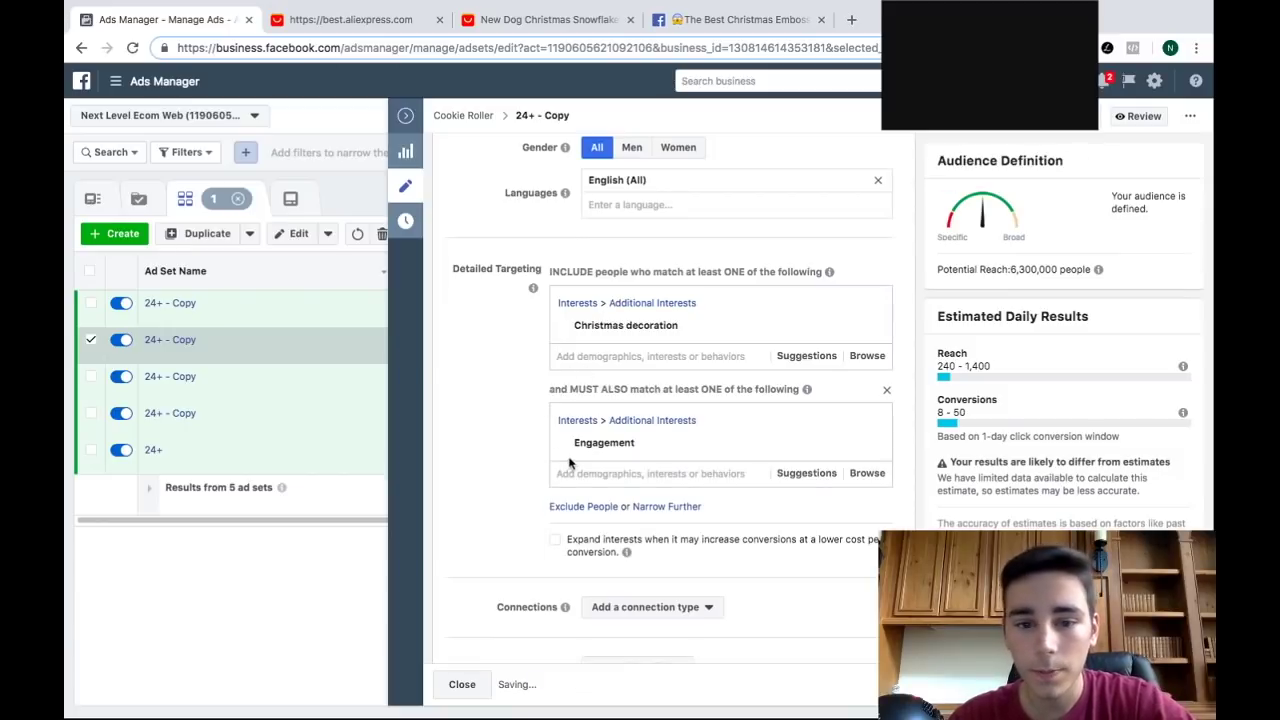
Open the topmost 24+ copy and search its included detailed targeting for cookies interests
{"action": "scroll", "coordinate": [526, 426], "scroll_direction": "up", "scroll_amount": 1}
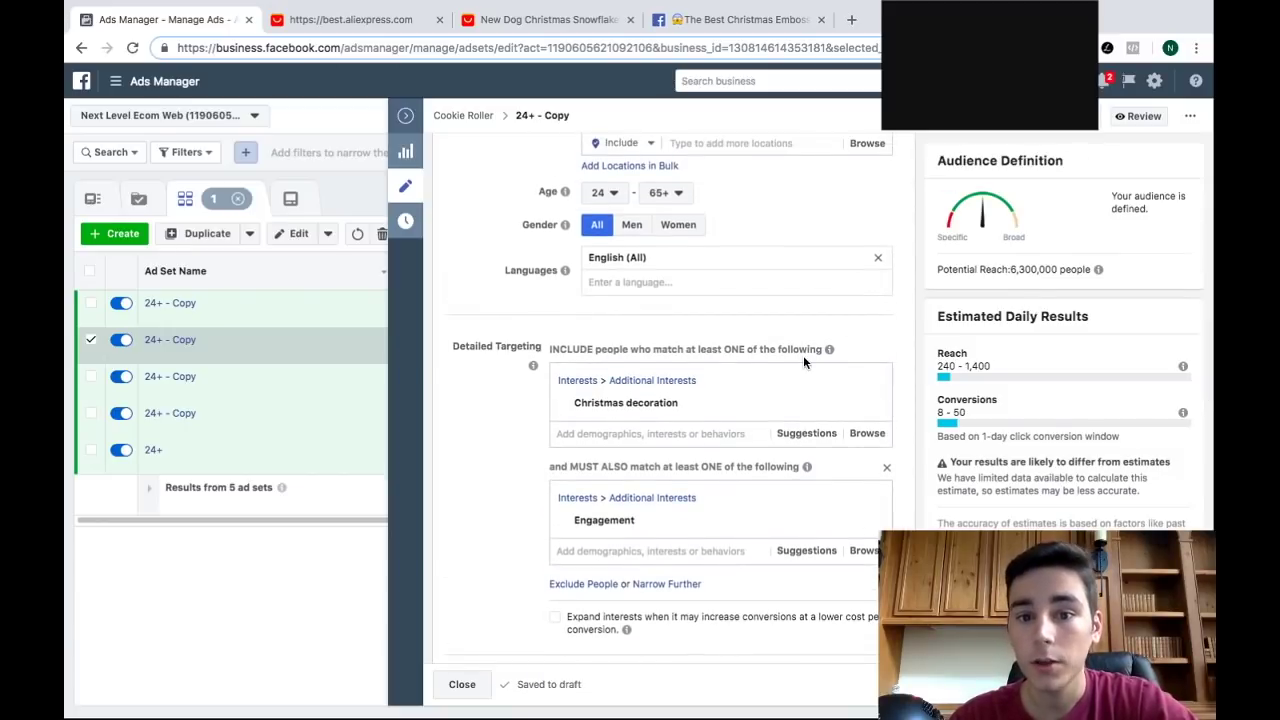
{"action": "scroll", "coordinate": [640, 361], "scroll_direction": "up", "scroll_amount": 2}
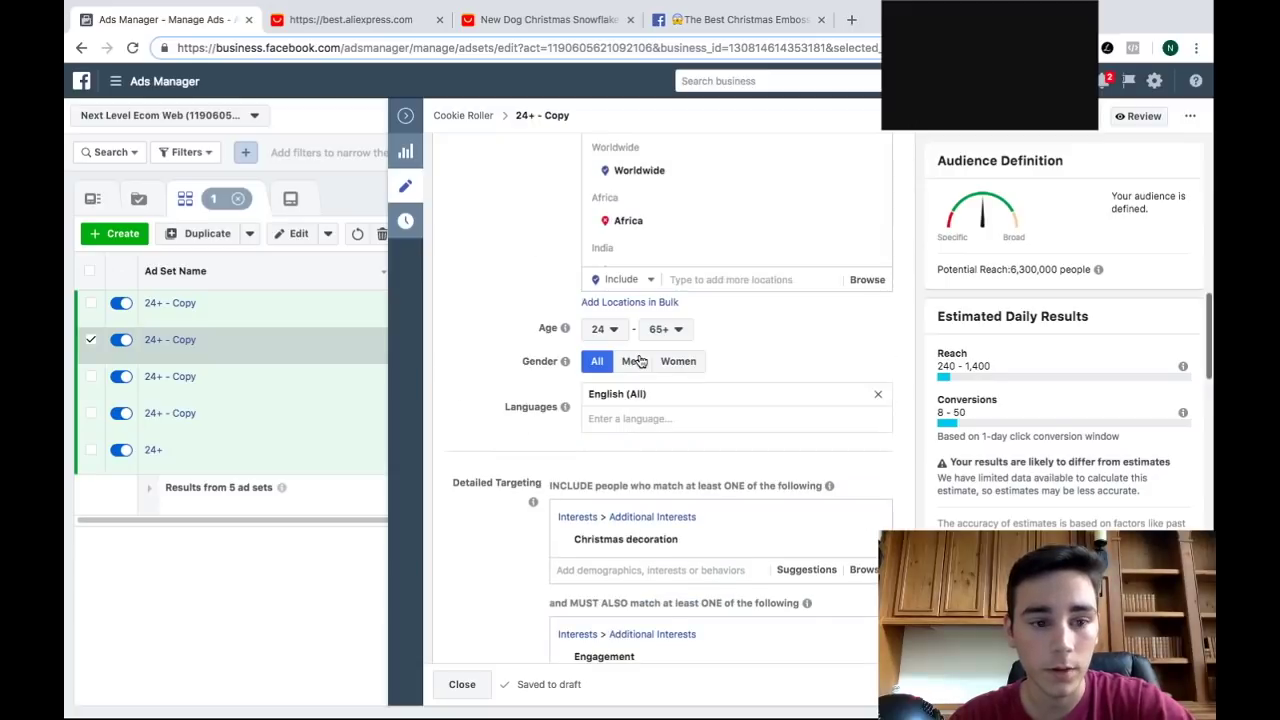
{"action": "scroll", "coordinate": [640, 361], "scroll_direction": "down", "scroll_amount": 1}
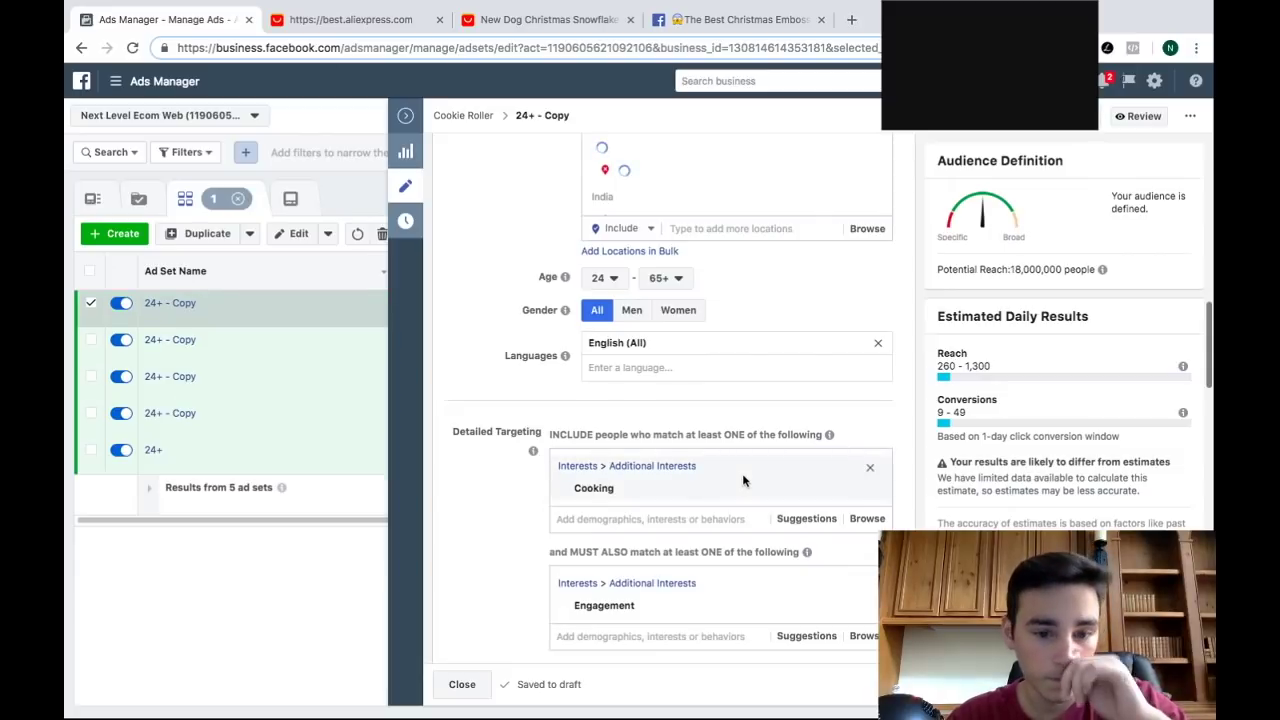
{"action": "left_click", "coordinate": [711, 516]}
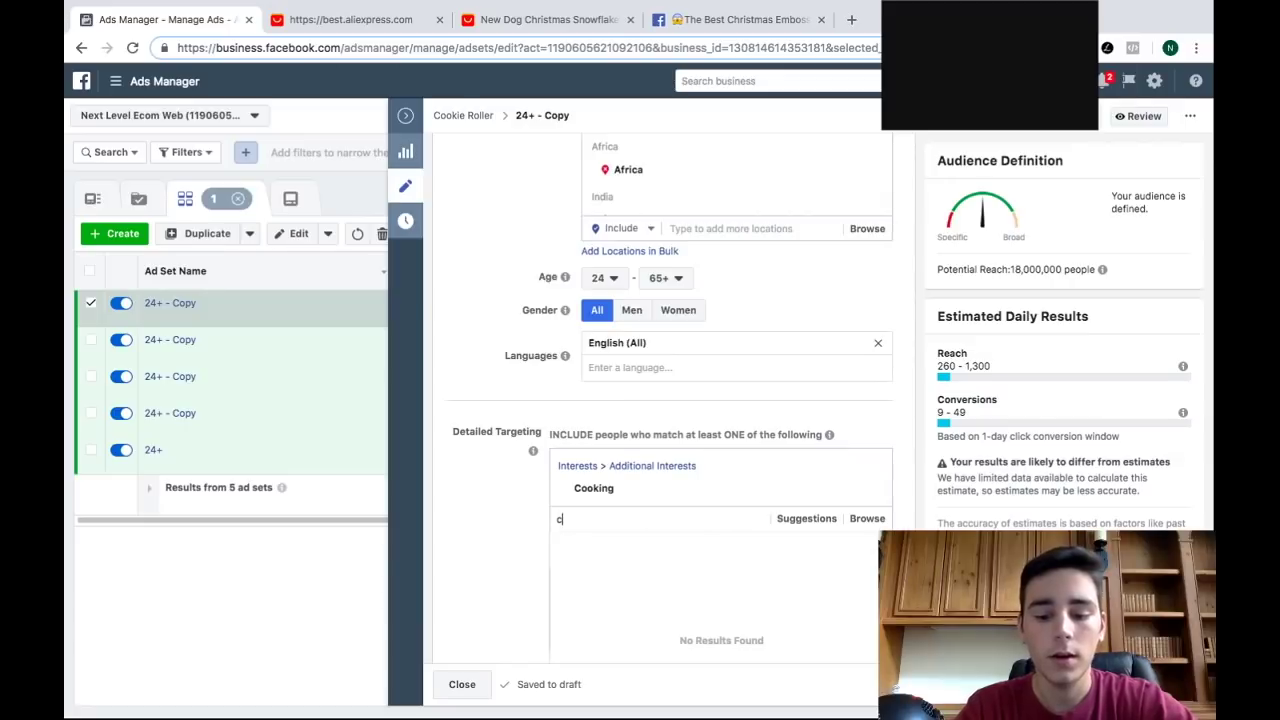
{"action": "type", "text": "cookies"}
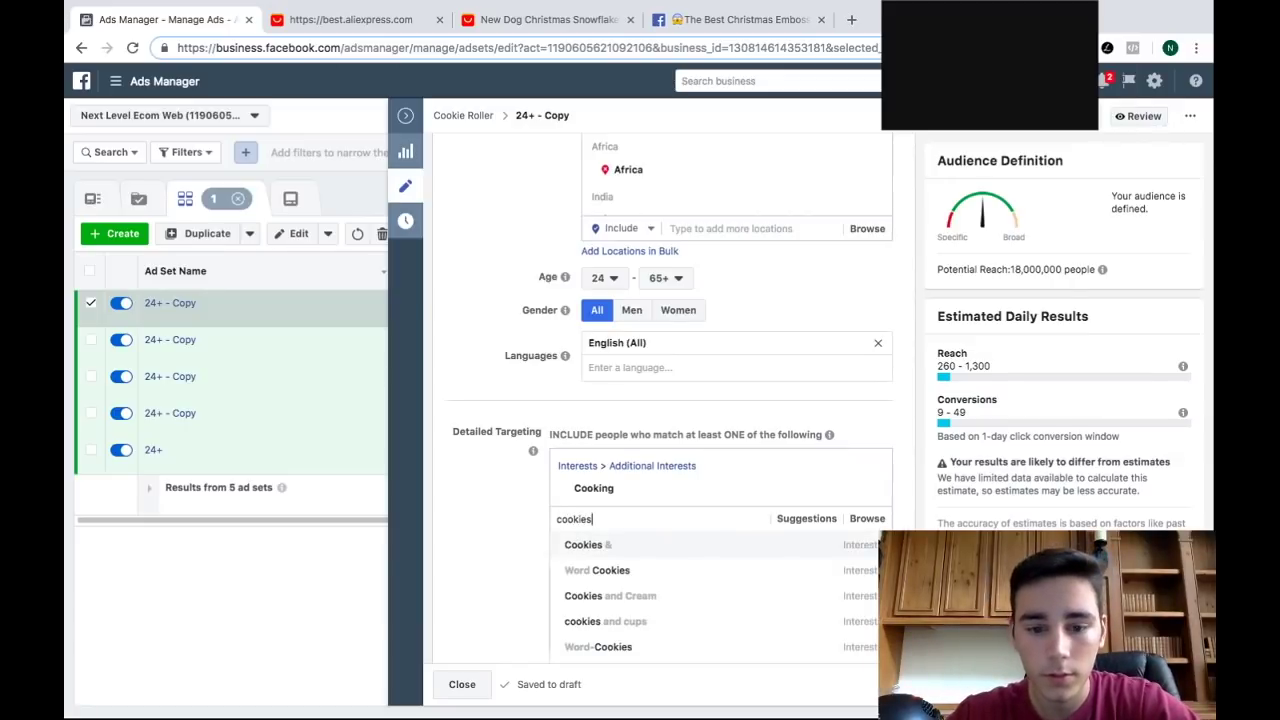
{"action": "scroll", "coordinate": [649, 577], "scroll_direction": "down", "scroll_amount": 2}
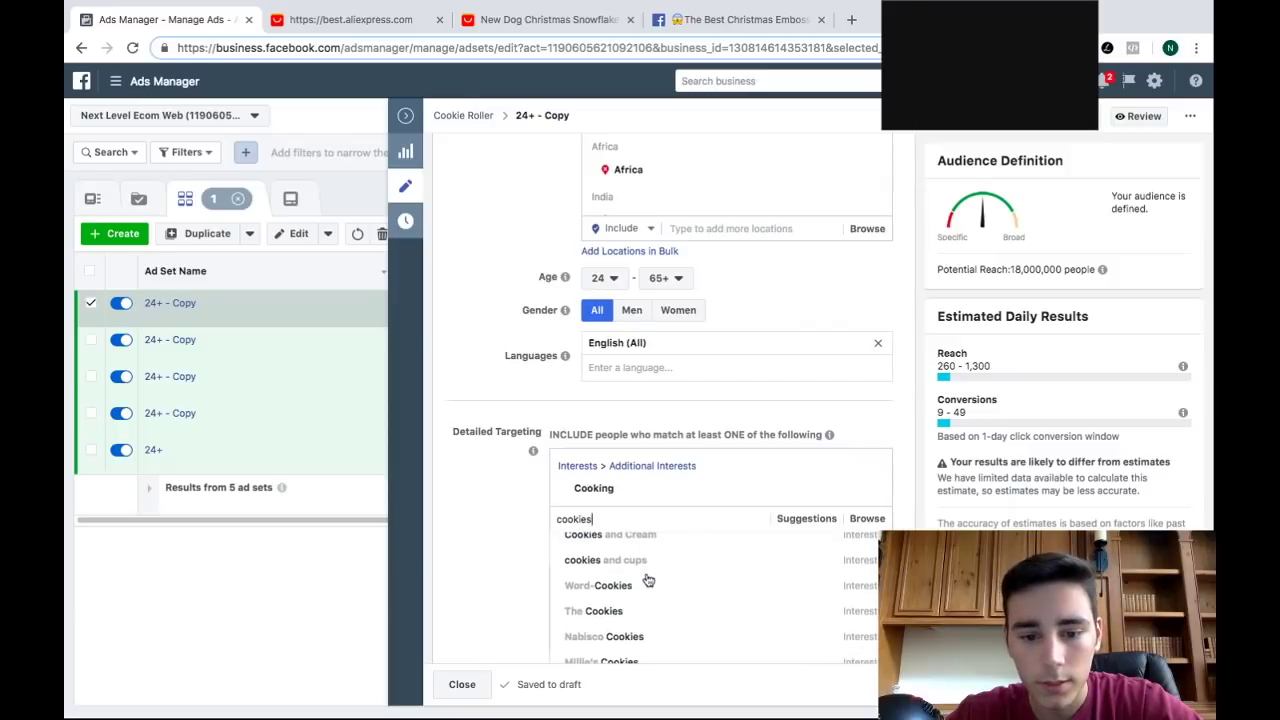
Search for baking instead, include the Baking interest, and remove Cooking from the topmost copy's included targeting
{"action": "double_click", "coordinate": [674, 518]}
{"action": "type", "text": "baking"}
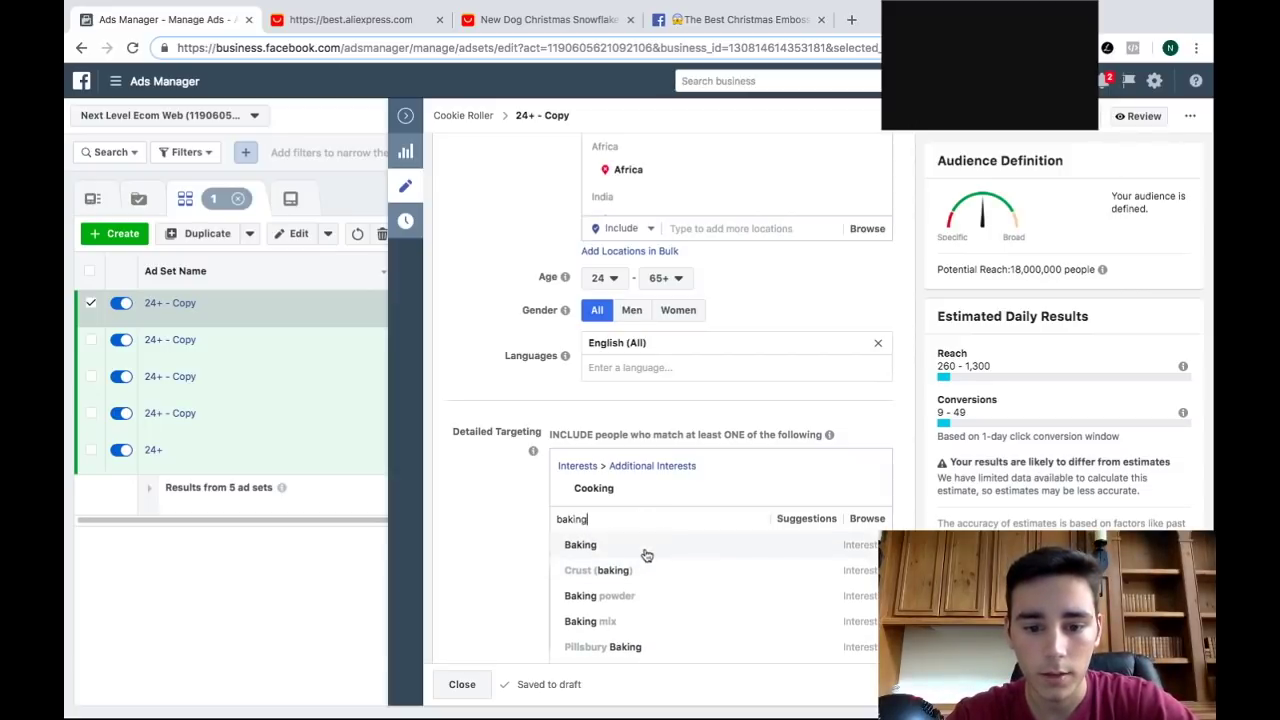
{"action": "left_click", "coordinate": [645, 549]}
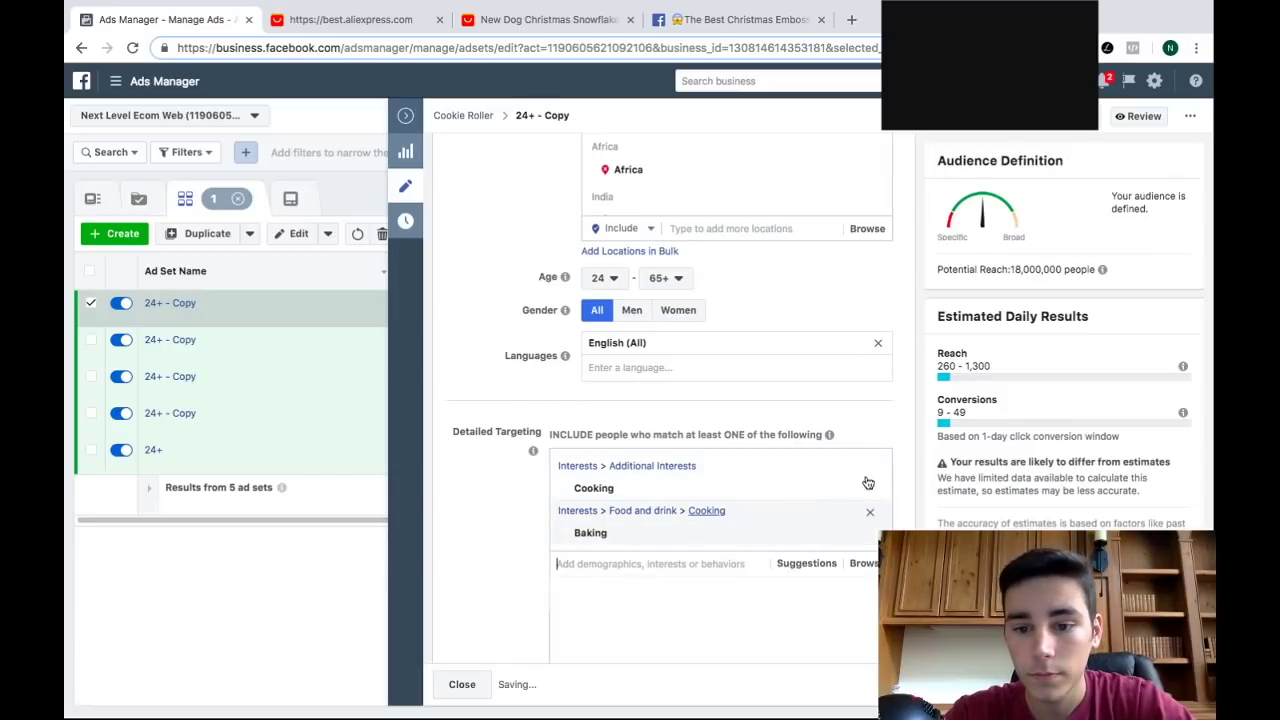
{"action": "left_click", "coordinate": [869, 470]}
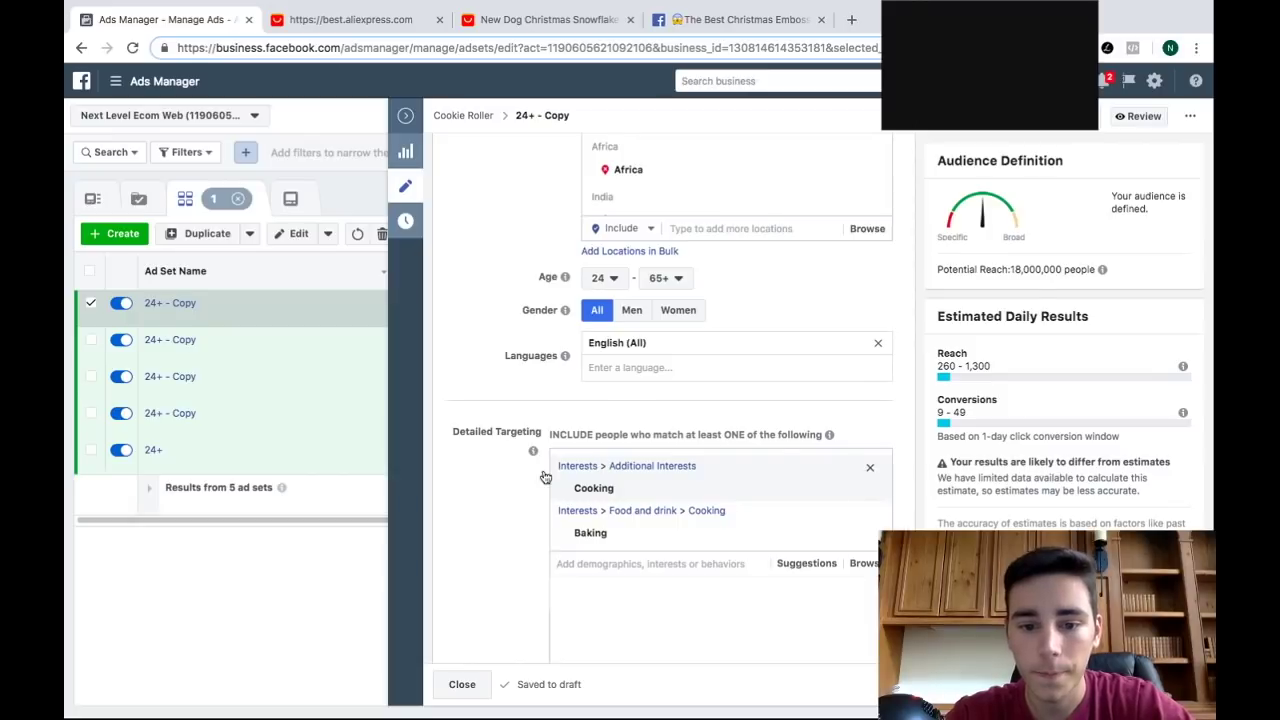
{"action": "left_click", "coordinate": [467, 507]}
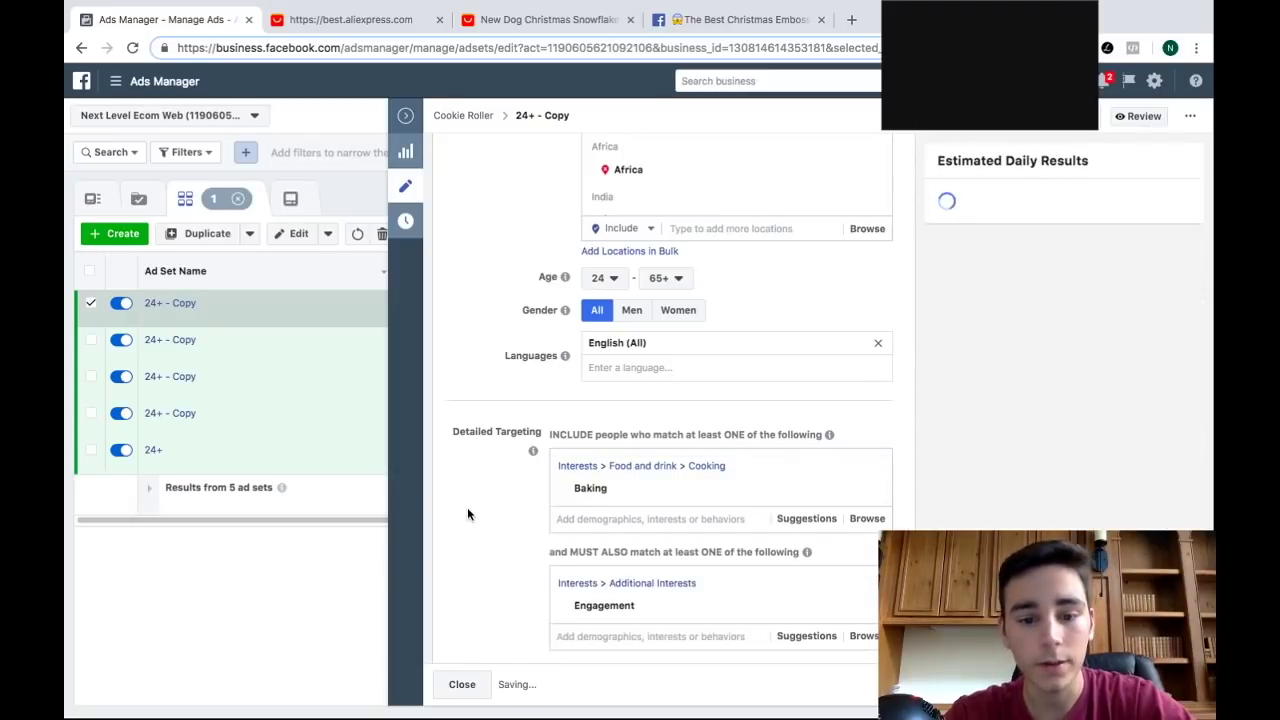
{"action": "scroll", "coordinate": [467, 507], "scroll_direction": "down", "scroll_amount": 1}
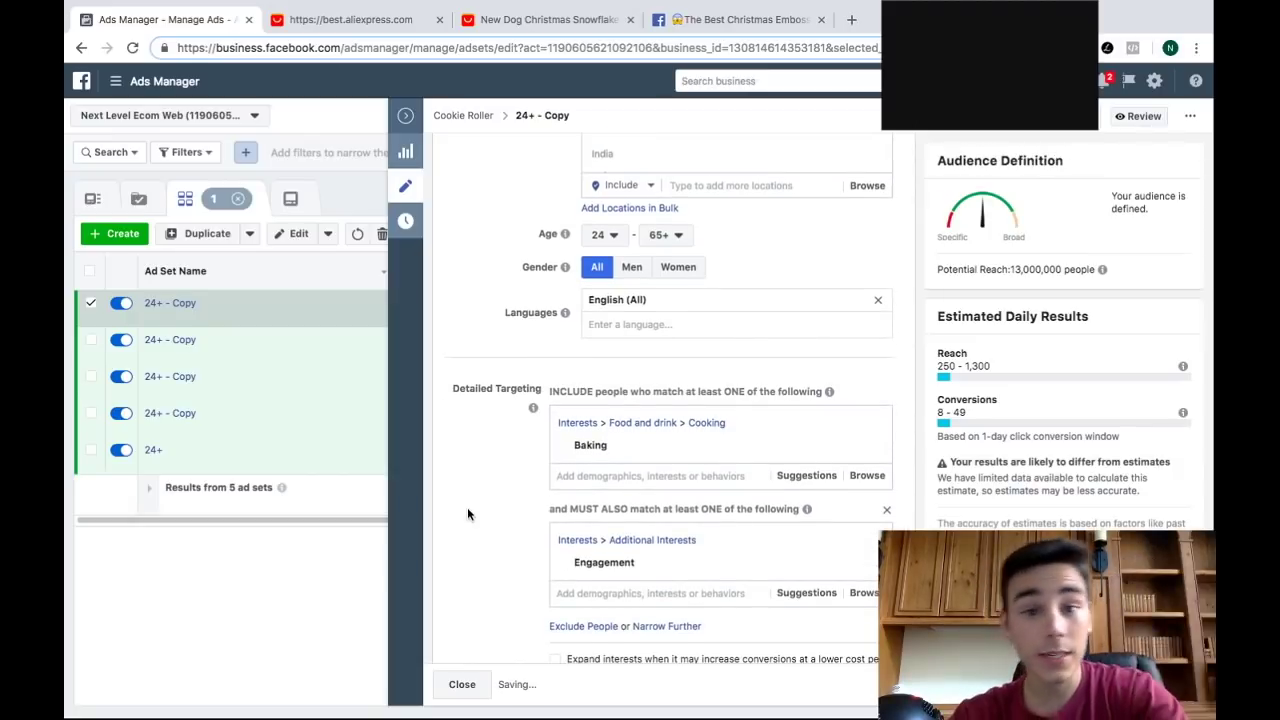